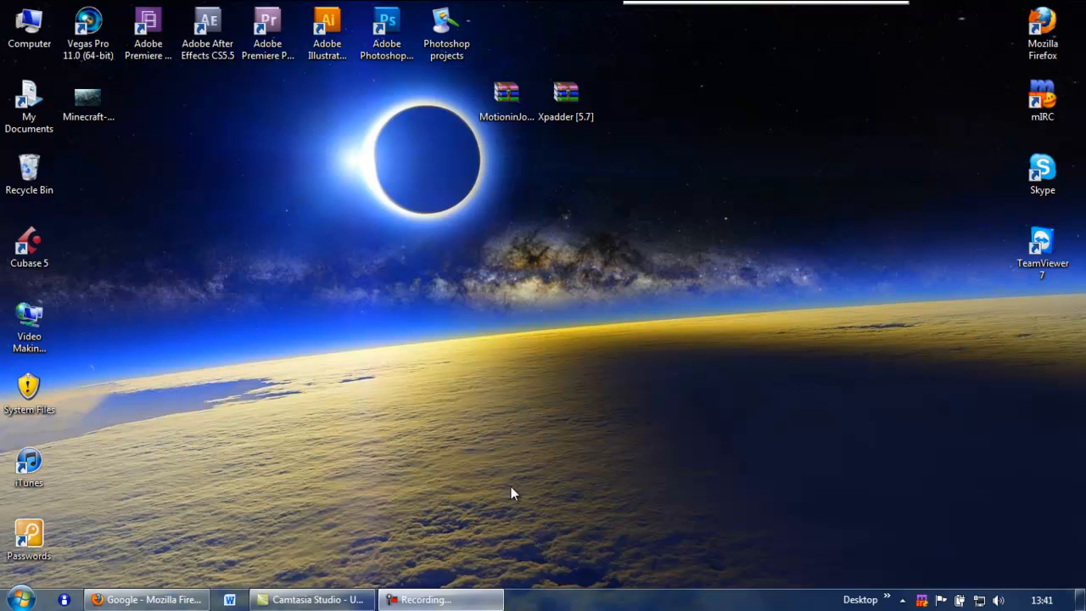
click(440, 600)
click(441, 601)
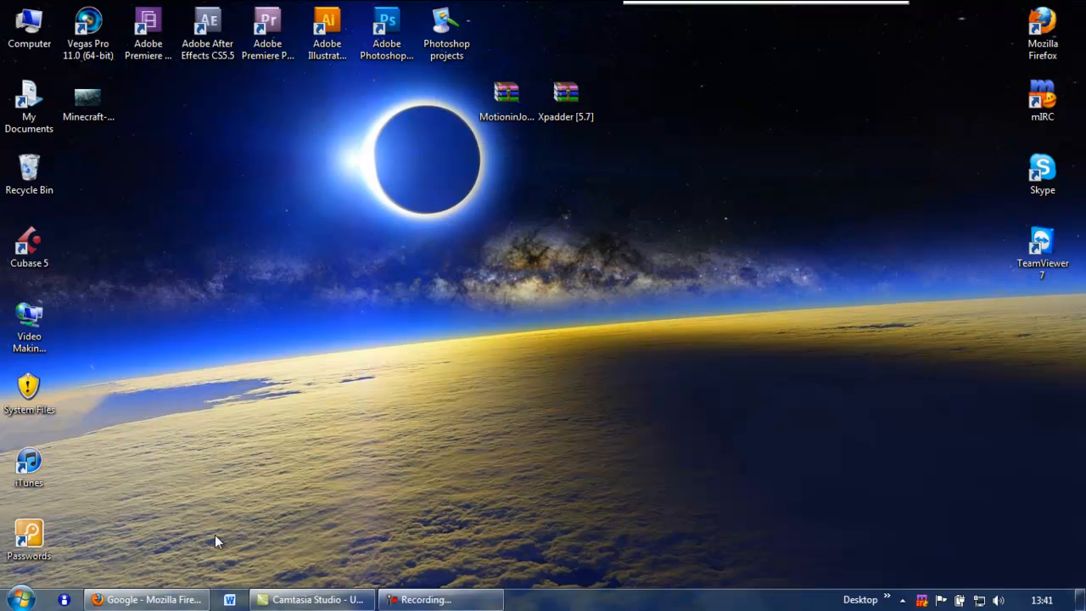
Search Google for "motionjoy" in Firefox and open the MotioninJoy website.
click(161, 599)
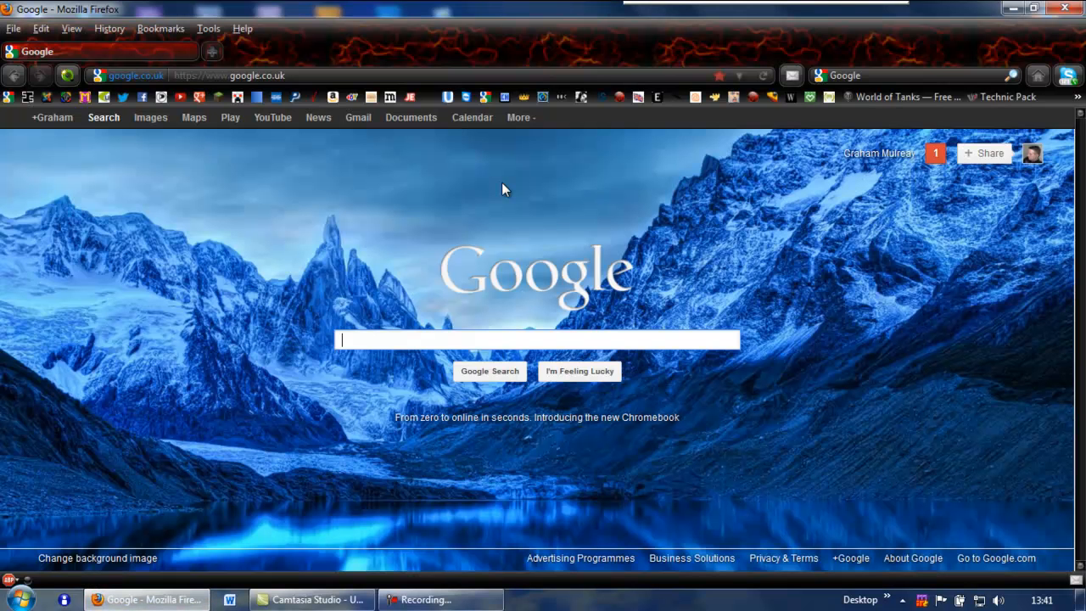
text(mo)
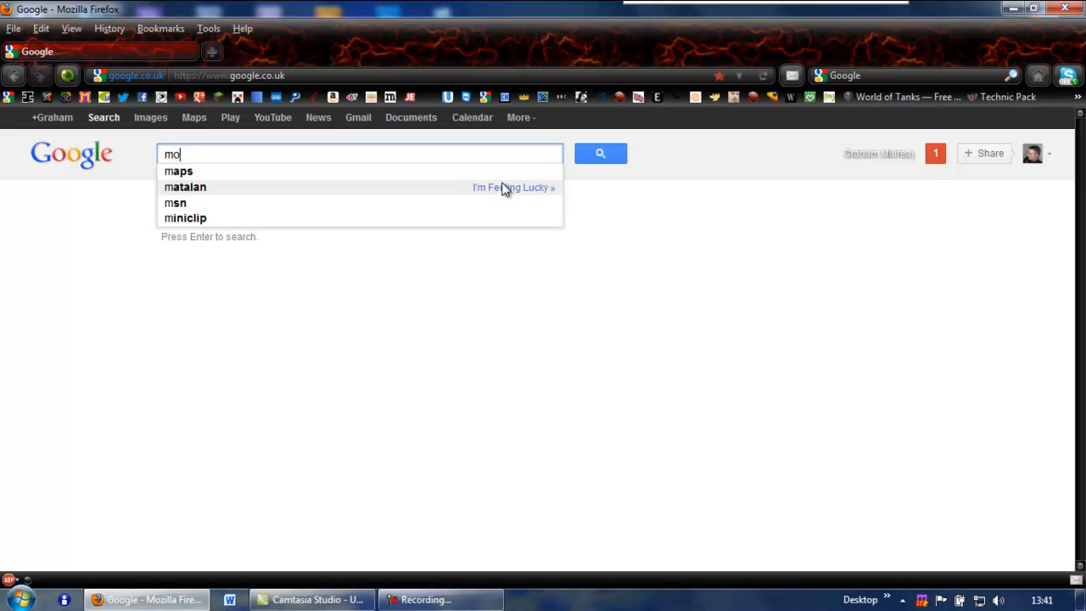
text(tionjo)
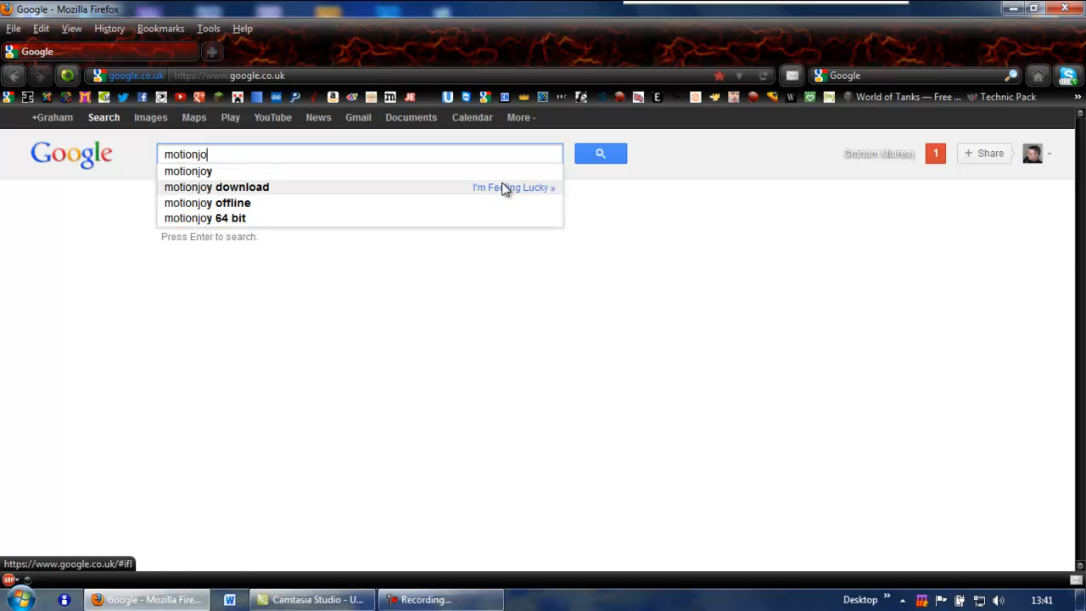
text(y)
click(255, 246)
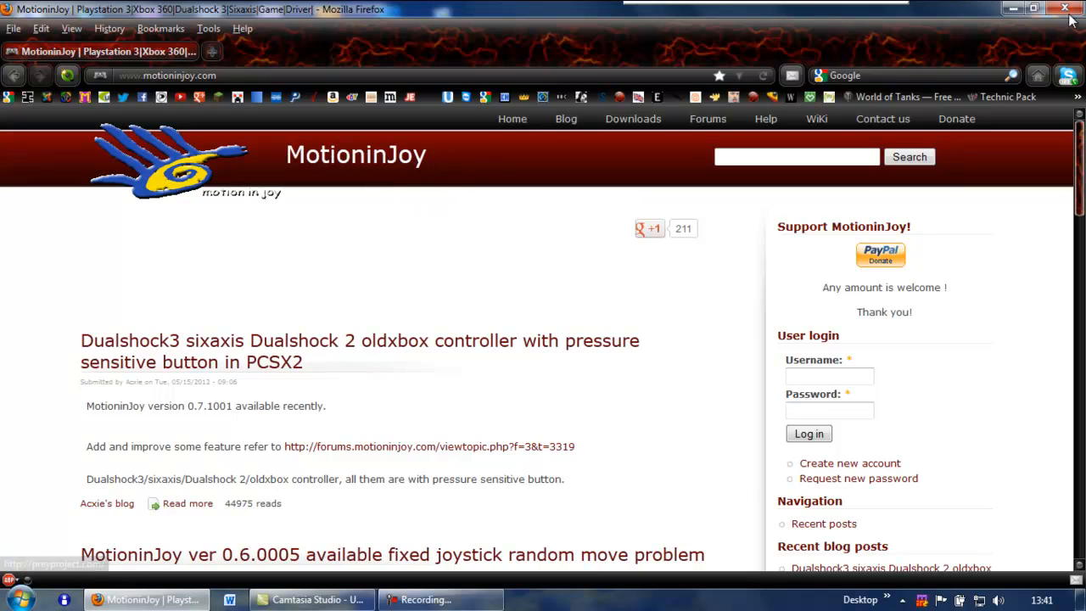
Search Google for "xpadder", view the official Xpadder.com homepage and close the browser.
click(23, 97)
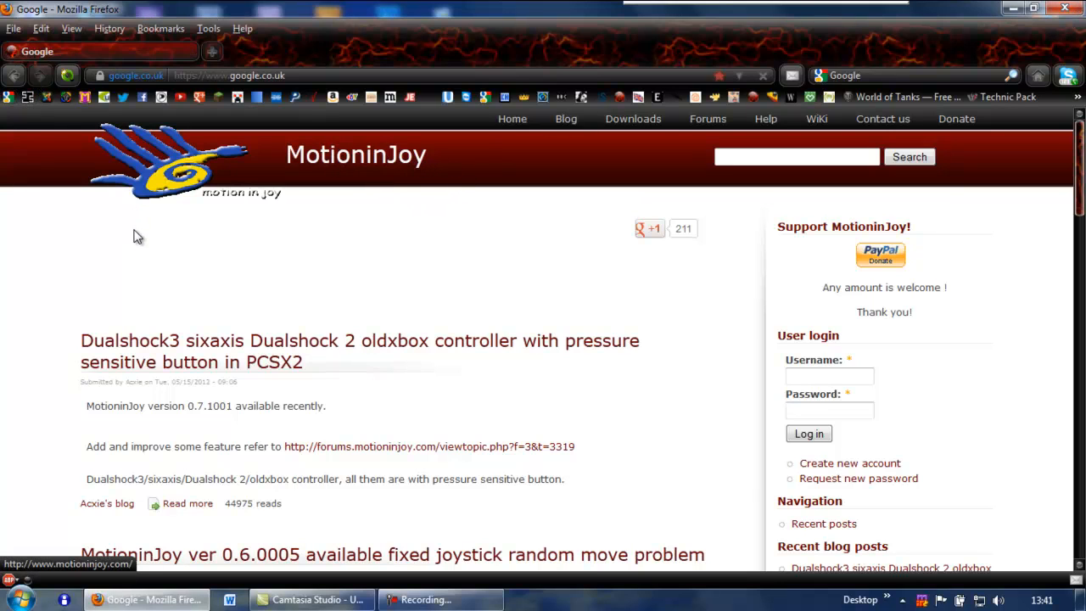
text(xpadder)
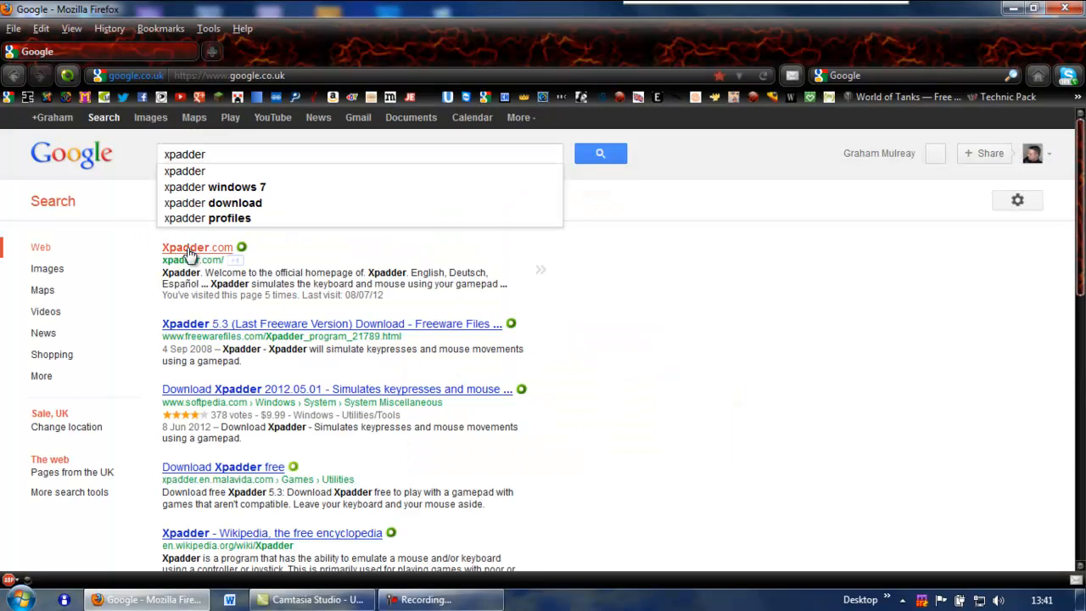
click(190, 249)
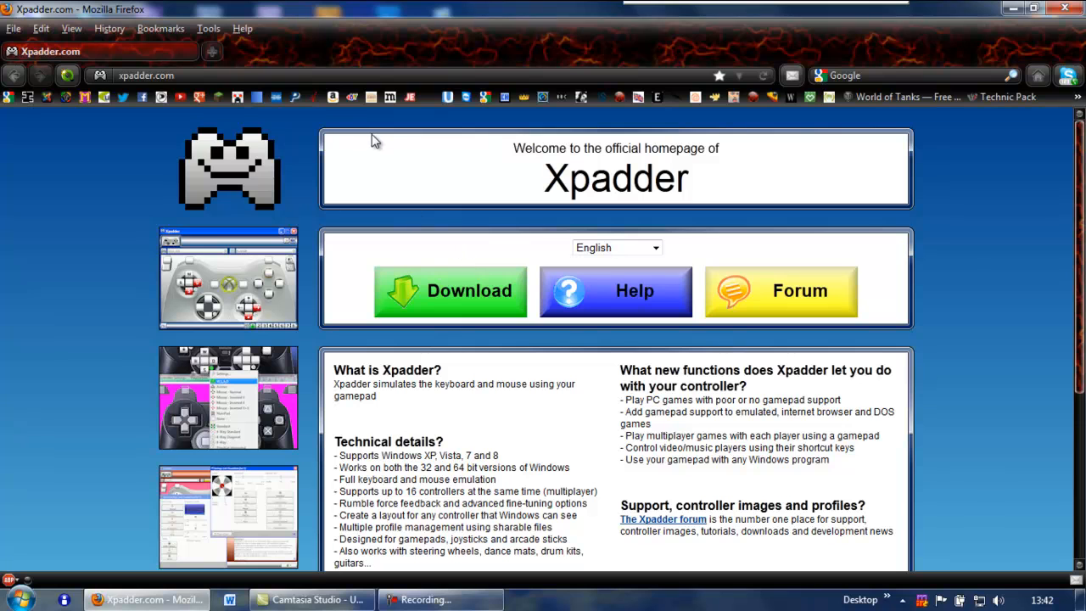
click(1064, 8)
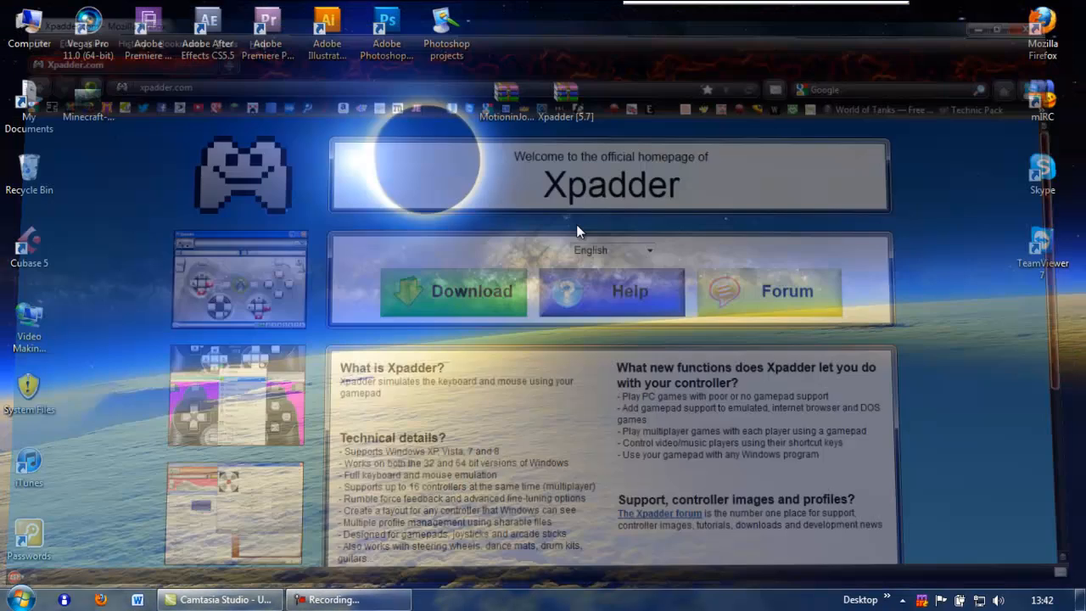
Extract the MotioninJoy archive to a MotioninJoy_071001_signed folder and set both downloaded archives apart from it on the desktop.
drag(577, 101, 1052, 321)
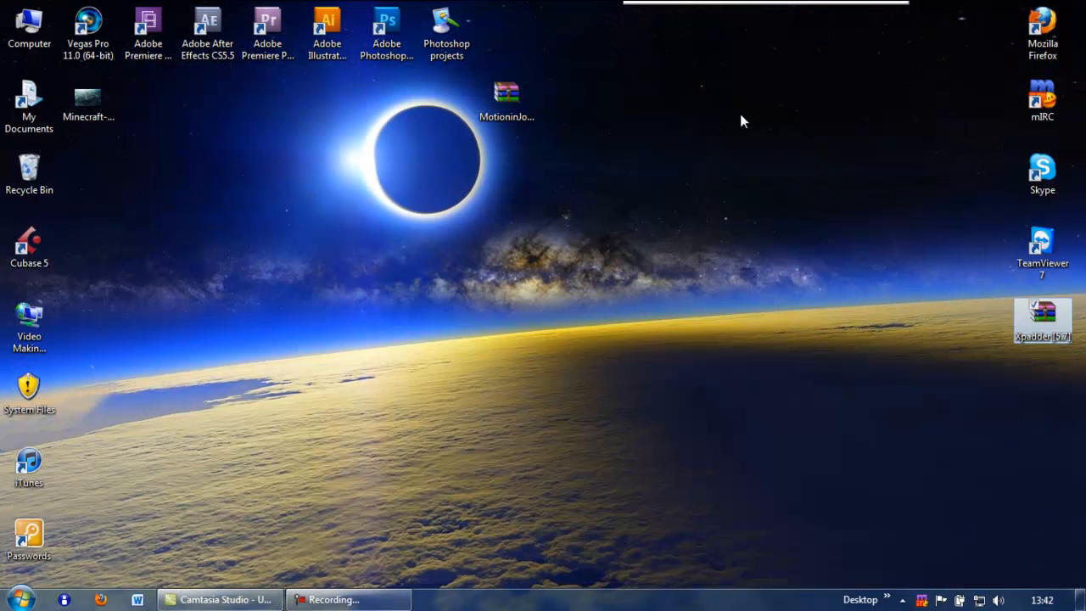
right_click(503, 94)
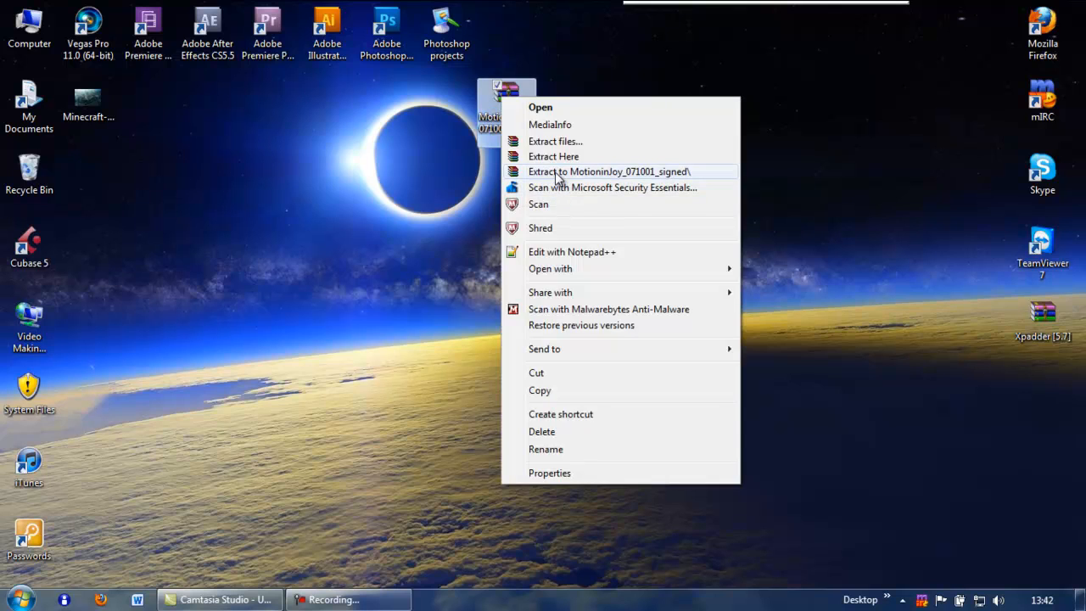
click(547, 173)
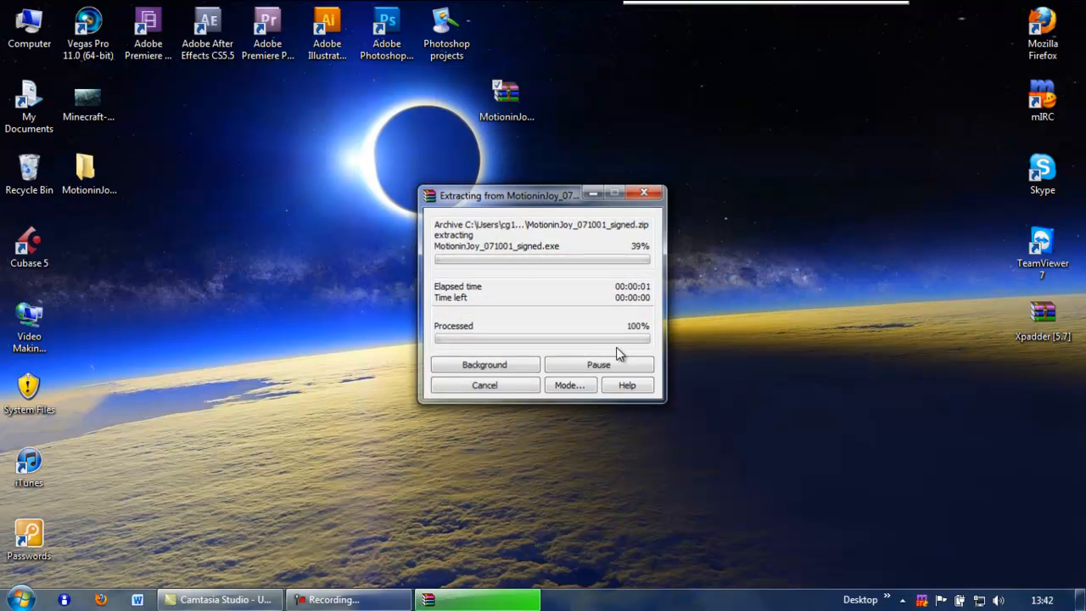
drag(89, 167, 501, 169)
drag(511, 102, 810, 108)
Open the extracted MotioninJoy folder and launch the MotioninJoy_071001_signed installer.
click(524, 193)
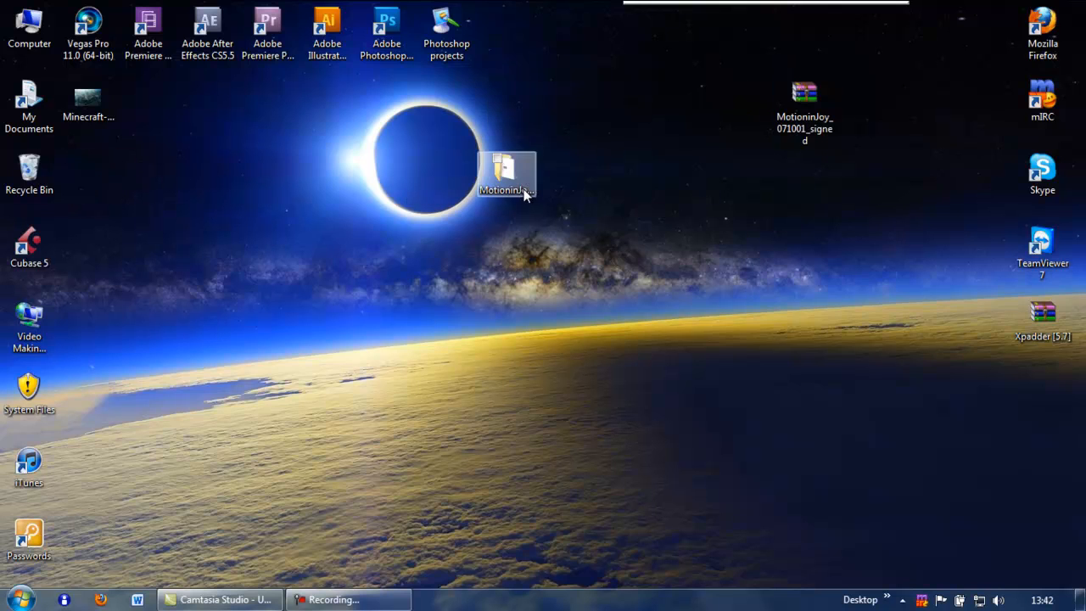
double_click(524, 193)
click(521, 223)
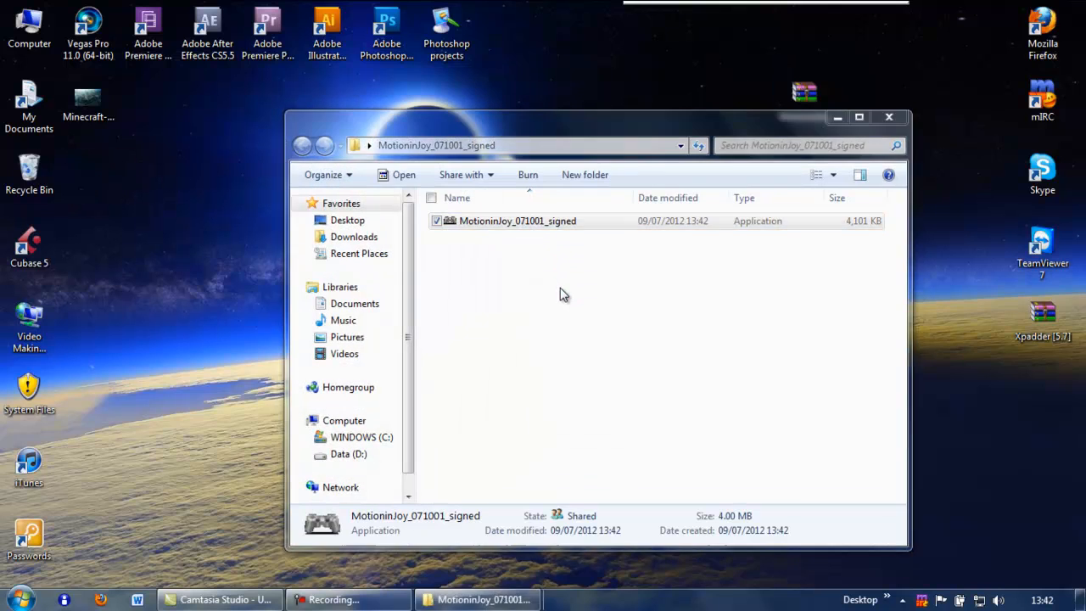
key(Return)
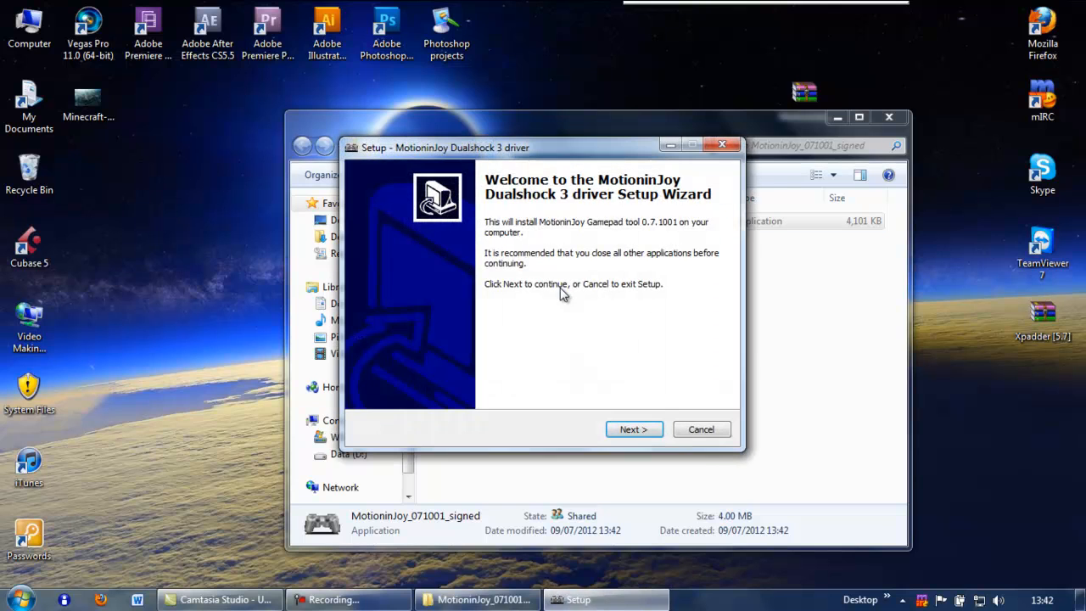
Install the MotioninJoy Dualshock 3 driver with a desktop icon but without a Quick Launch icon.
click(644, 428)
click(644, 428)
click(644, 428)
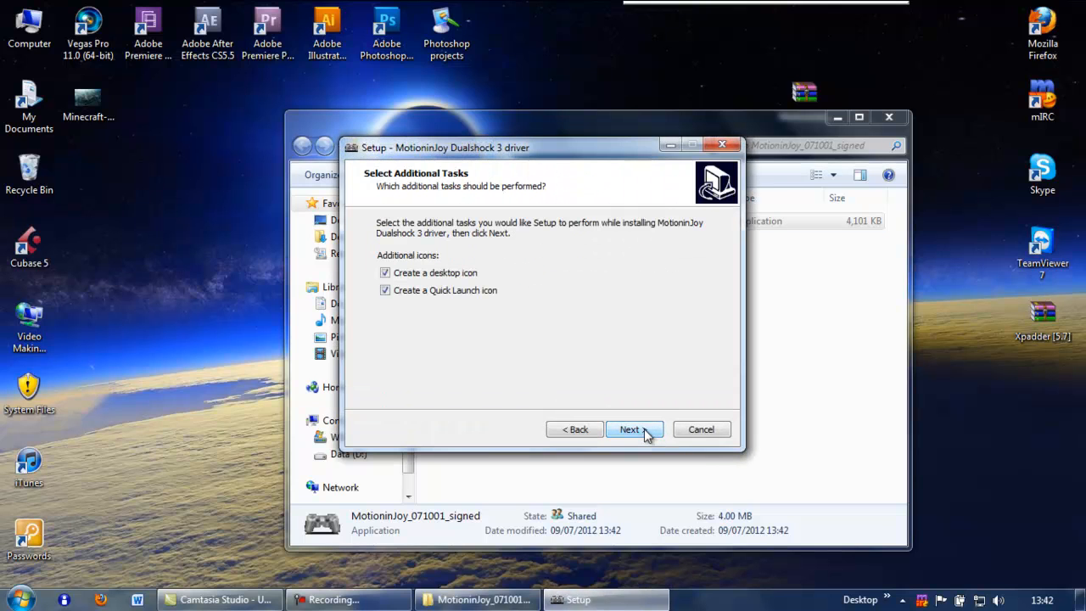
click(386, 290)
click(386, 290)
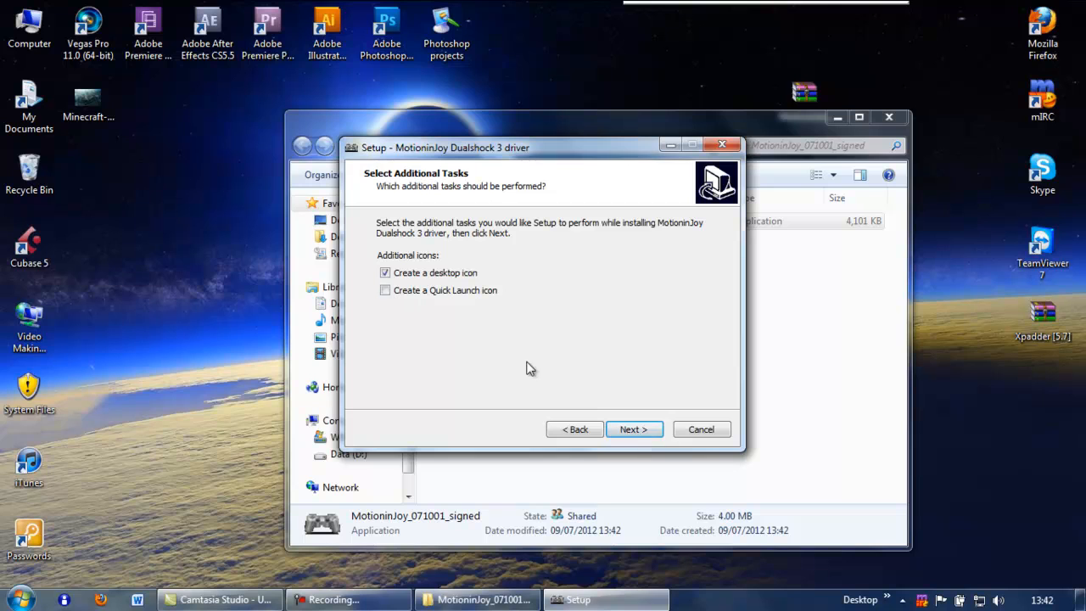
click(629, 430)
click(633, 430)
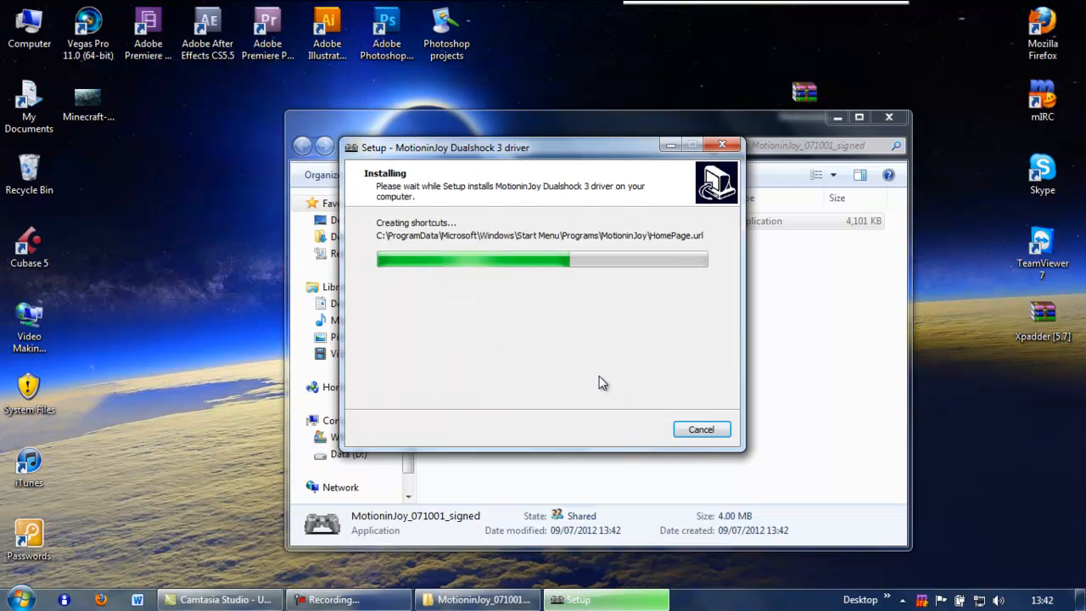
Finish the setup without running DS3_tool, and close the installer folder and move it aside on the desktop.
click(493, 288)
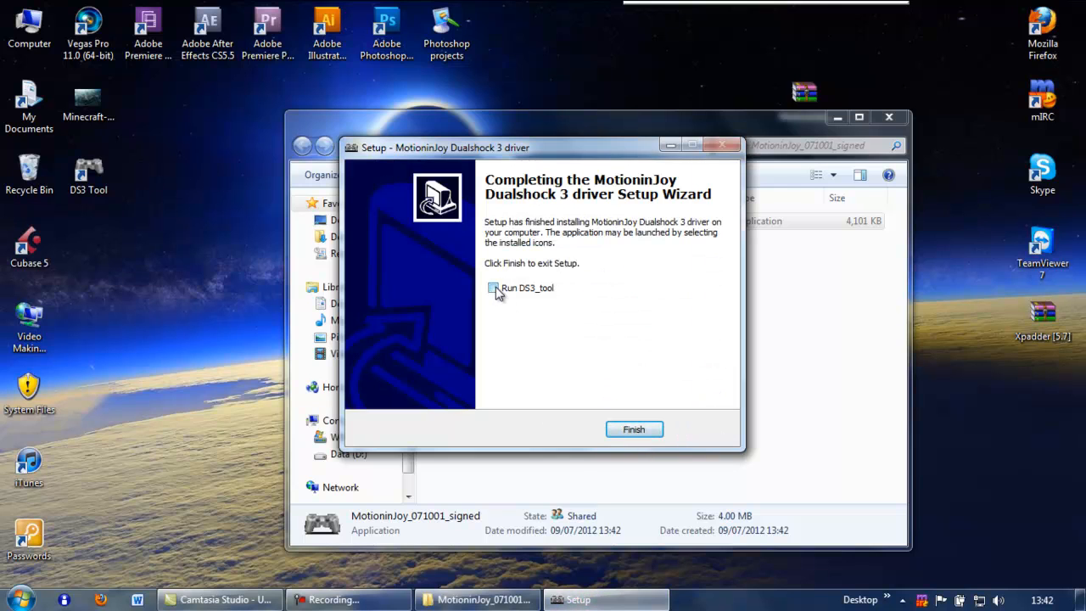
click(632, 430)
click(890, 116)
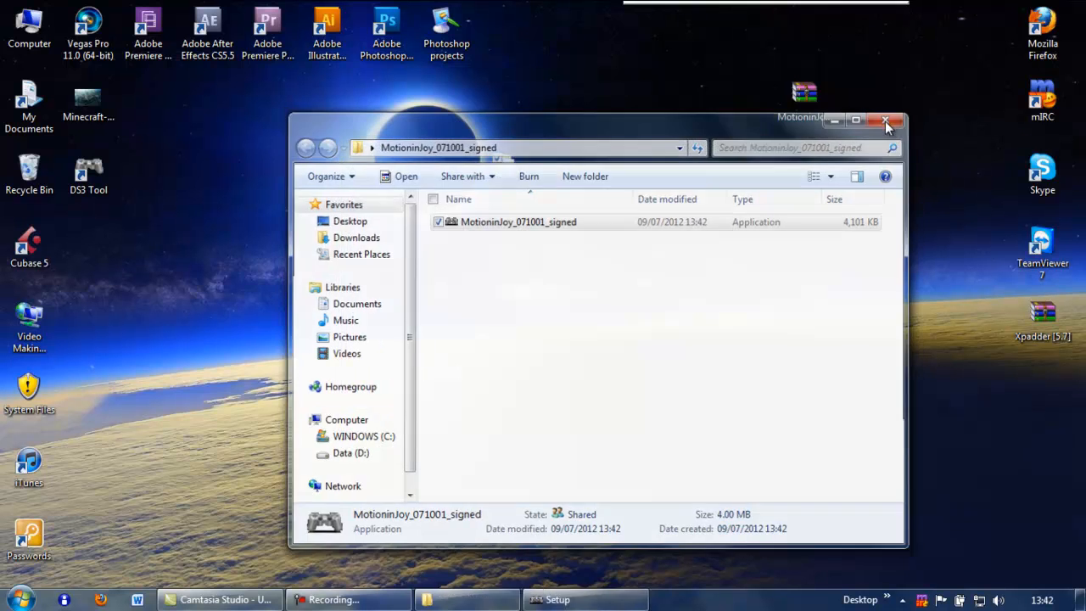
drag(525, 174, 636, 47)
click(1066, 9)
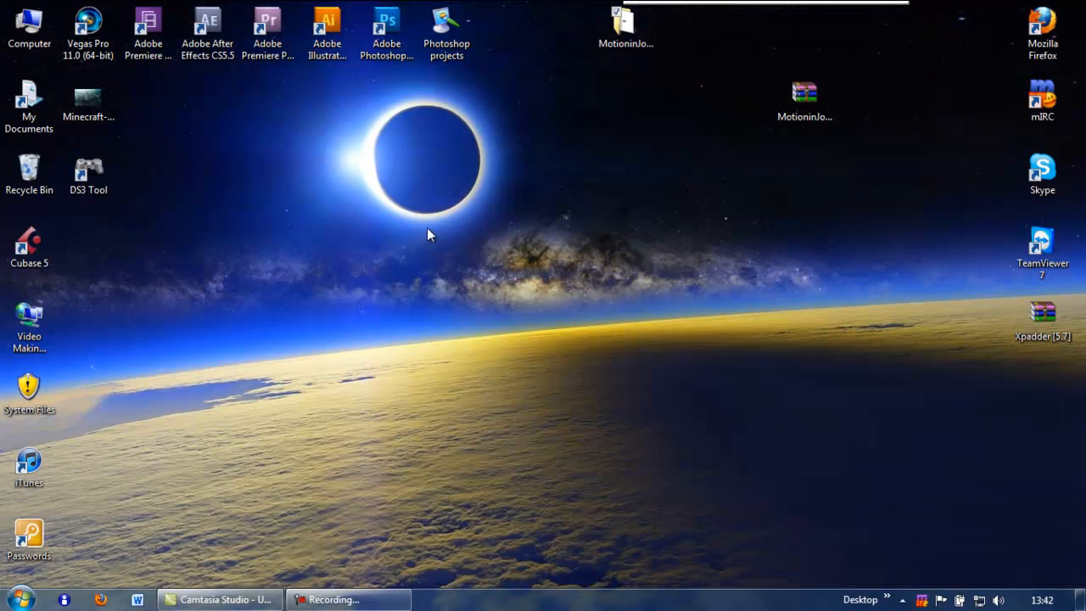
Launch DS3 Tool and load the MotioninJoy driver for the connected USB controller.
drag(91, 176, 420, 165)
double_click(386, 165)
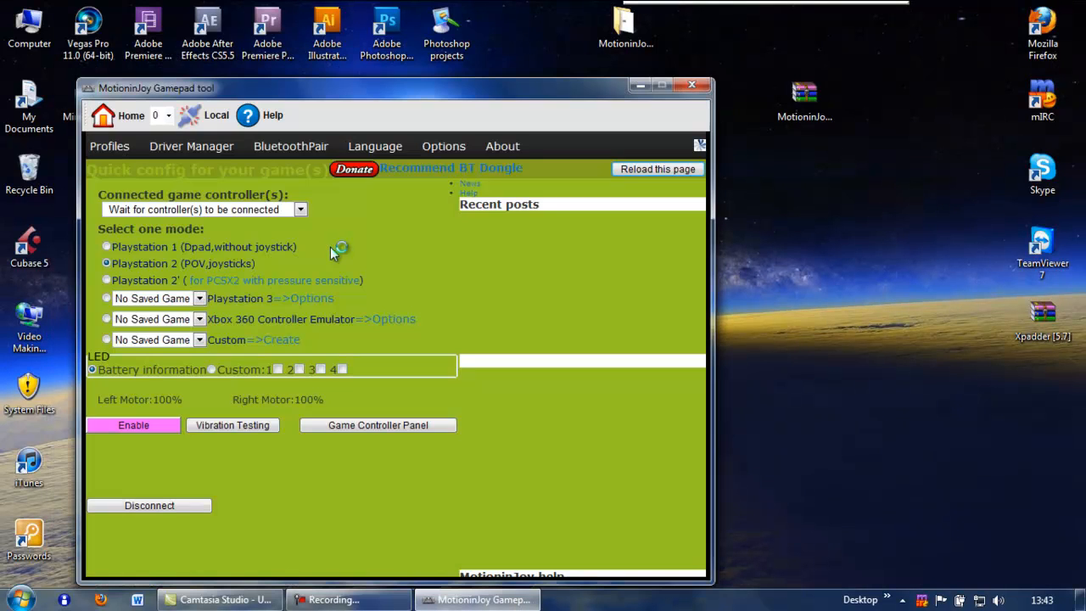
click(201, 148)
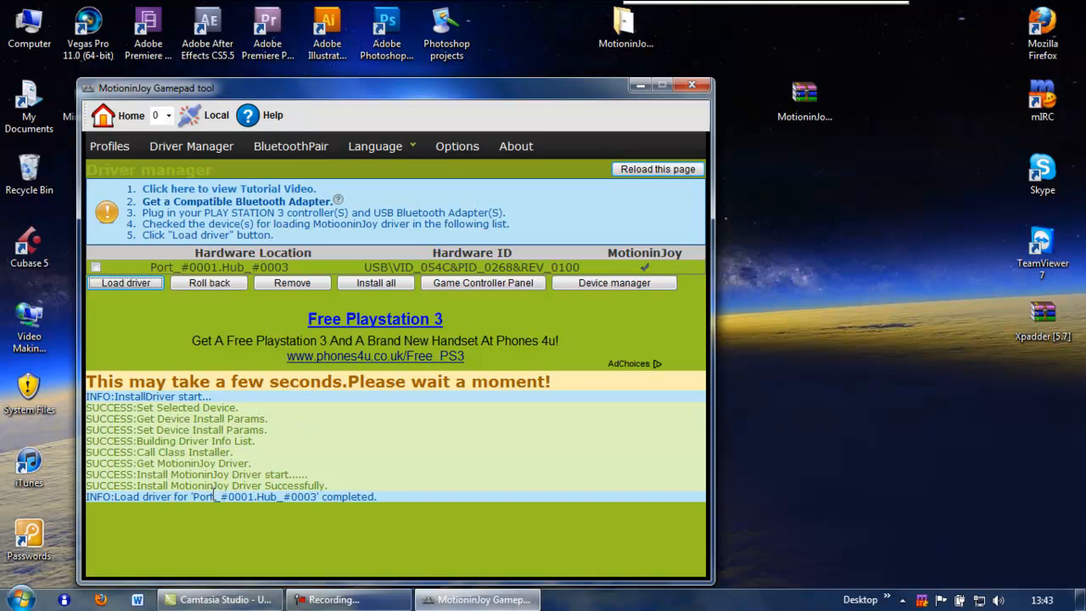
Select the Playstation 3 mode with the DX-Default profile and review its button mapping options without saving changes.
click(111, 147)
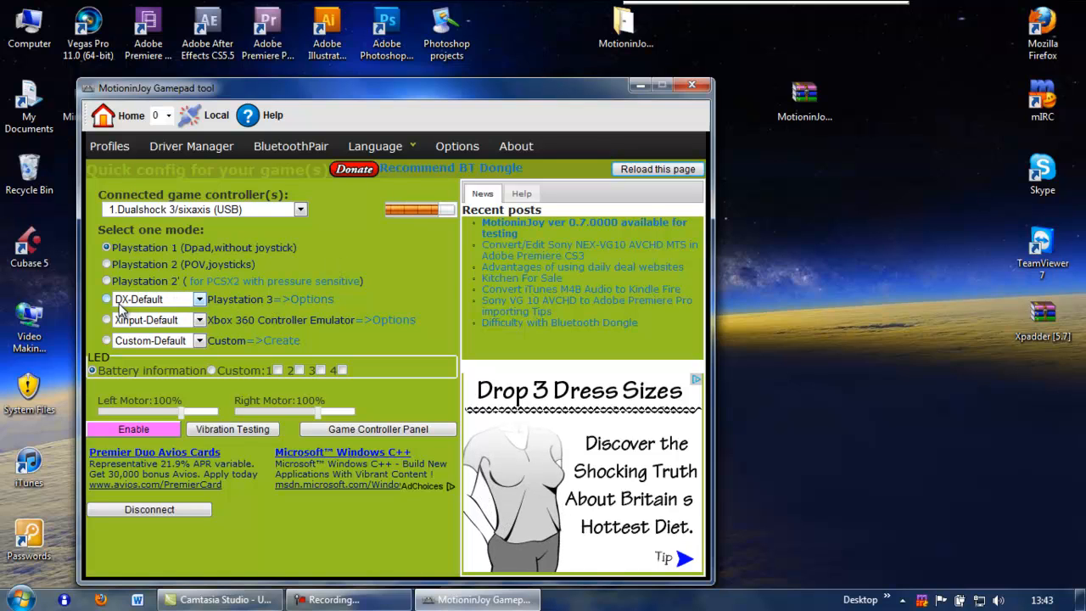
click(106, 298)
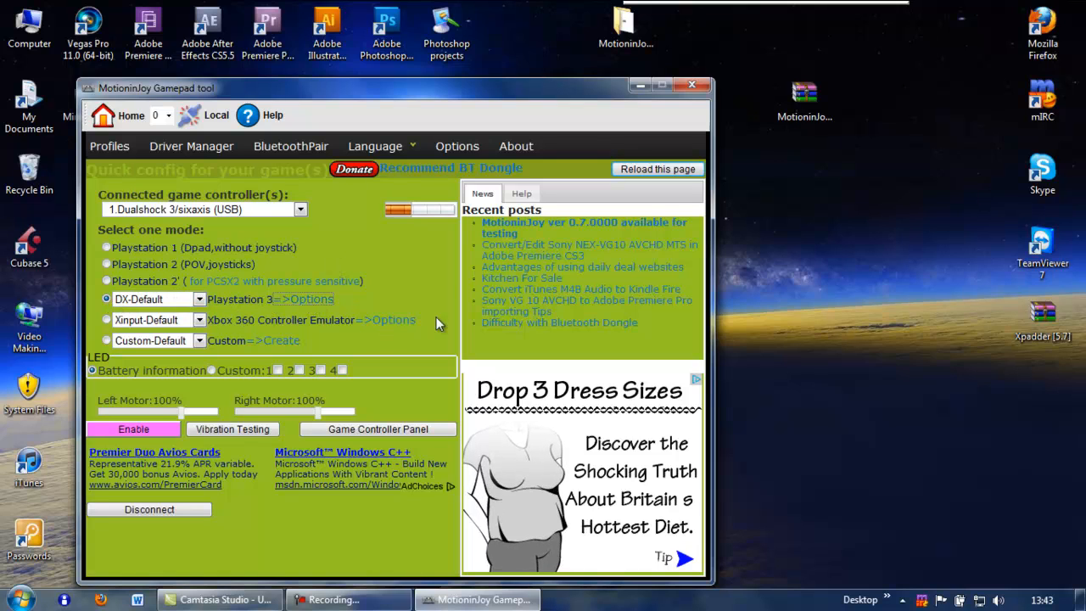
scroll(170, 418, down, 2)
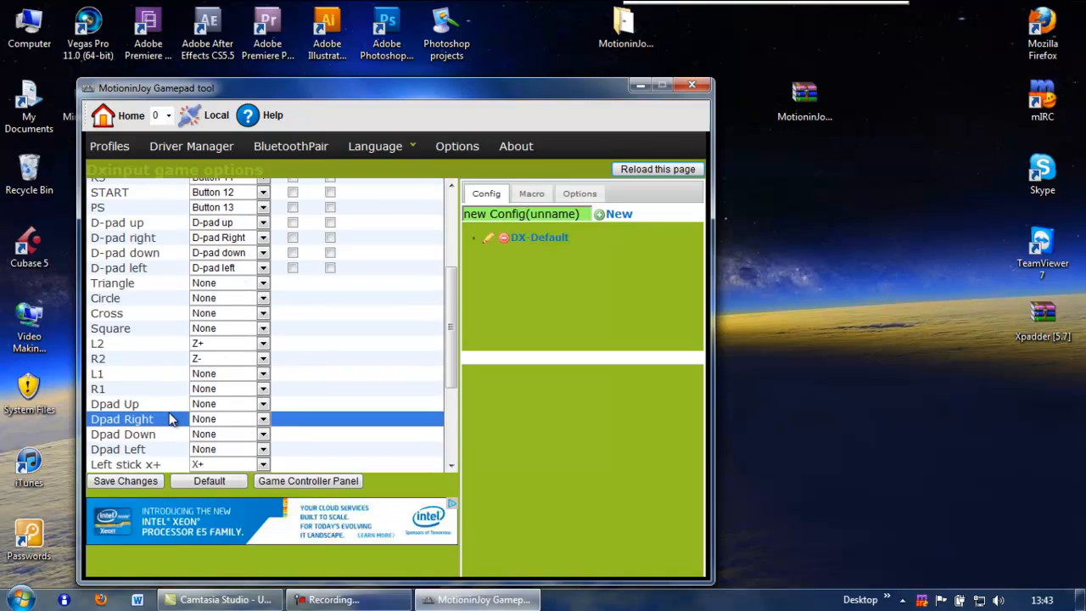
scroll(169, 418, down, 4)
scroll(173, 419, up, 5)
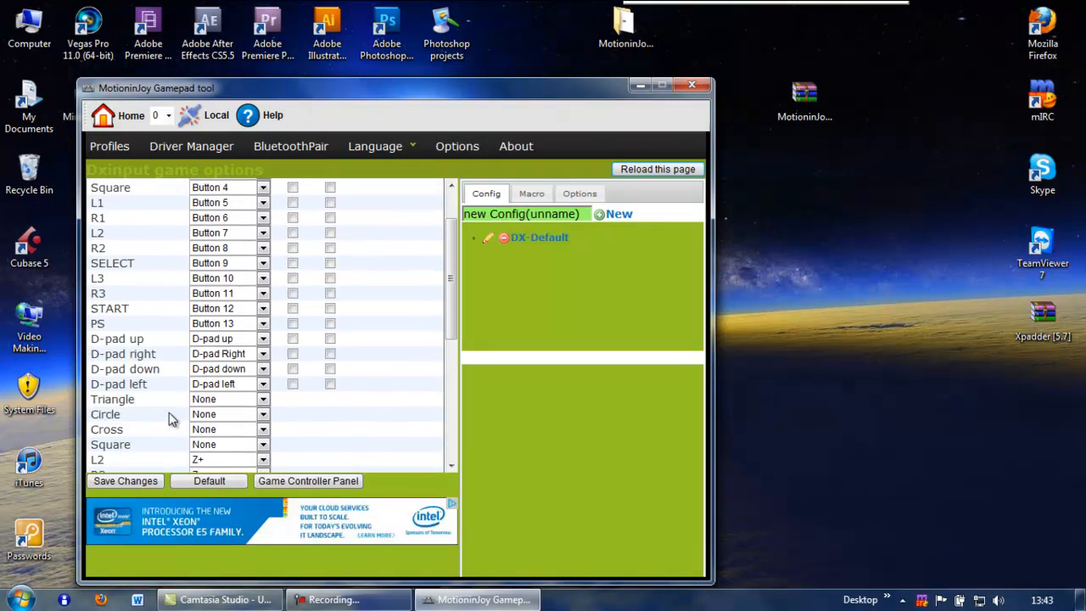
click(120, 146)
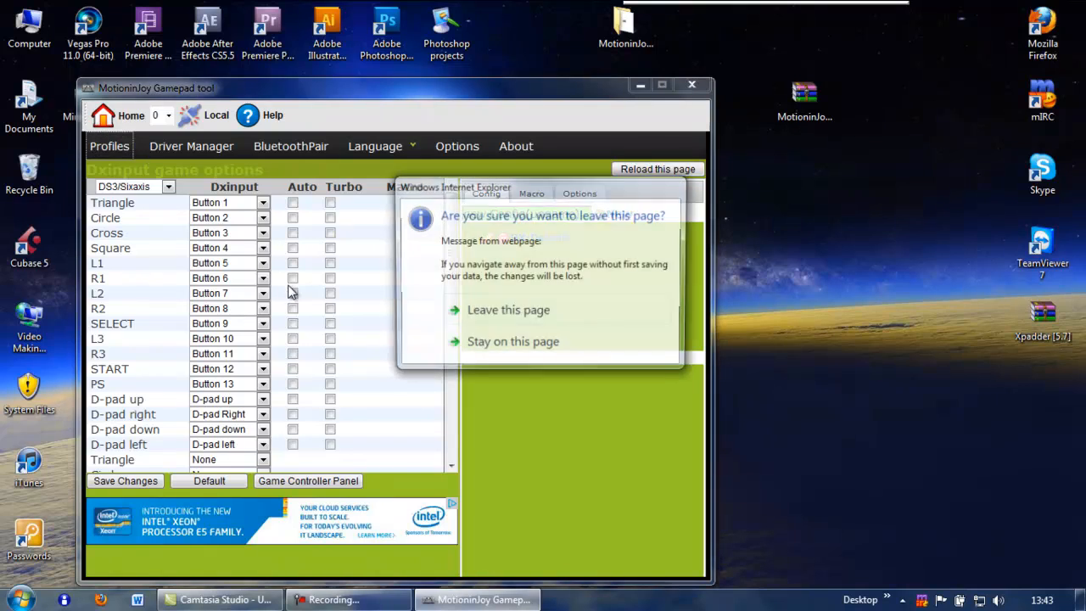
click(547, 315)
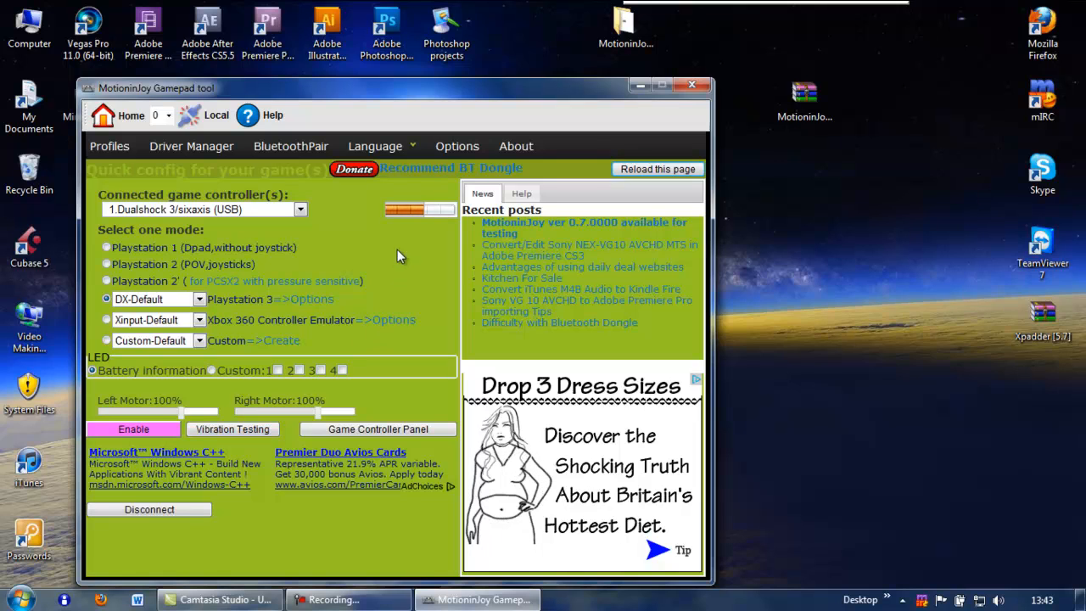
Test the controller's vibration and check the installed game controllers list.
click(235, 433)
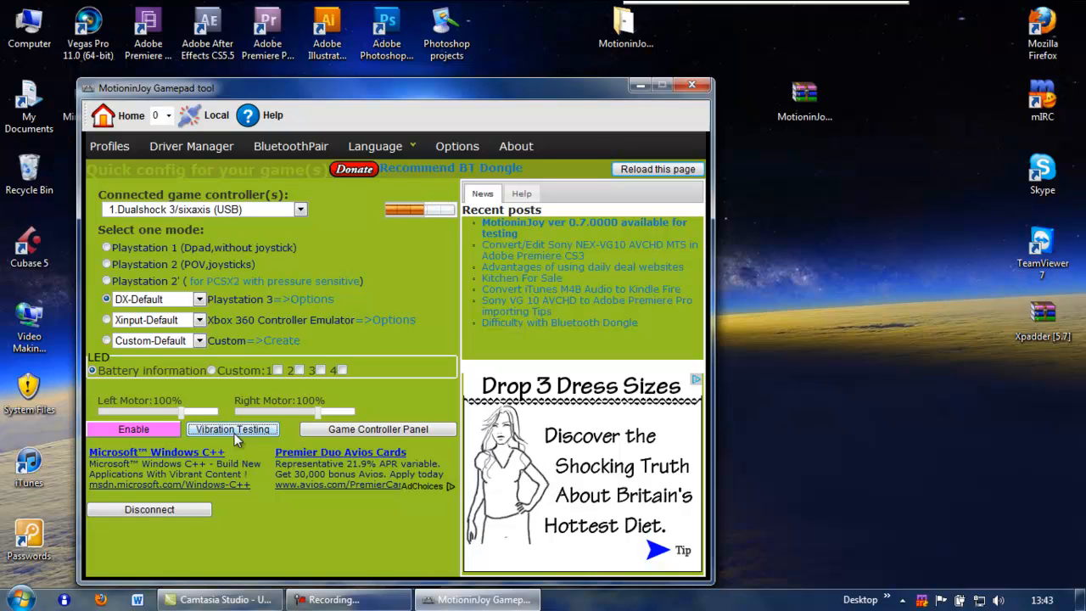
click(383, 428)
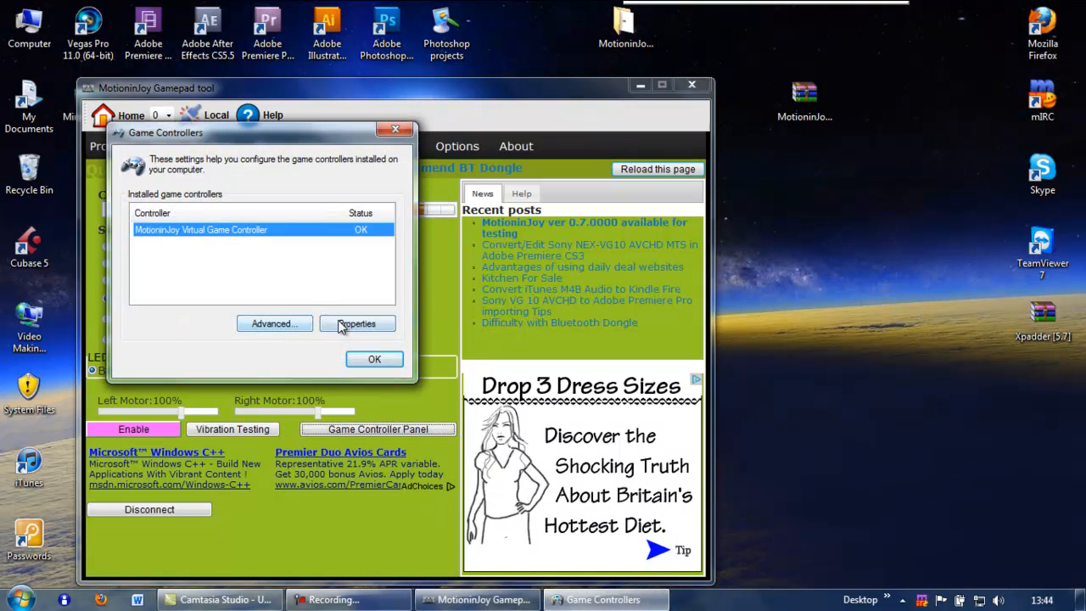
click(371, 359)
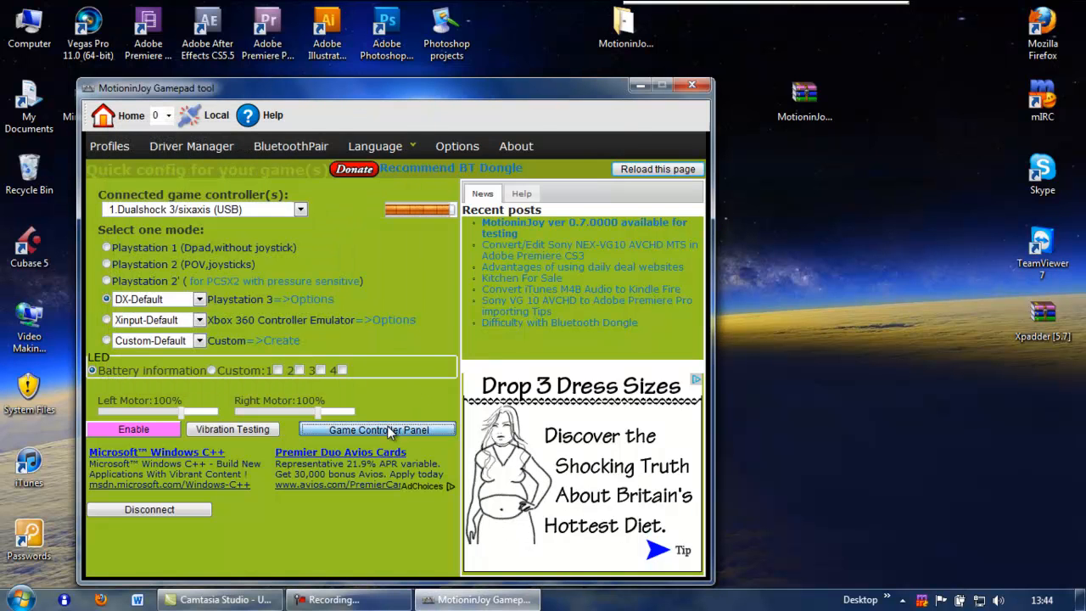
Start calibrating the MotioninJoy Virtual Game Controller, covering its center point and X/Y axes.
click(378, 429)
click(386, 343)
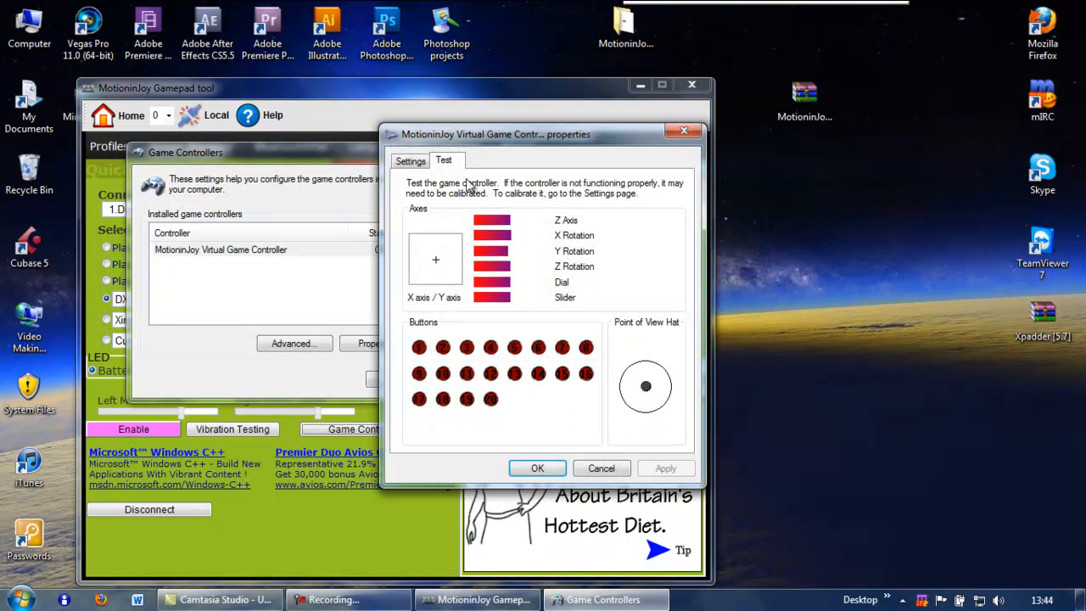
click(411, 162)
click(643, 256)
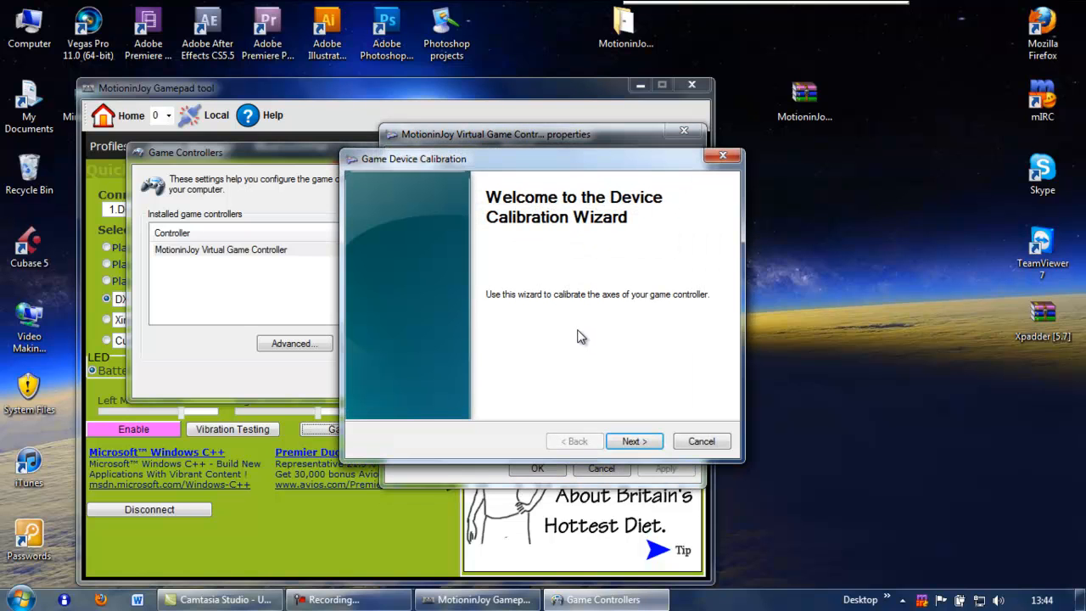
click(641, 442)
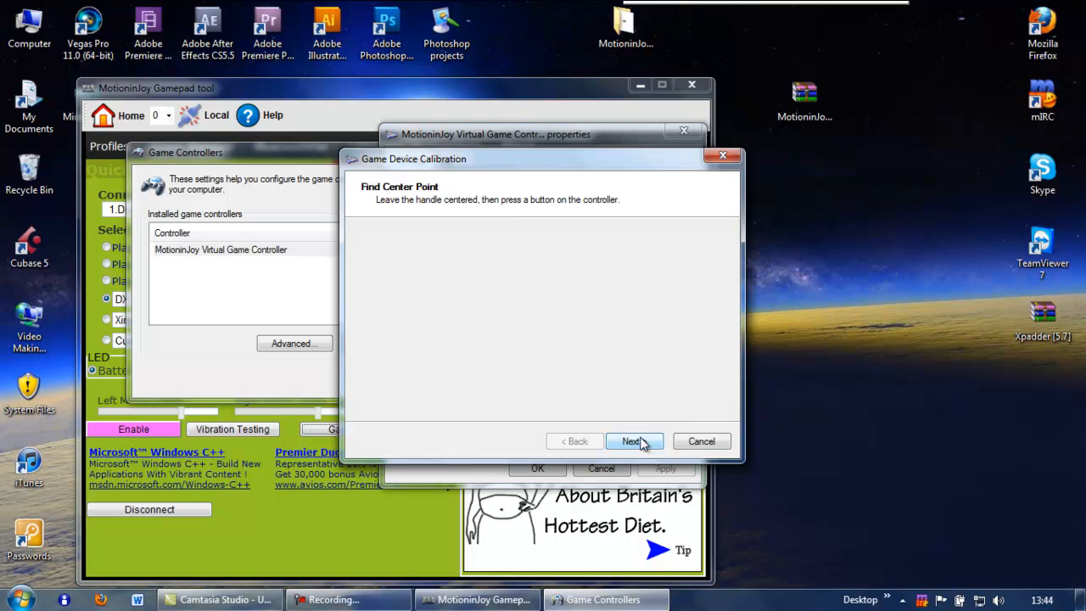
click(632, 441)
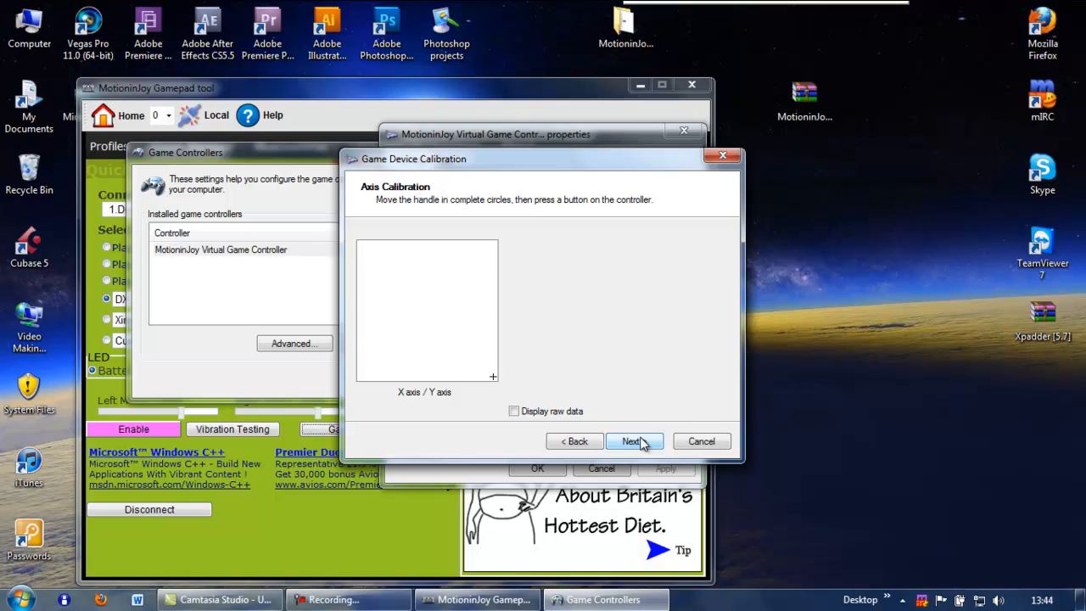
click(642, 443)
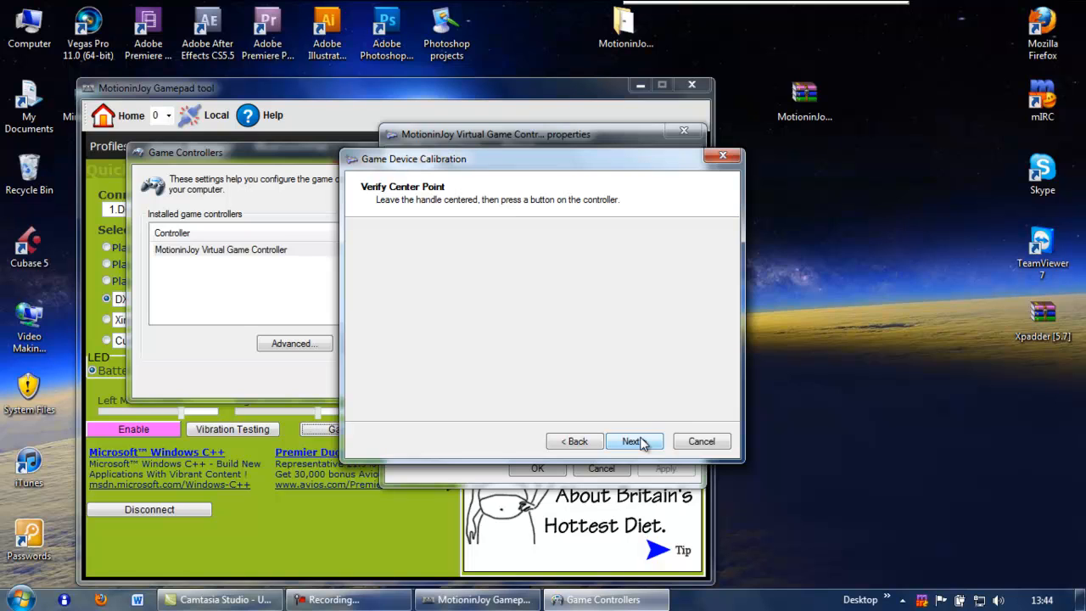
click(632, 442)
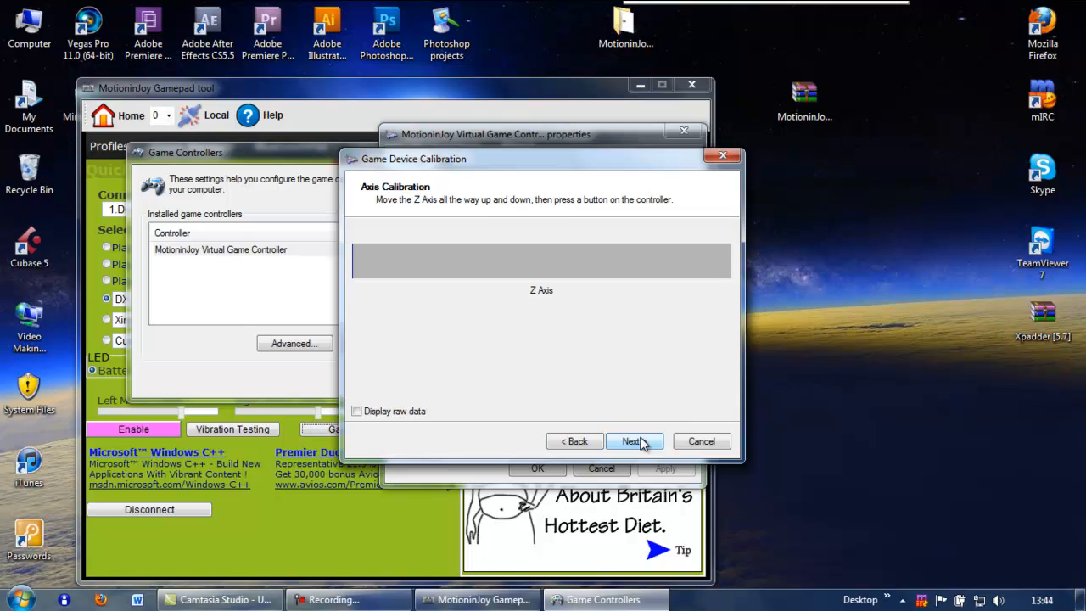
Calibrate the controller's remaining axes from Z Axis through Slider, and finish the calibration to save it.
click(641, 441)
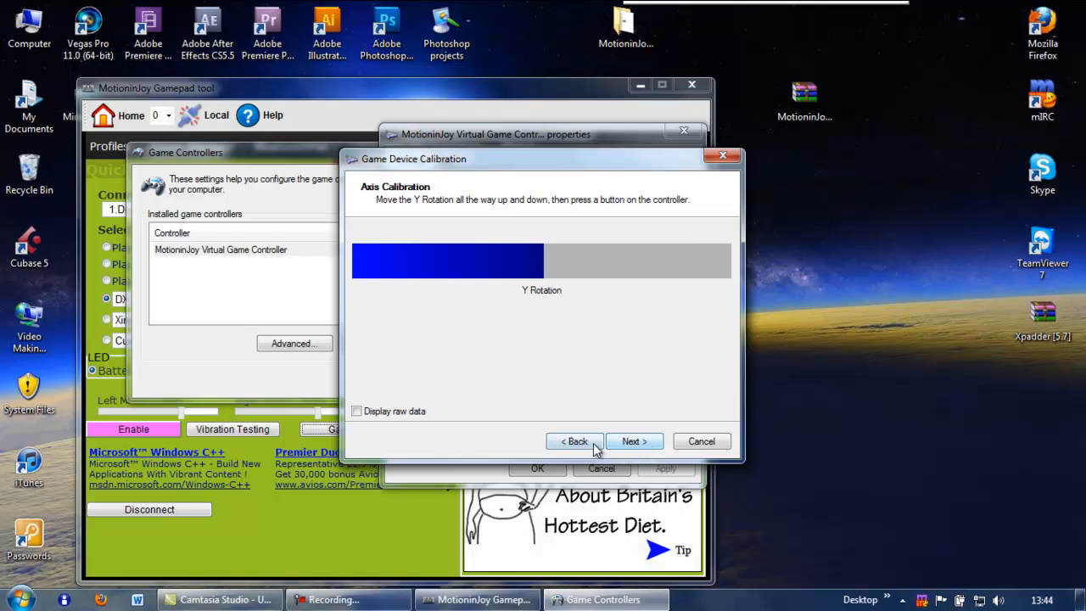
click(592, 445)
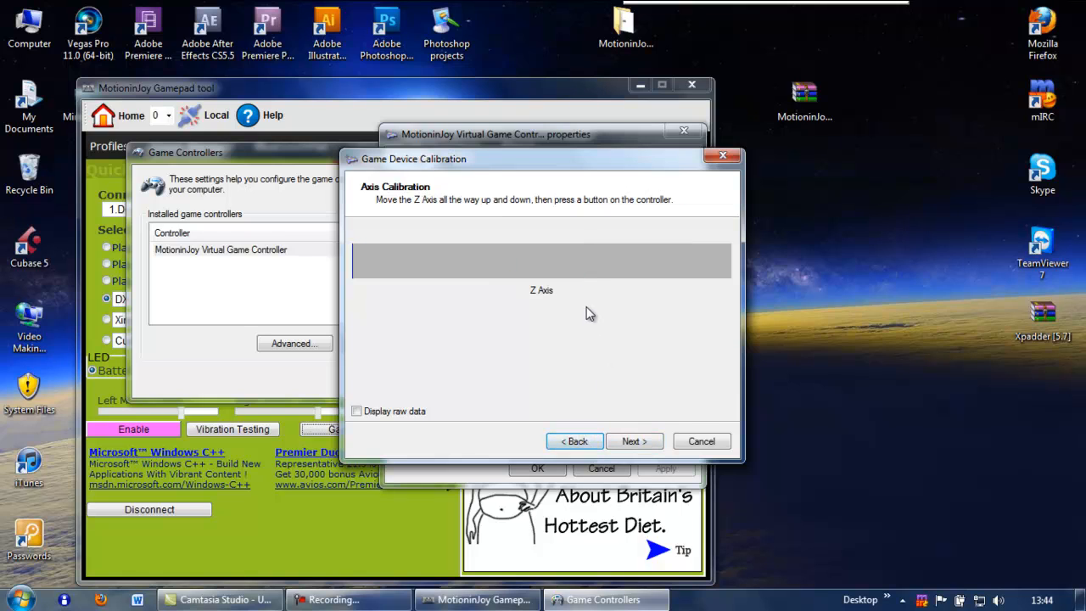
click(627, 445)
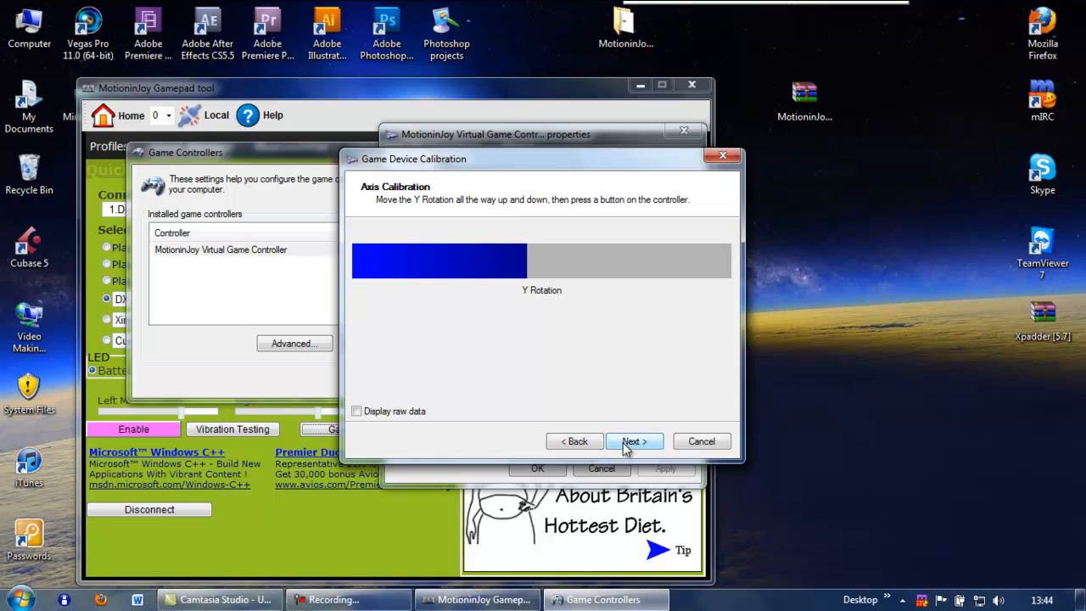
click(633, 442)
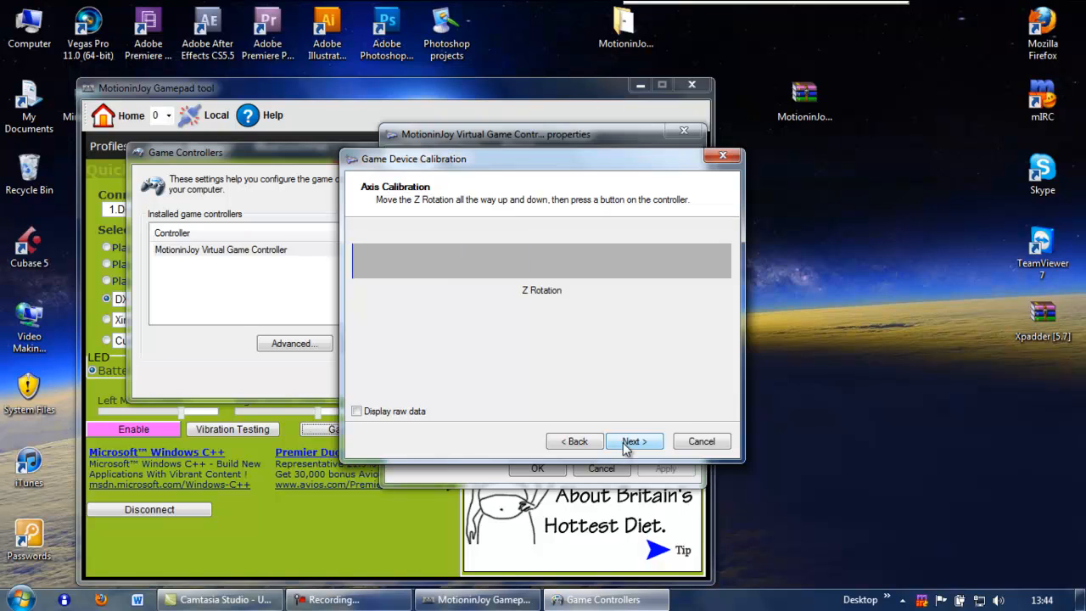
click(632, 441)
click(632, 441)
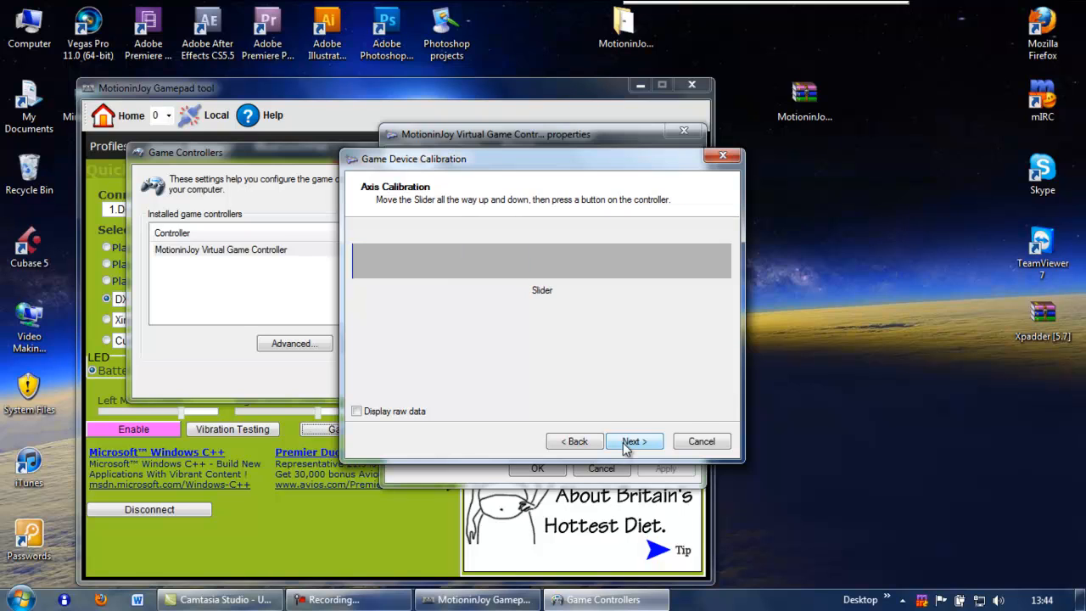
click(632, 441)
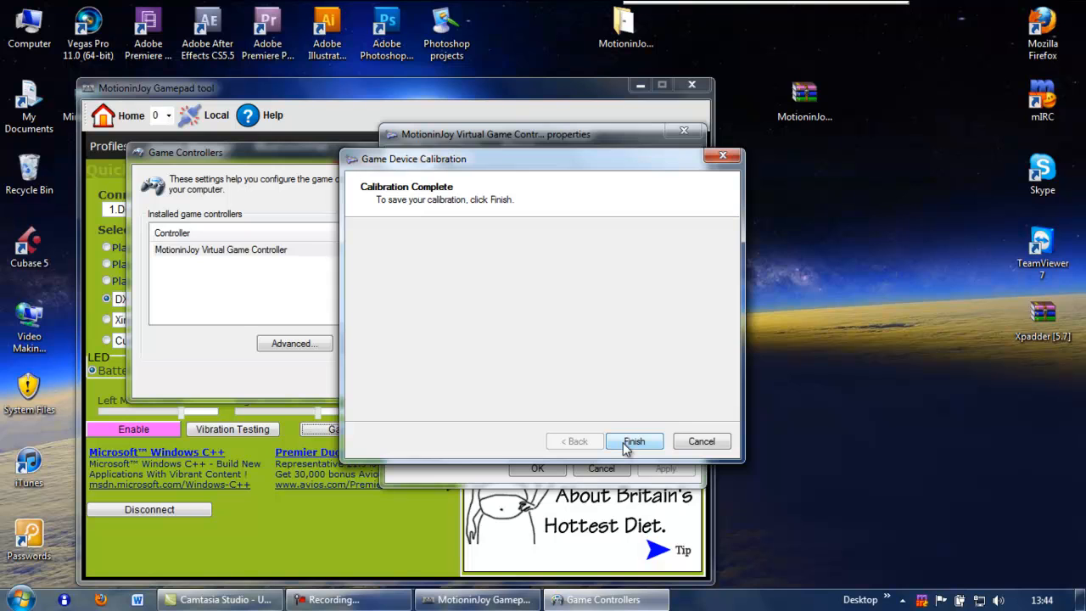
click(632, 441)
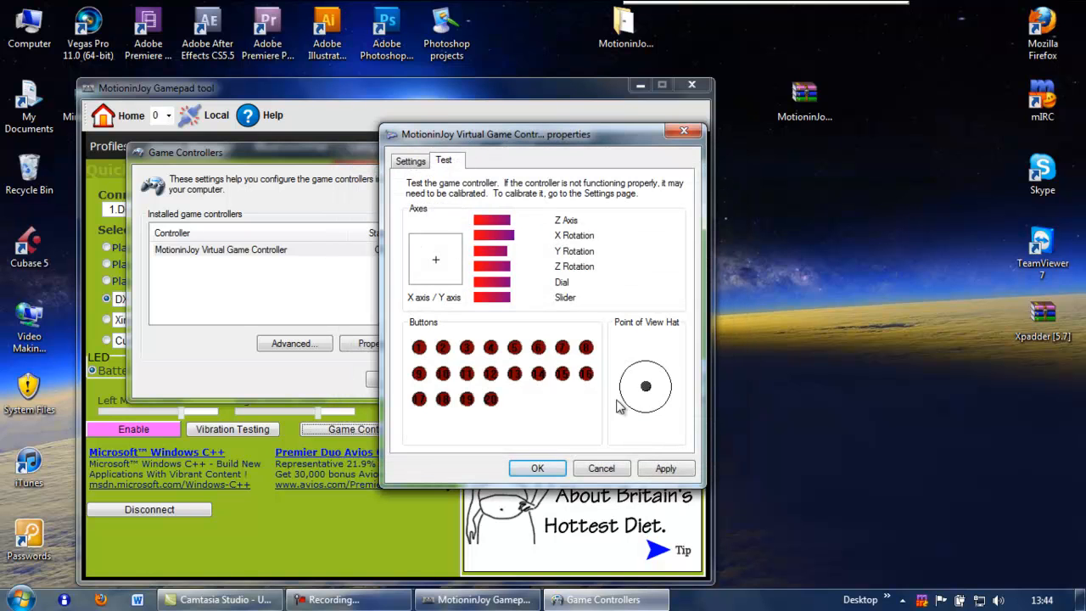
Apply the calibration, and close the controller properties and the installed game controllers list.
click(654, 474)
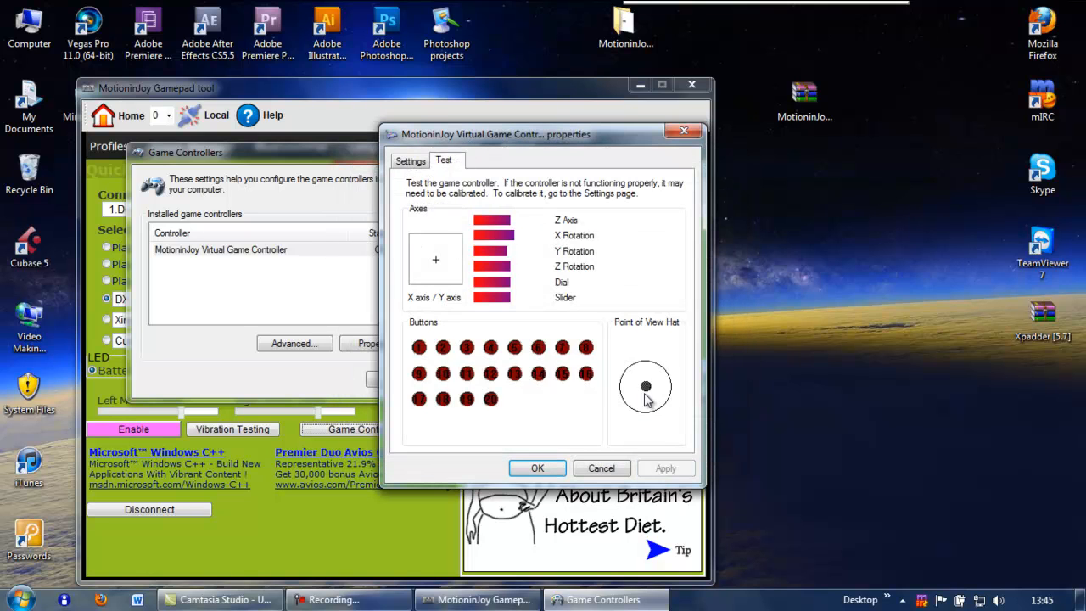
click(530, 471)
click(401, 379)
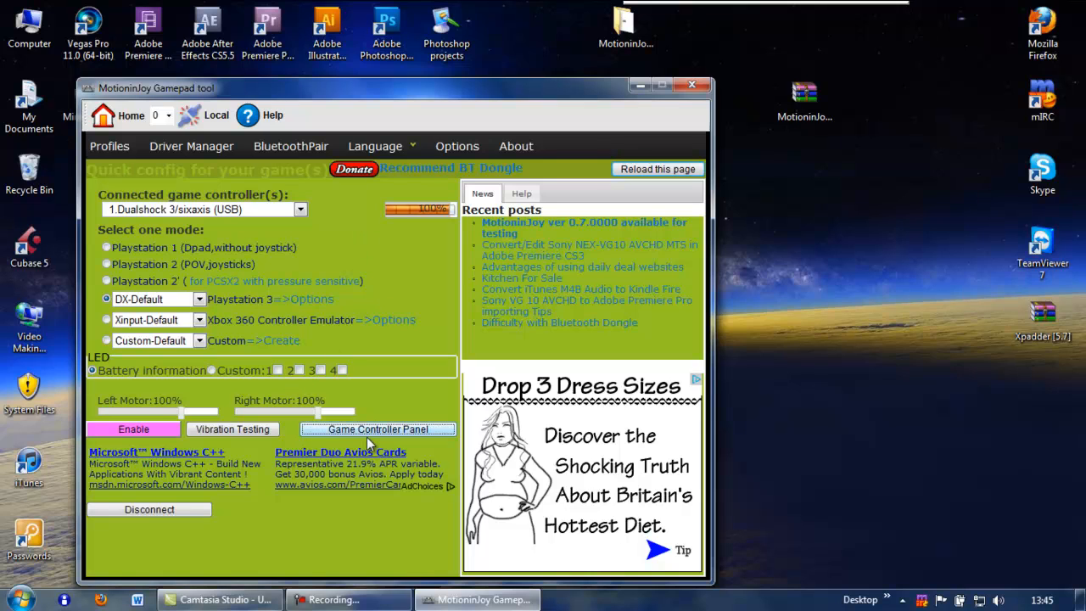
Review the Bluetooth pairing and adapter options, try pairing the USB DUALSHOCK 3, and return to the profiles page.
click(285, 149)
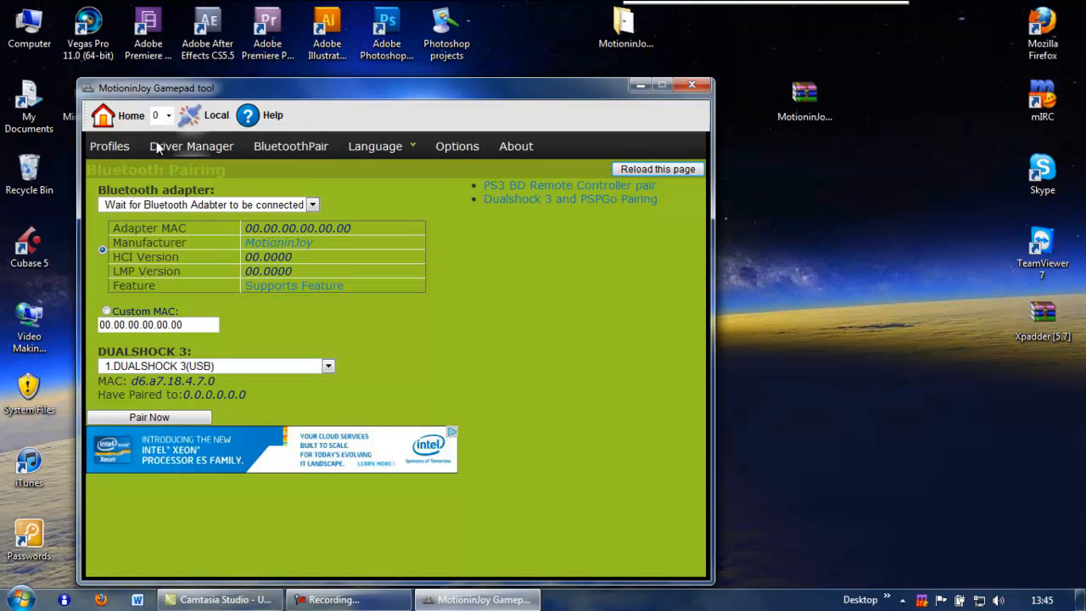
click(109, 148)
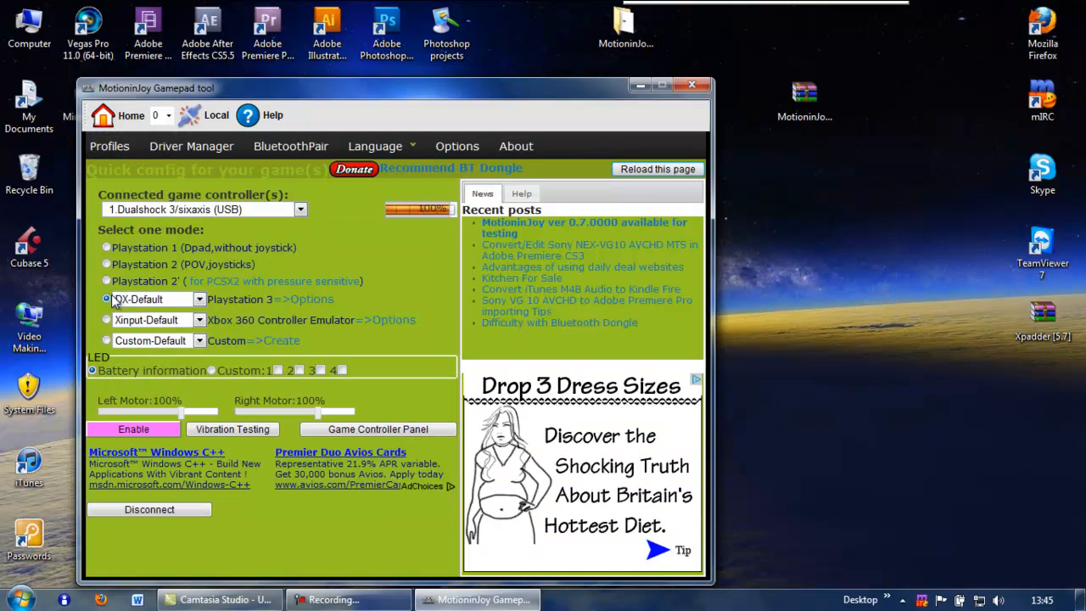
click(287, 146)
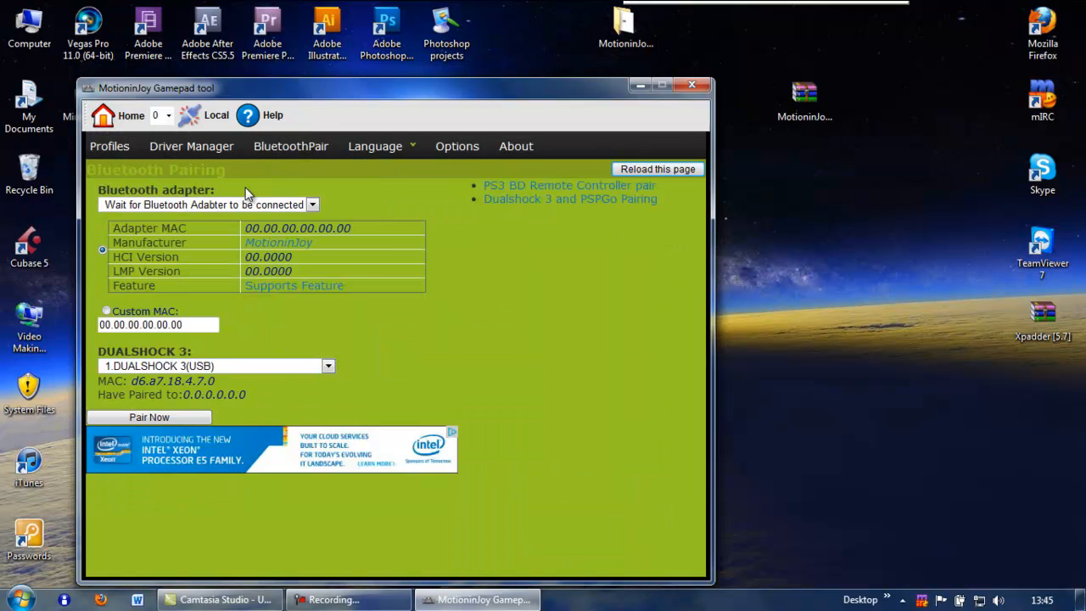
click(312, 206)
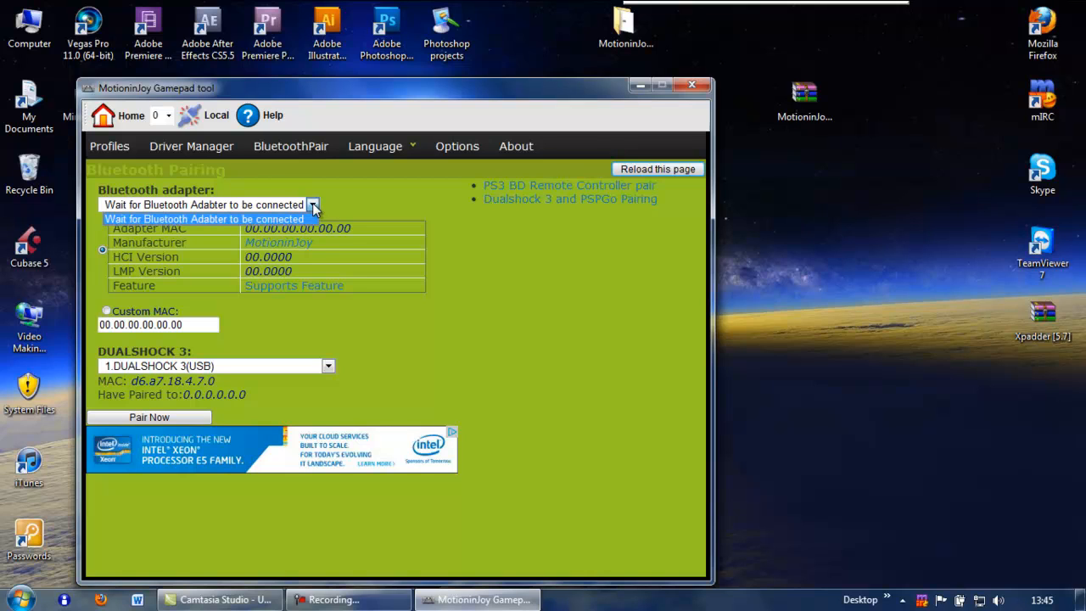
click(250, 219)
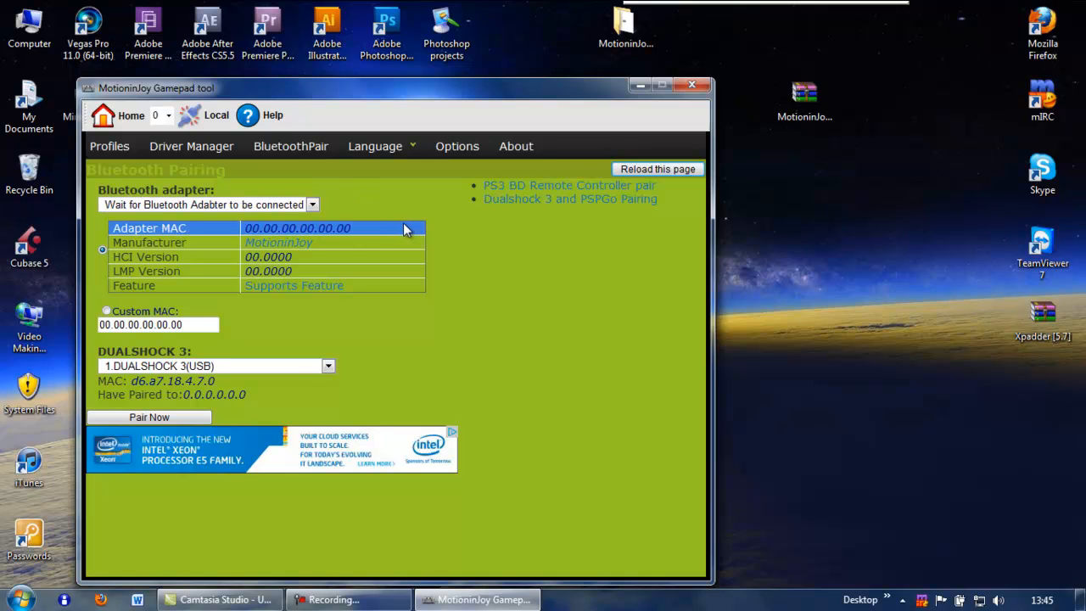
click(140, 420)
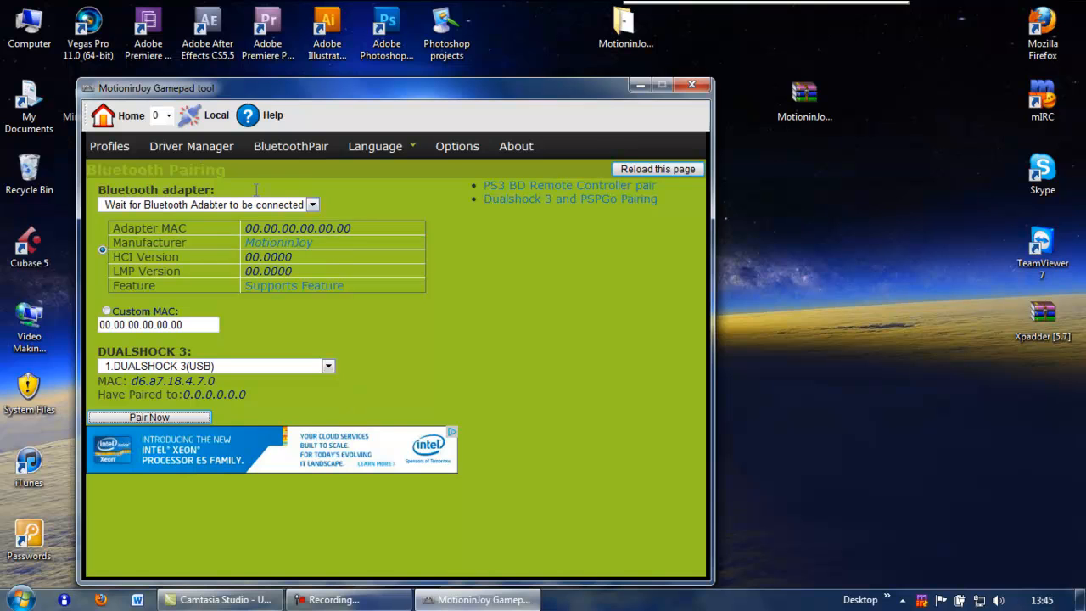
click(116, 153)
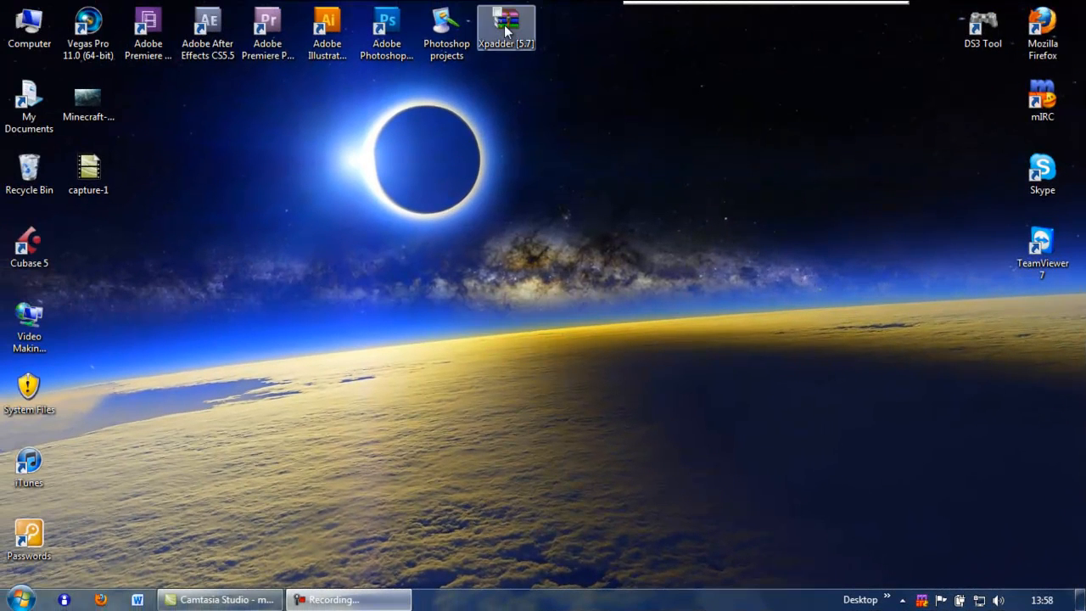
Extract the Xpadder [5.7] archive into its own folder and place that folder below the archive on the desktop.
drag(506, 21, 513, 169)
right_click(515, 170)
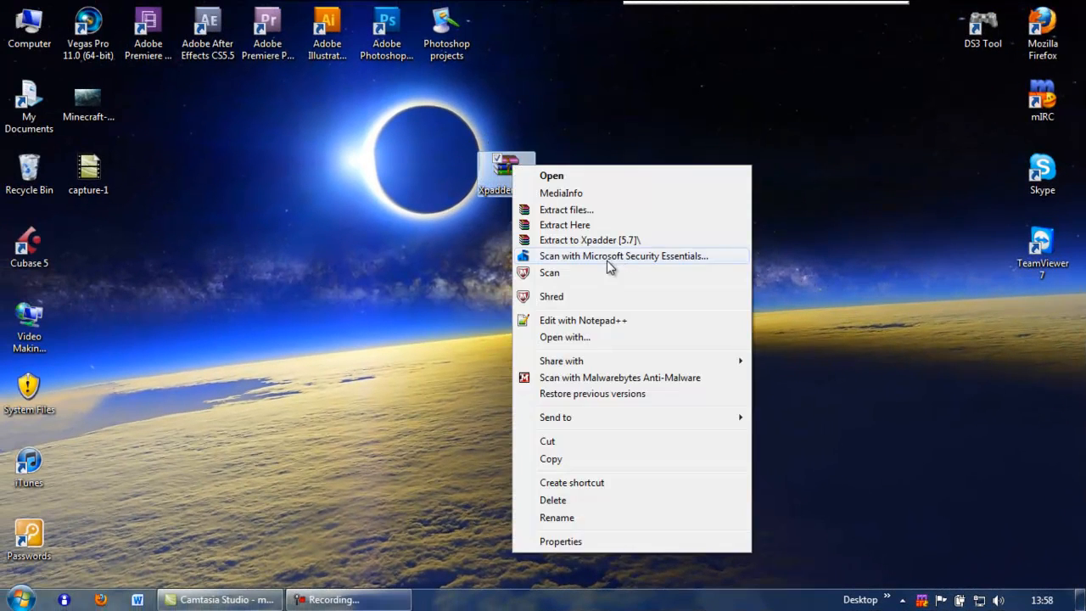
click(594, 243)
drag(514, 170, 504, 29)
drag(88, 244, 547, 114)
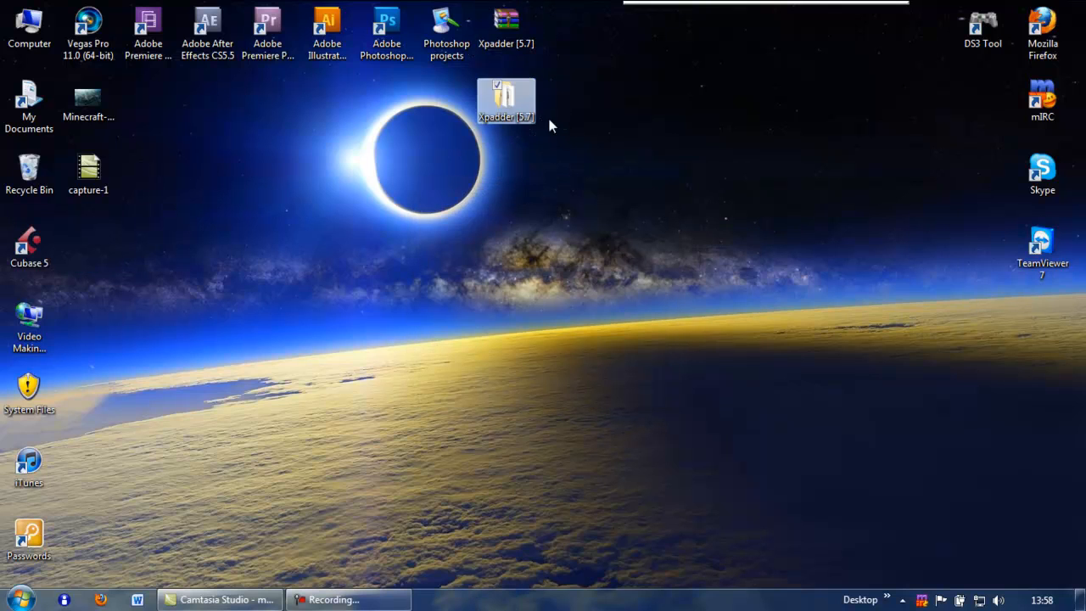
click(695, 157)
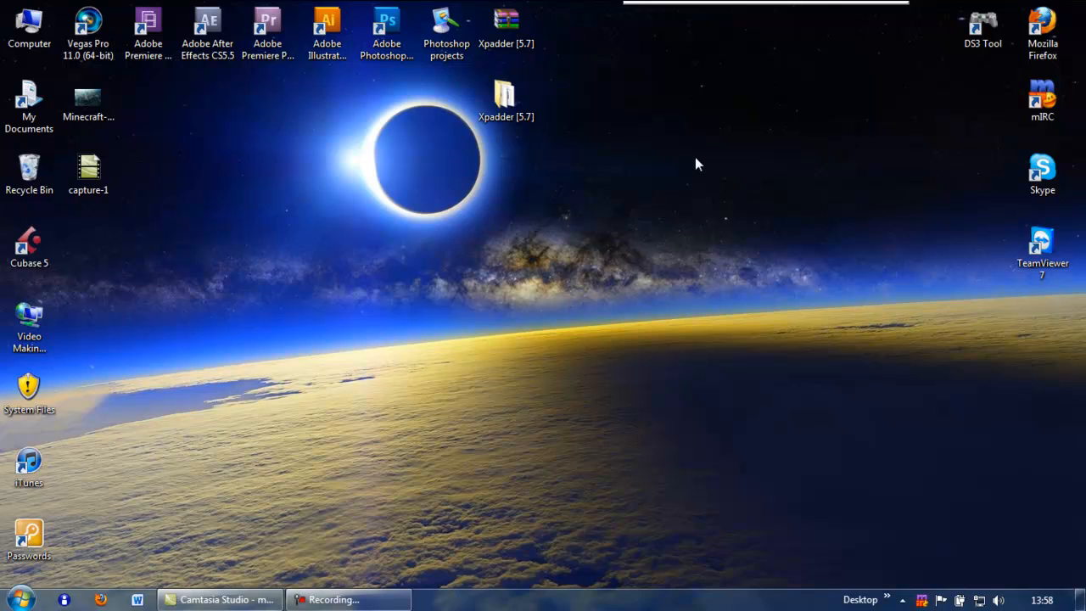
Launch Xpadder [5.7] from the extracted folder and accept its risk and copyright notices.
double_click(515, 102)
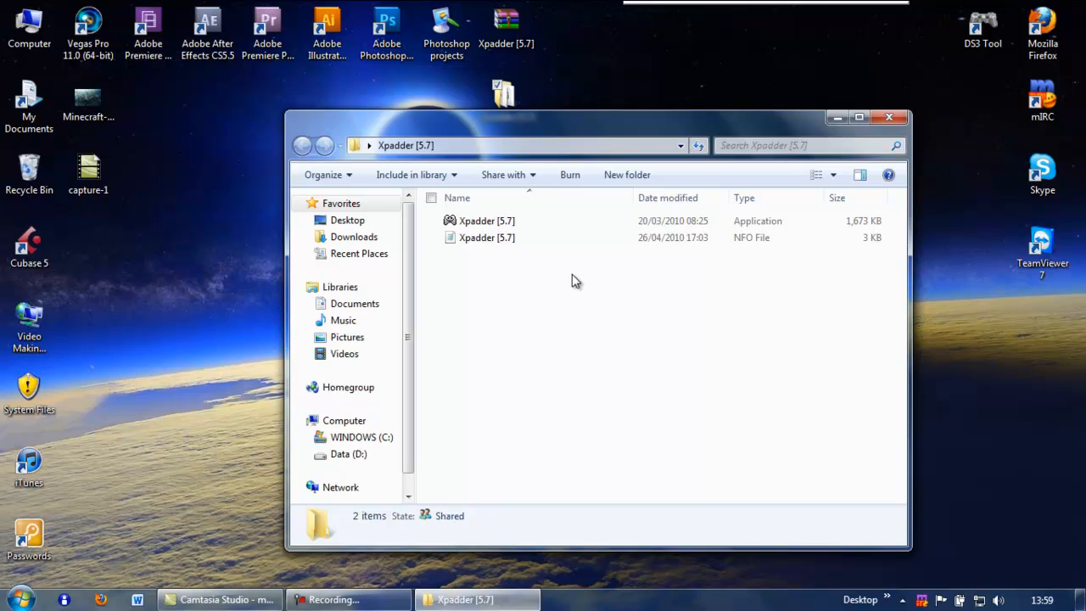
double_click(493, 224)
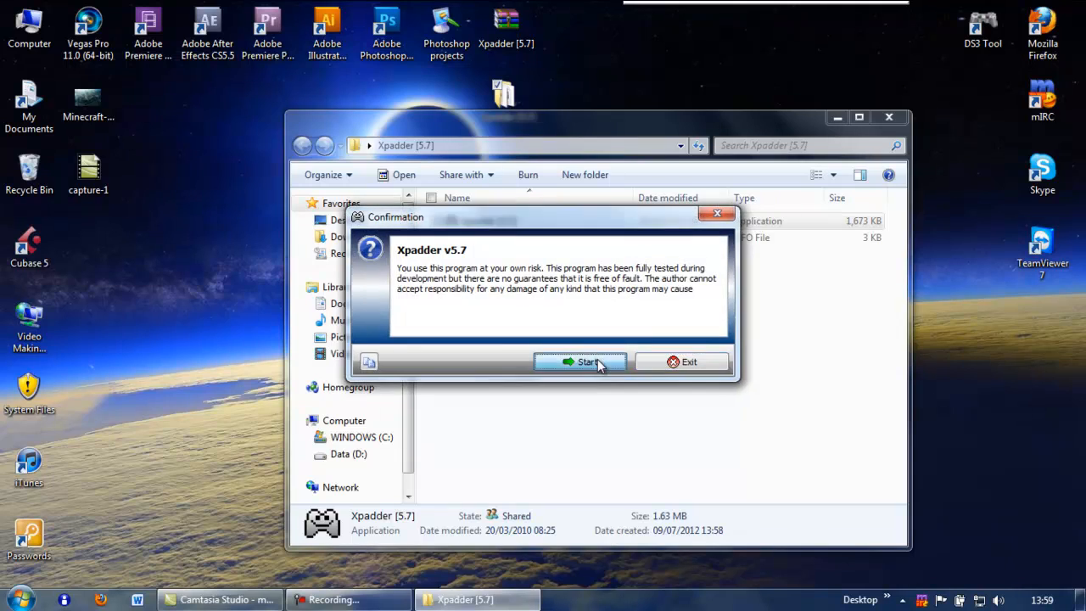
click(598, 362)
click(672, 364)
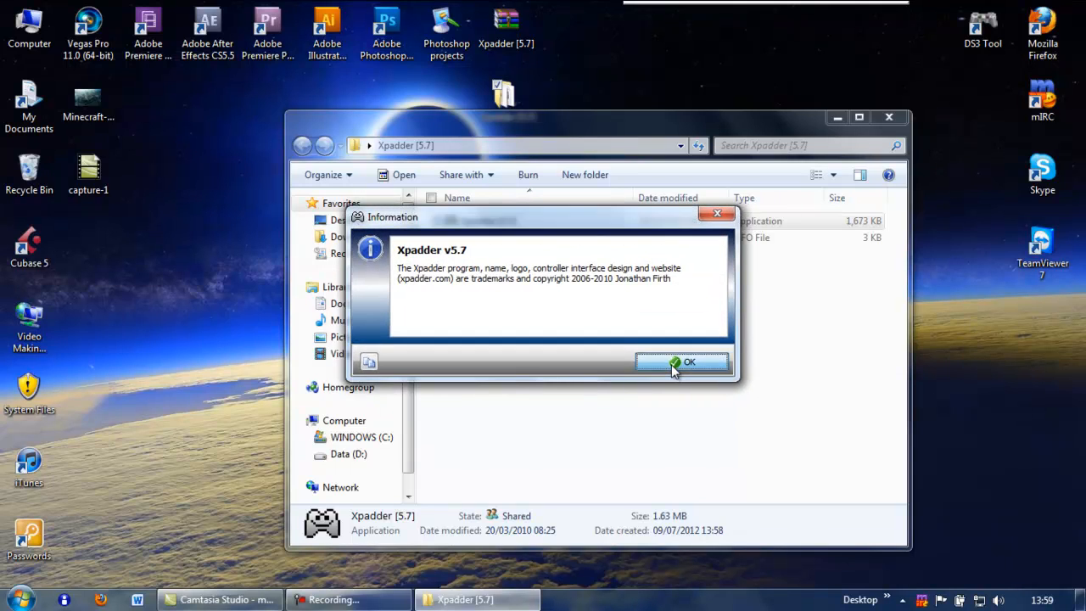
click(673, 364)
Keep Xpadder running from its current folder and choose the program location for saving and opening files.
click(589, 365)
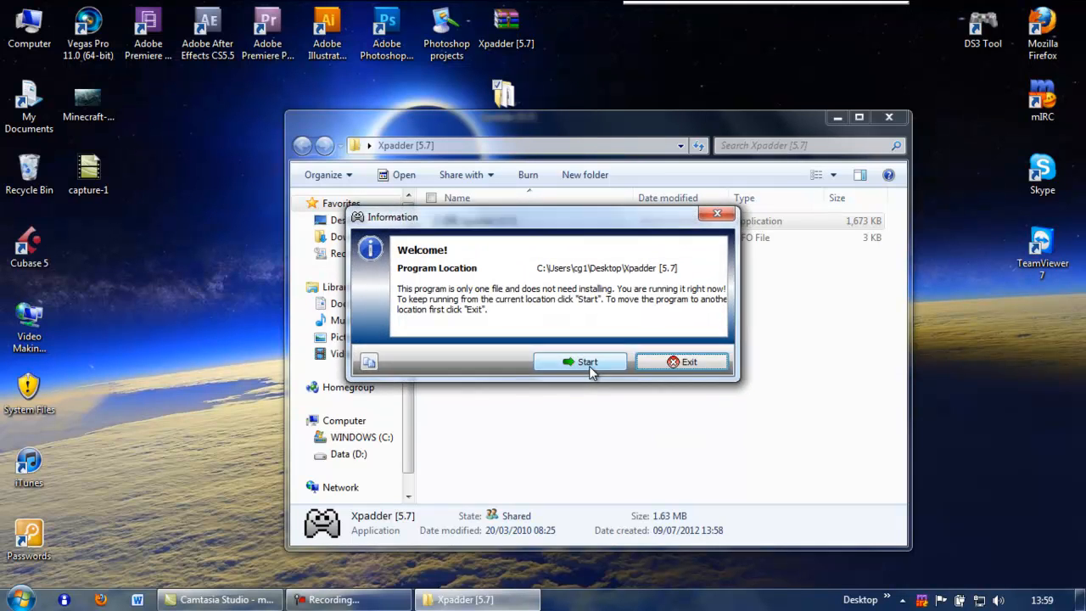
click(588, 363)
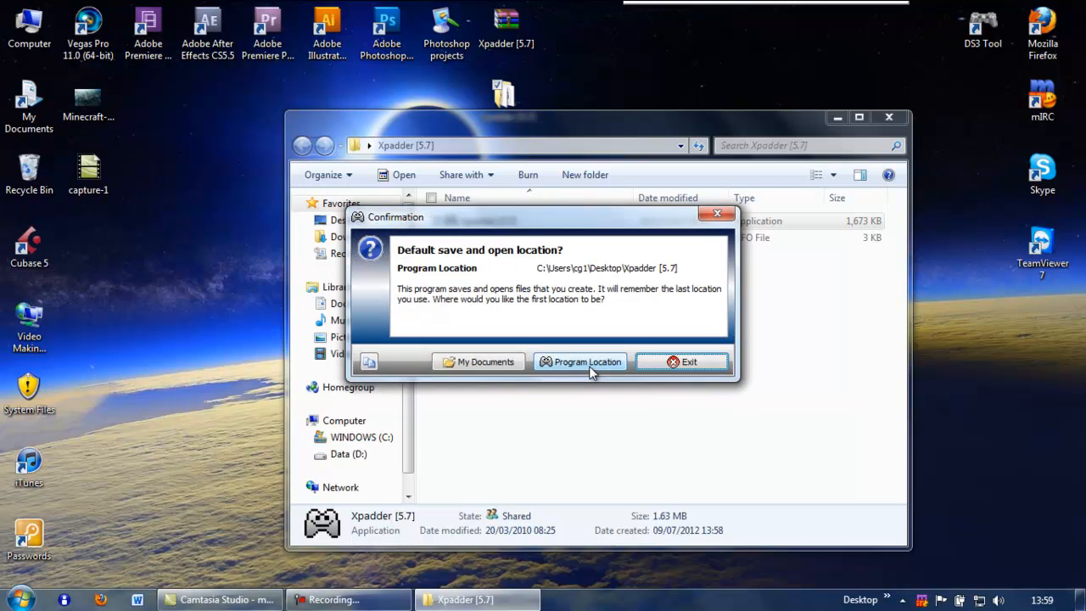
click(589, 365)
click(500, 366)
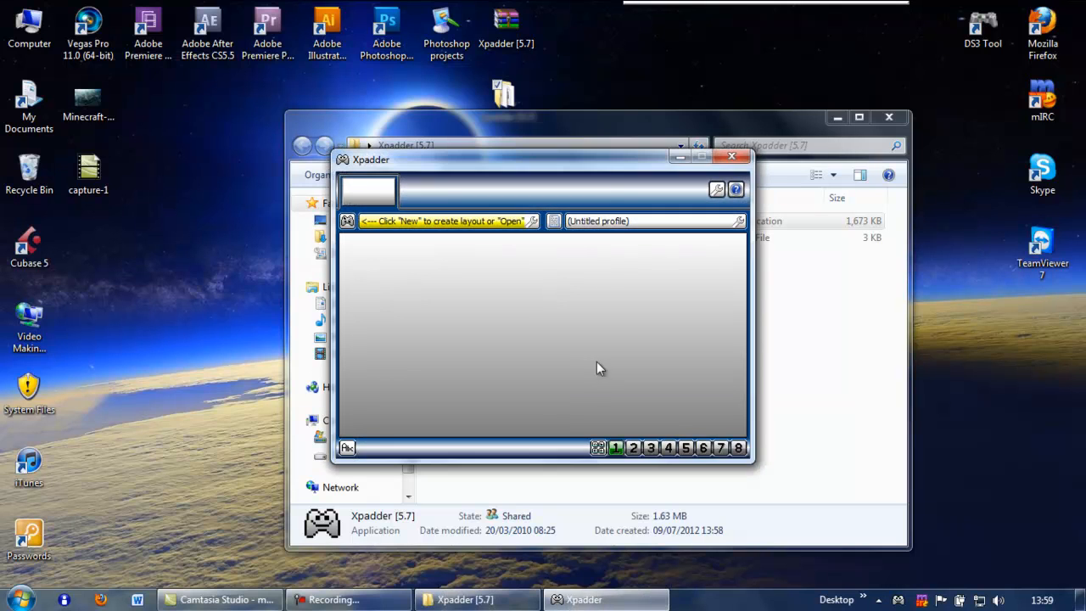
drag(609, 178, 661, 306)
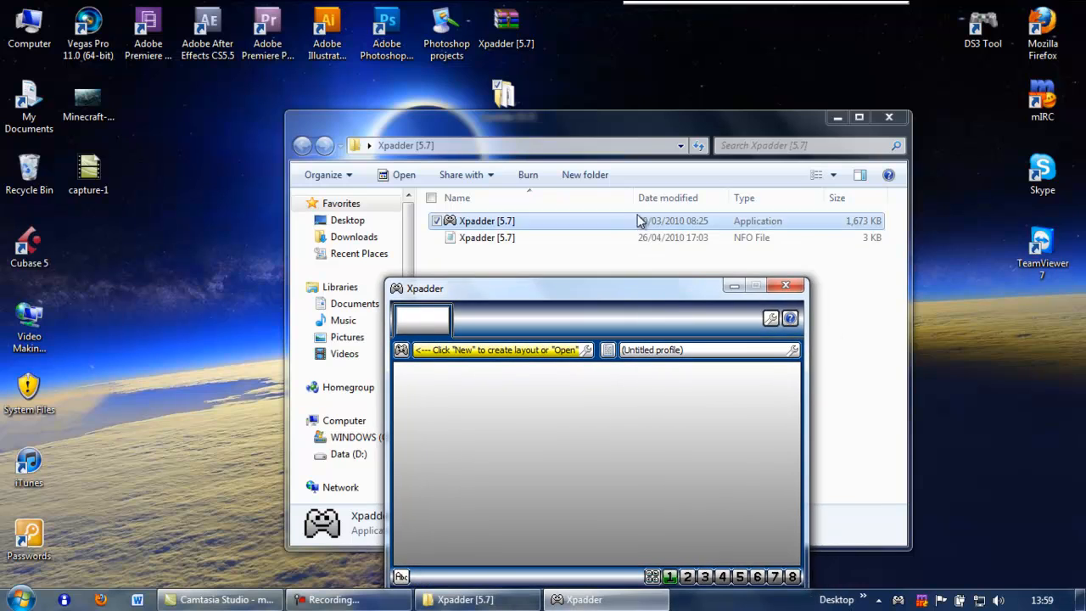
drag(550, 289, 551, 249)
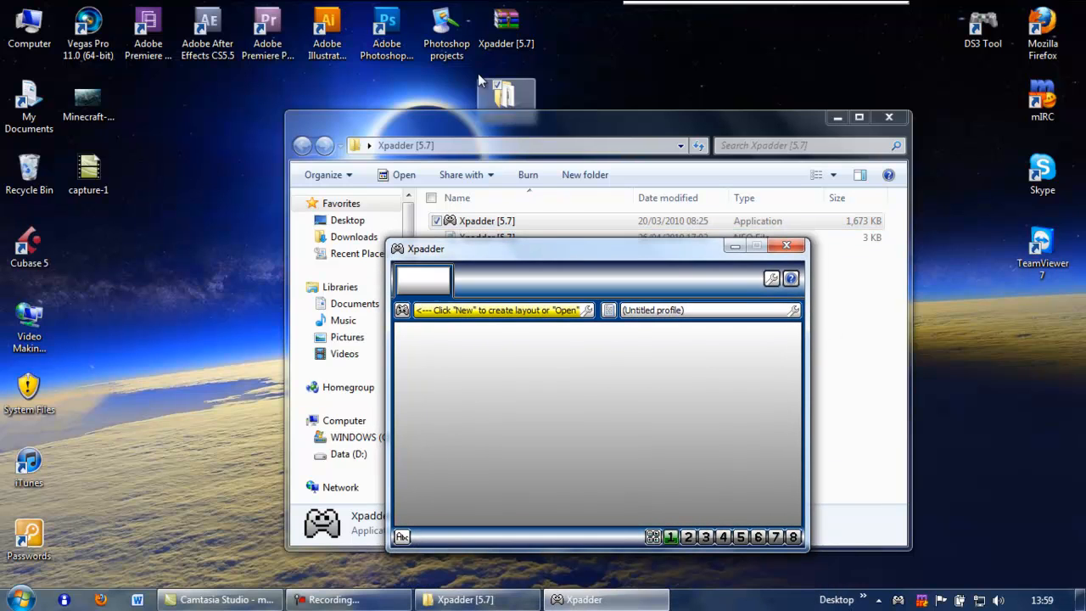
drag(479, 75, 481, 78)
drag(569, 247, 569, 188)
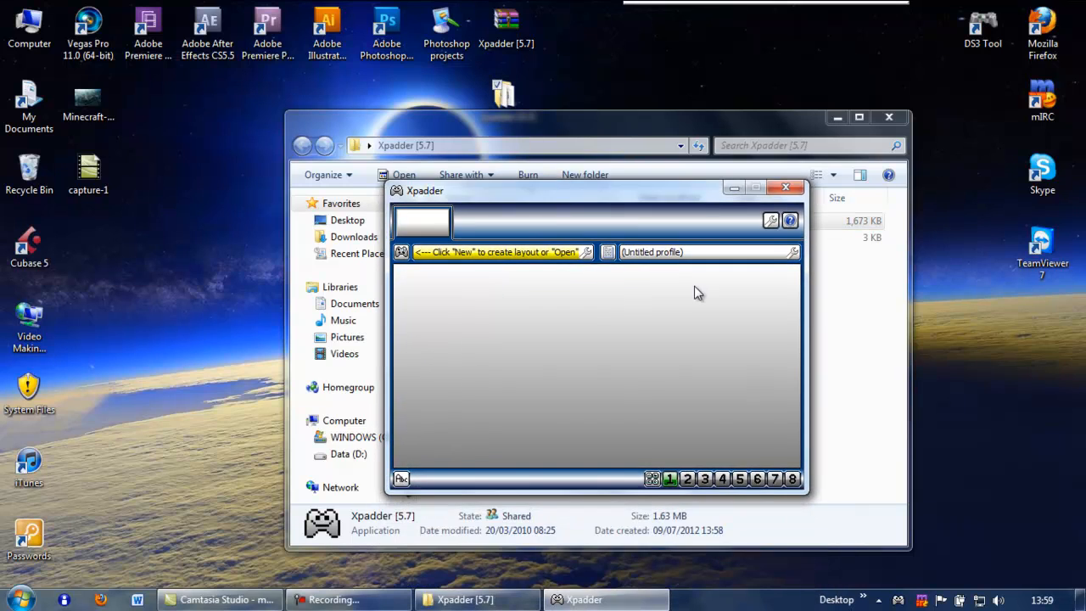
Create a new controller layout, enable its DPad and place the DPad in the lower-left area of the controller image.
click(402, 253)
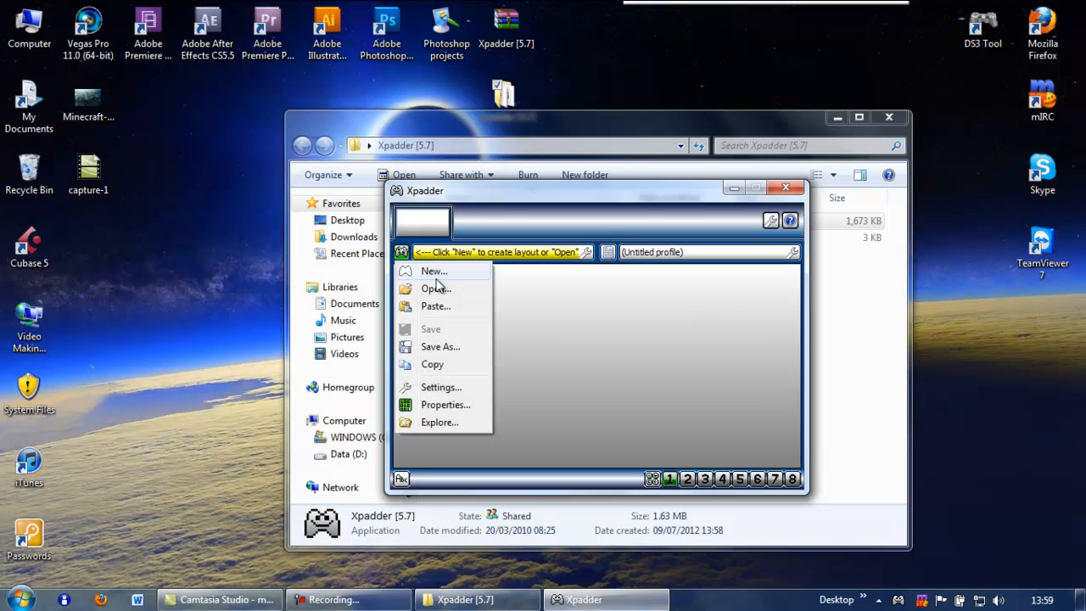
click(434, 272)
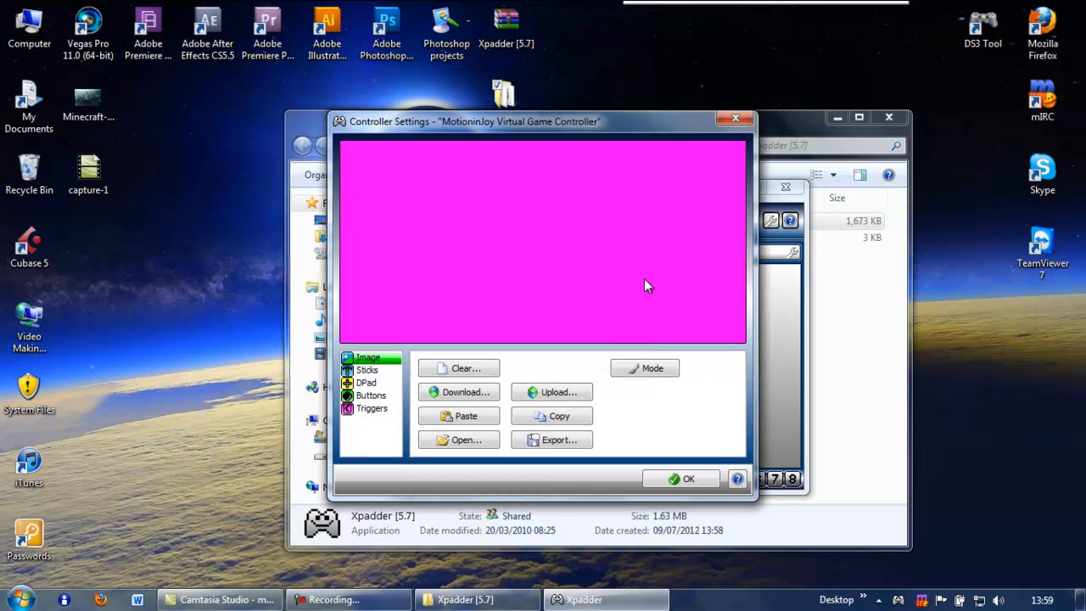
click(368, 381)
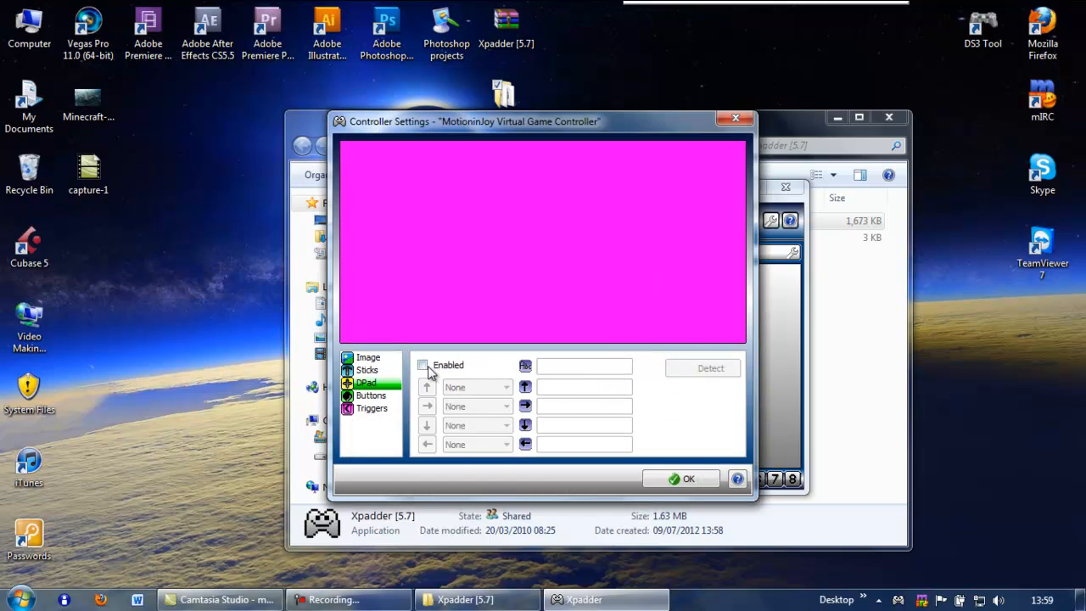
click(423, 366)
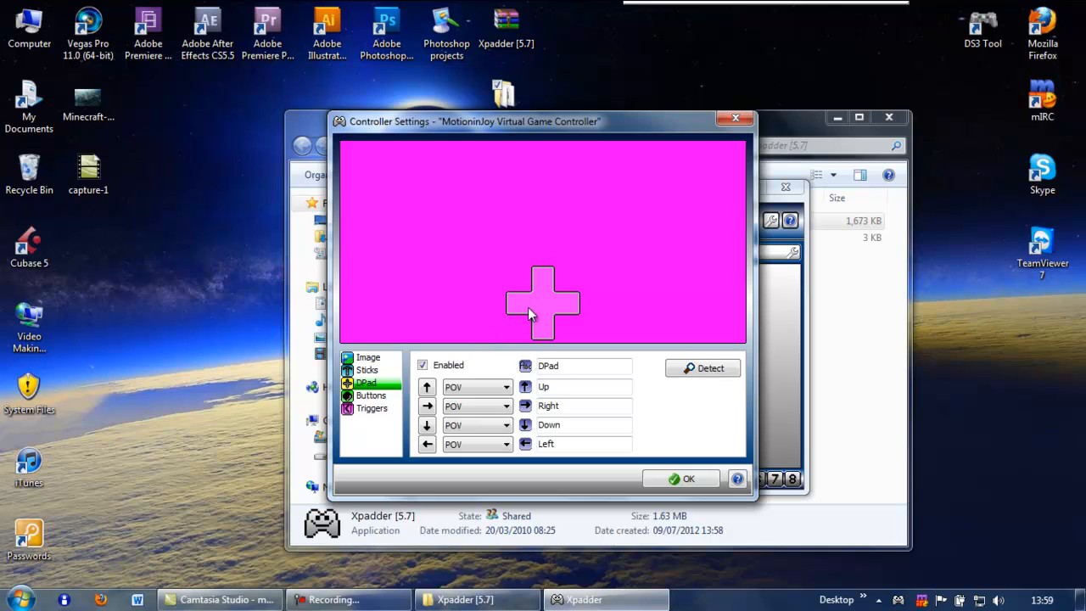
drag(528, 308, 392, 292)
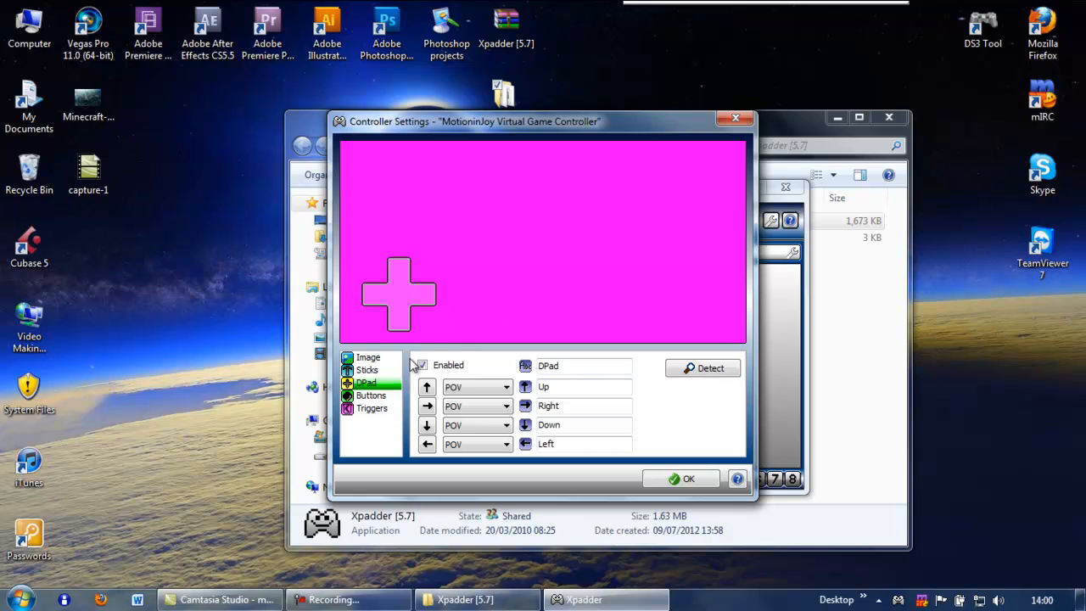
Add the four face buttons as a diamond at the layout's lower right: Button 1 top, Button 4 left, Button 2 right, Button 3 bottom.
click(371, 396)
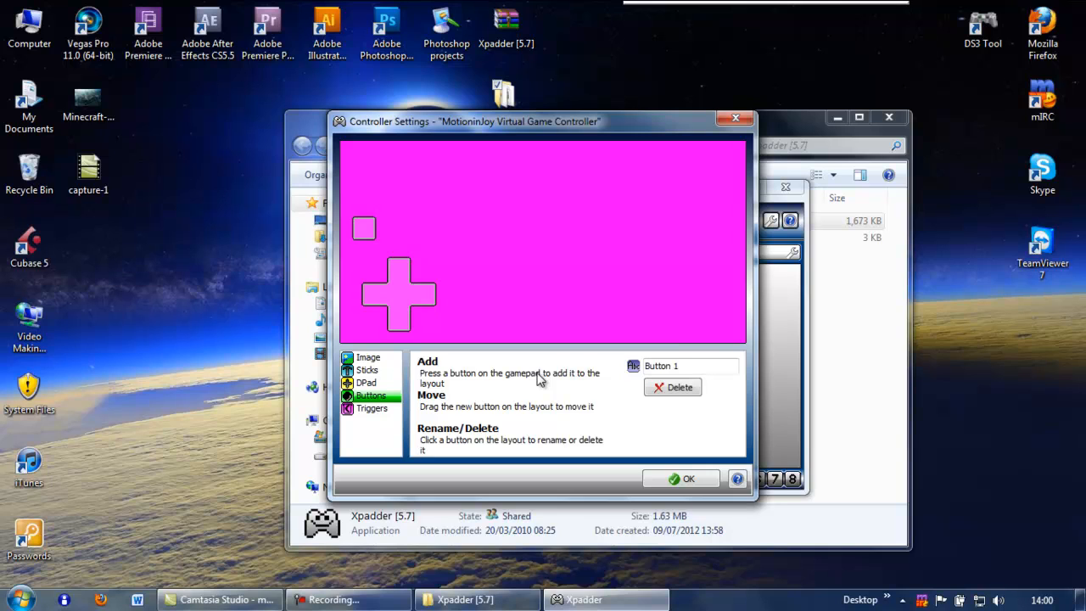
drag(372, 232, 690, 263)
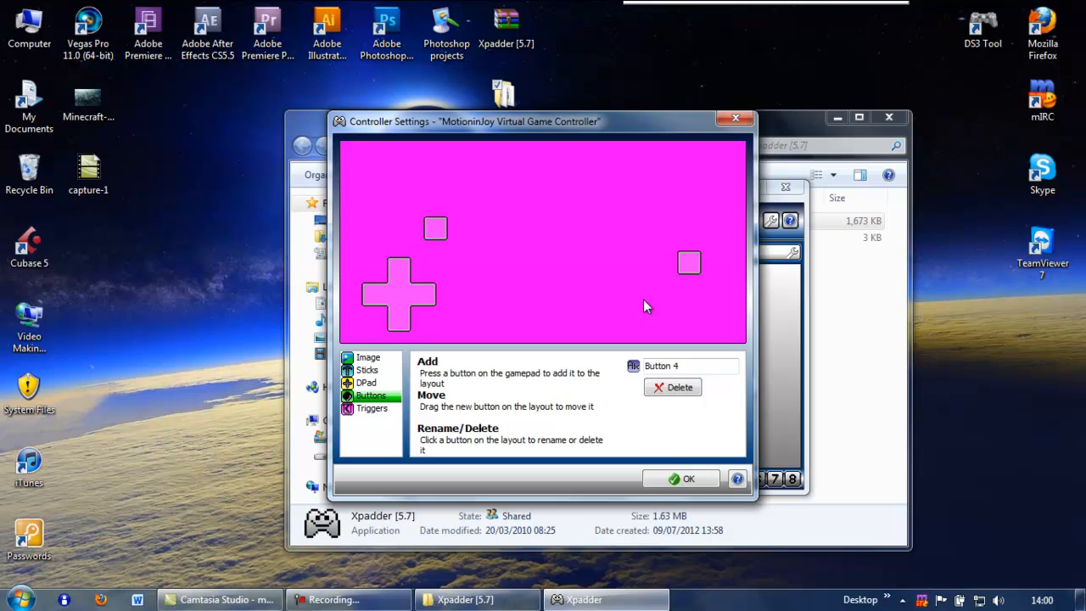
drag(440, 238, 663, 305)
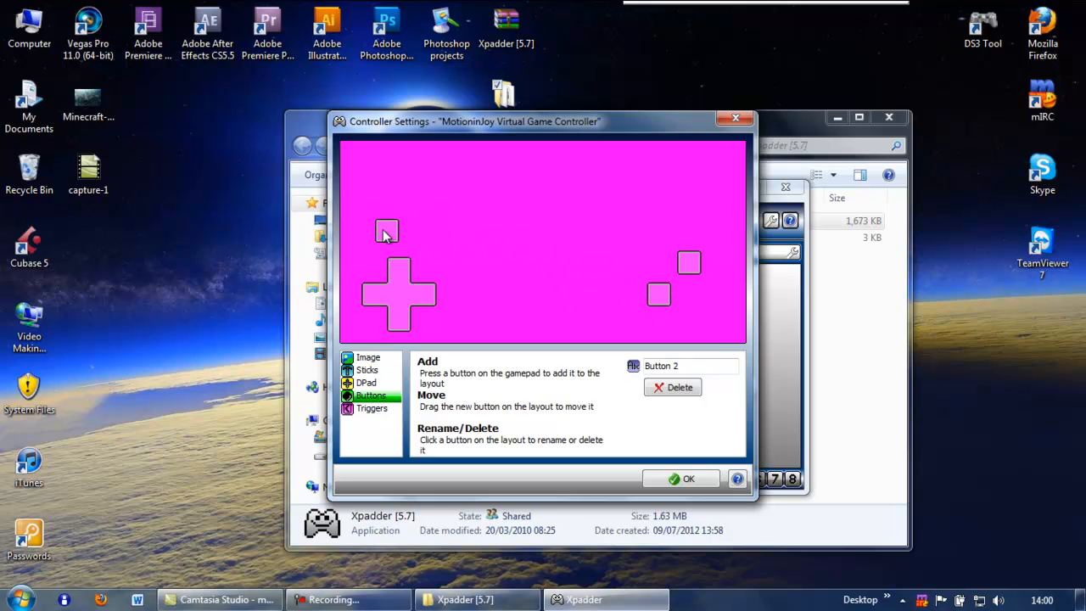
drag(384, 231, 717, 301)
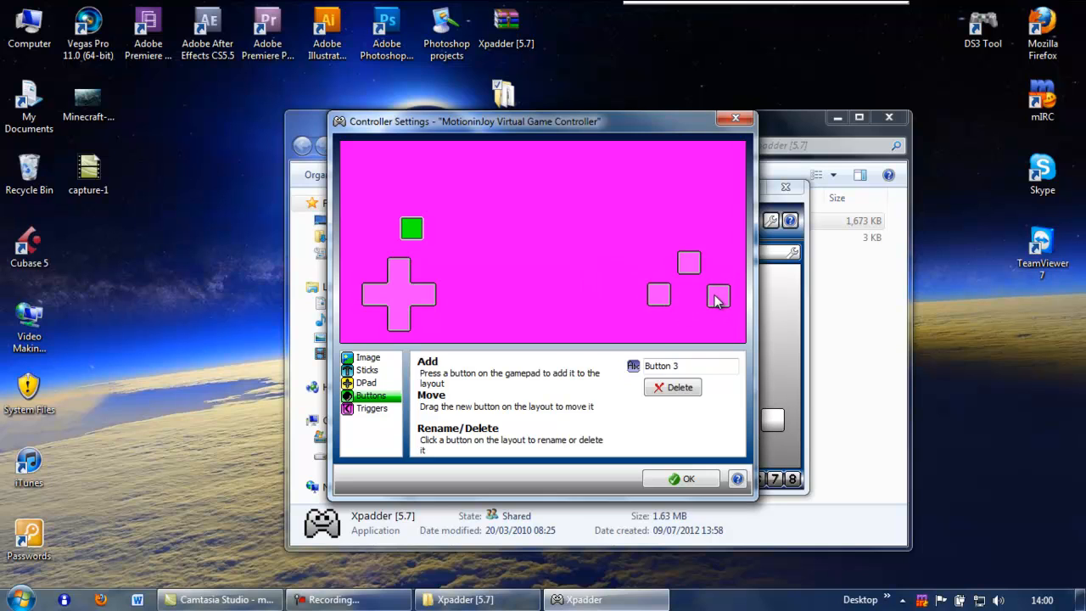
drag(424, 222, 698, 327)
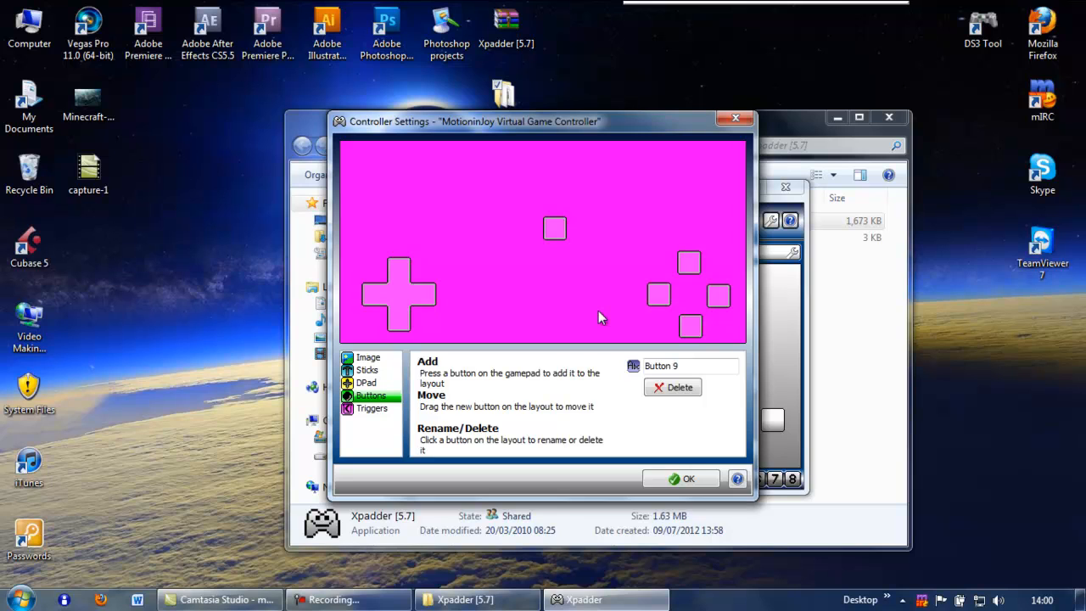
Add the three centre buttons between the DPad and face buttons, with Button 9 on the left and Button 13 lowest in the middle.
drag(553, 236, 499, 282)
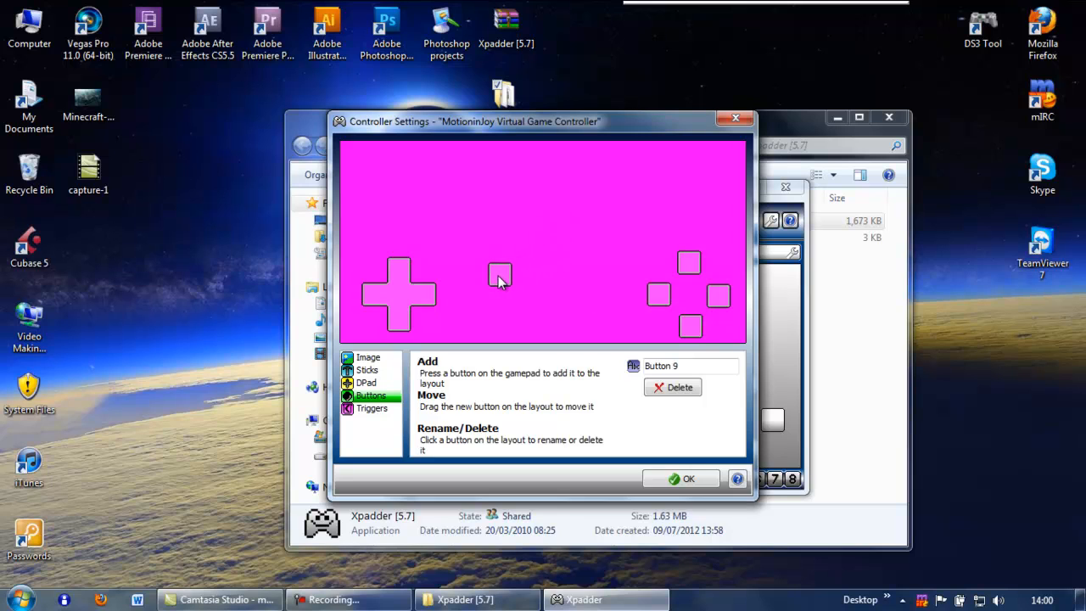
drag(623, 235, 580, 280)
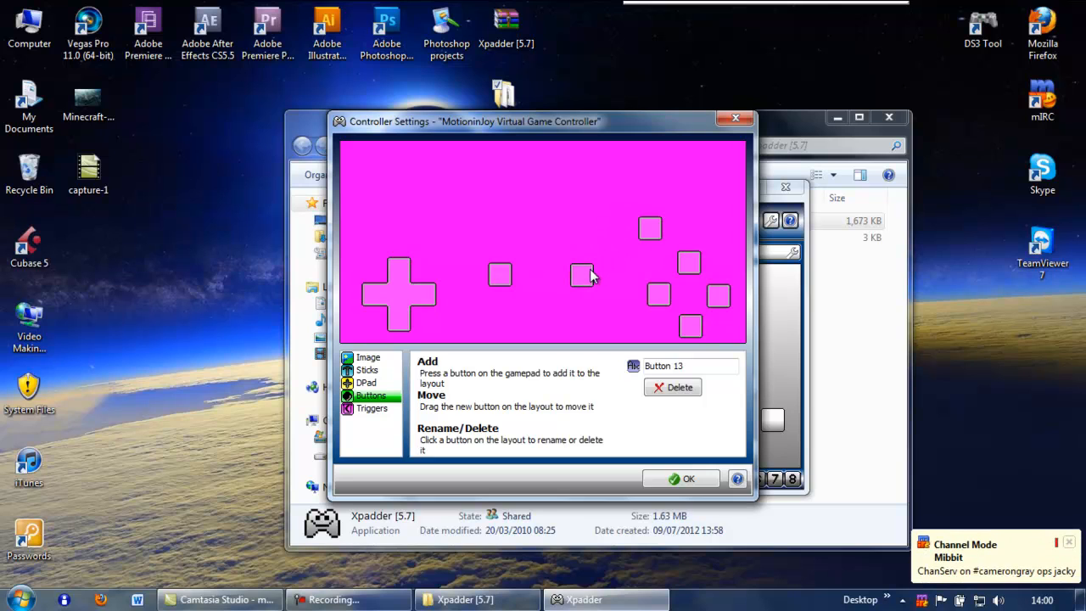
drag(650, 230, 537, 307)
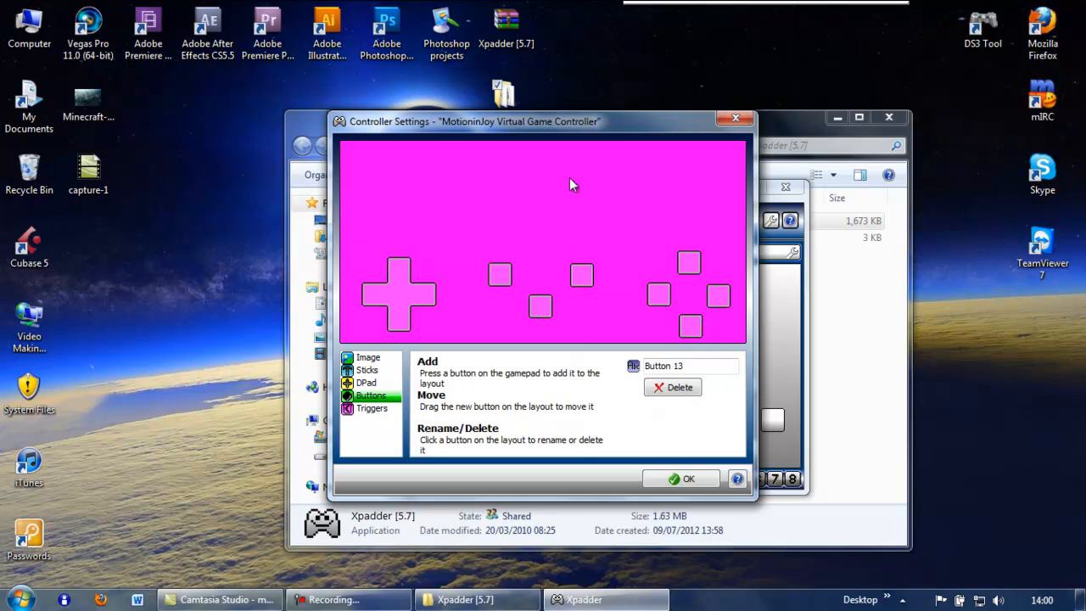
Add the shoulder buttons as stacked pairs above the DPad and the face buttons, with Button 8 above Button 6, and accept the layout.
drag(451, 237, 390, 210)
drag(507, 232, 393, 168)
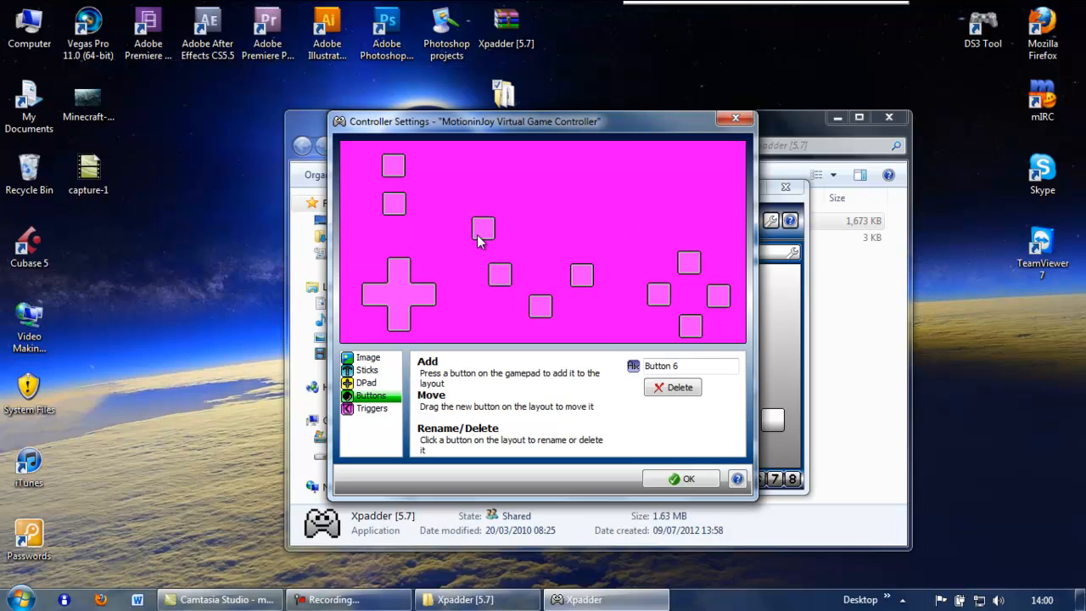
drag(479, 234, 684, 215)
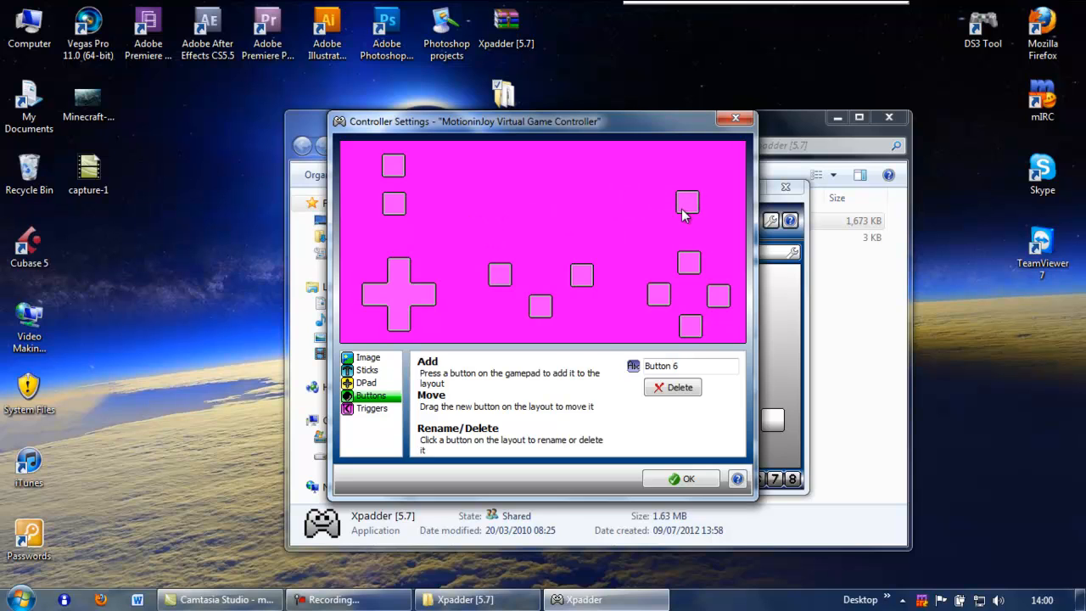
drag(533, 230, 689, 168)
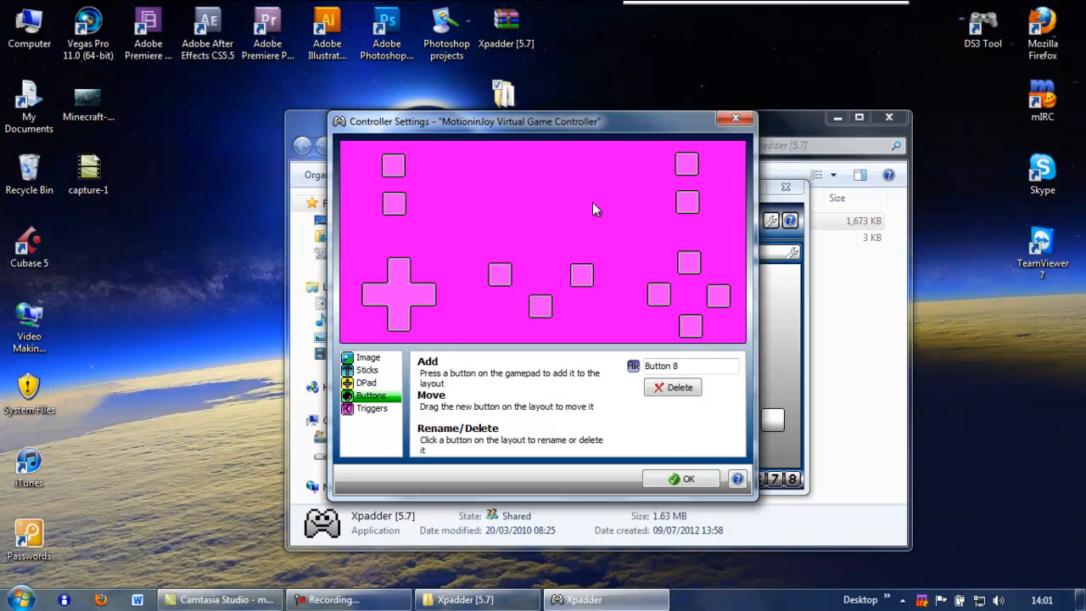
click(692, 479)
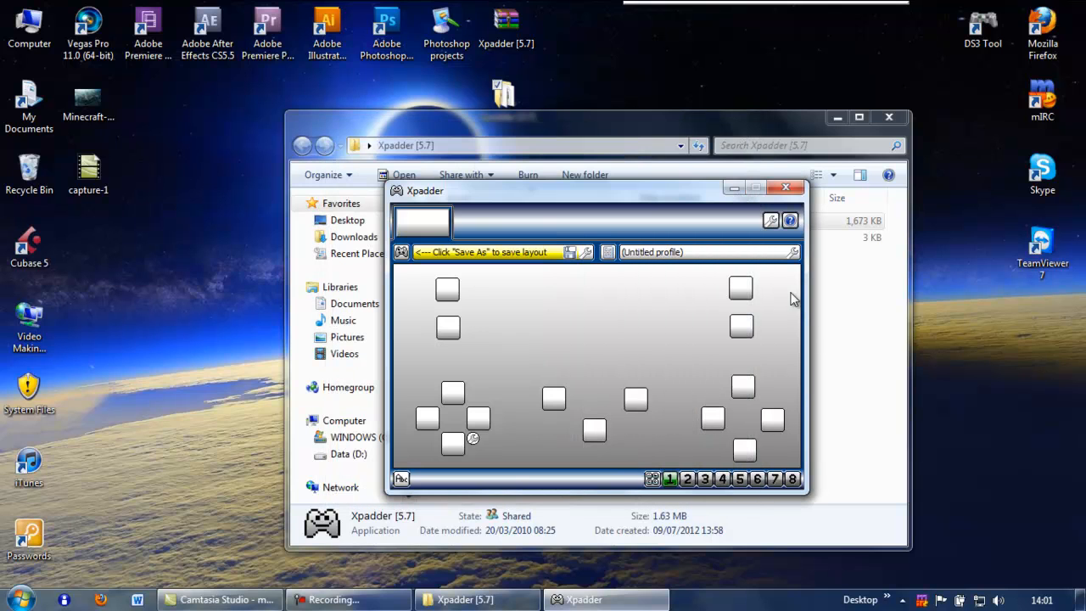
Save the controller layout as "ps3 controller" and acknowledge its automatic selection for the MotioninJoy Virtual Game Controller.
drag(582, 195, 475, 143)
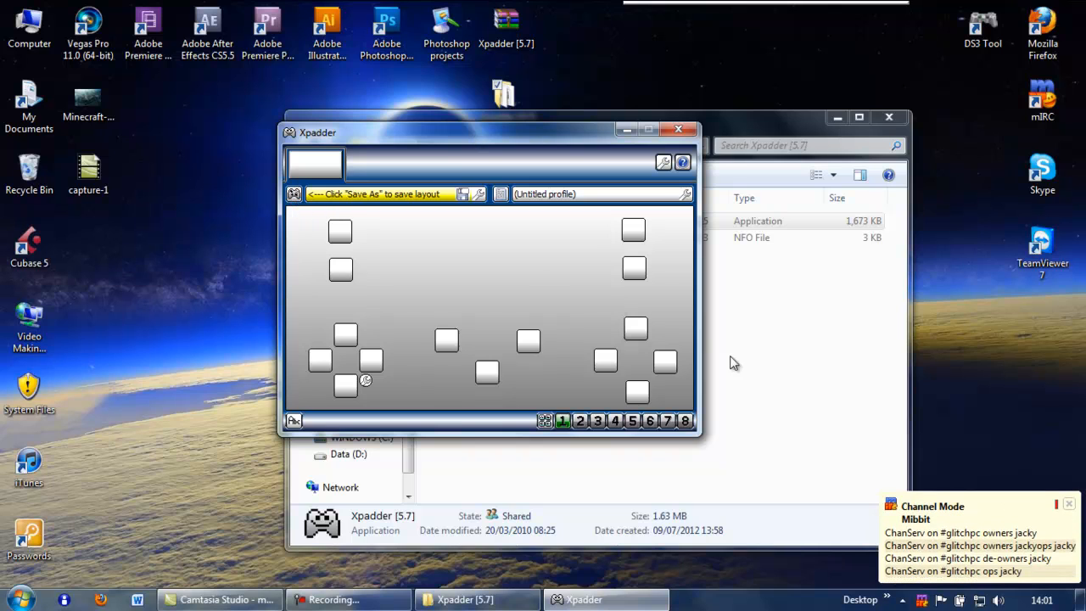
click(293, 193)
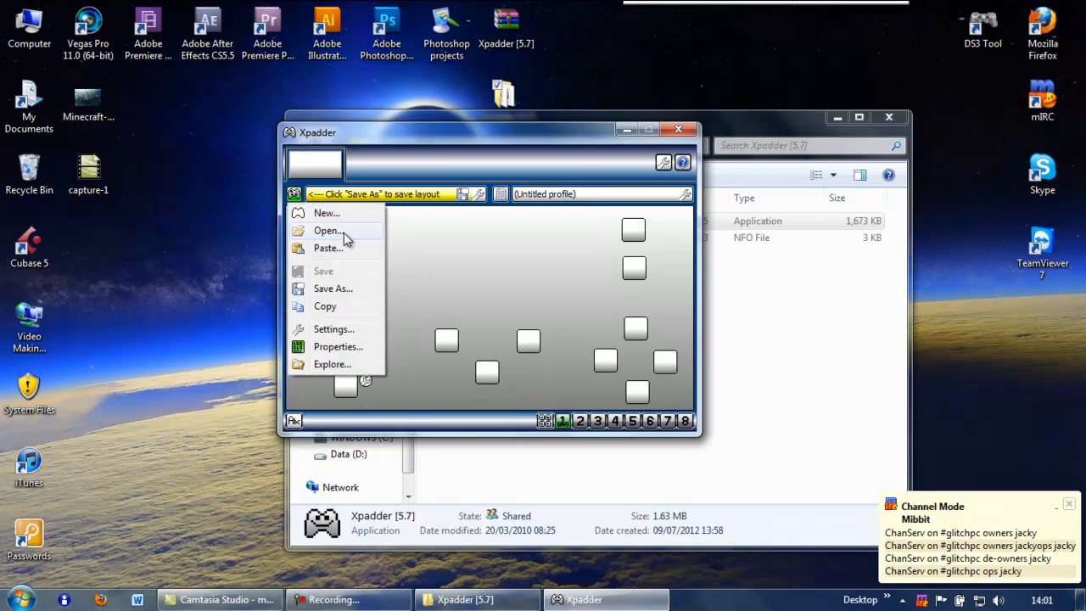
click(337, 288)
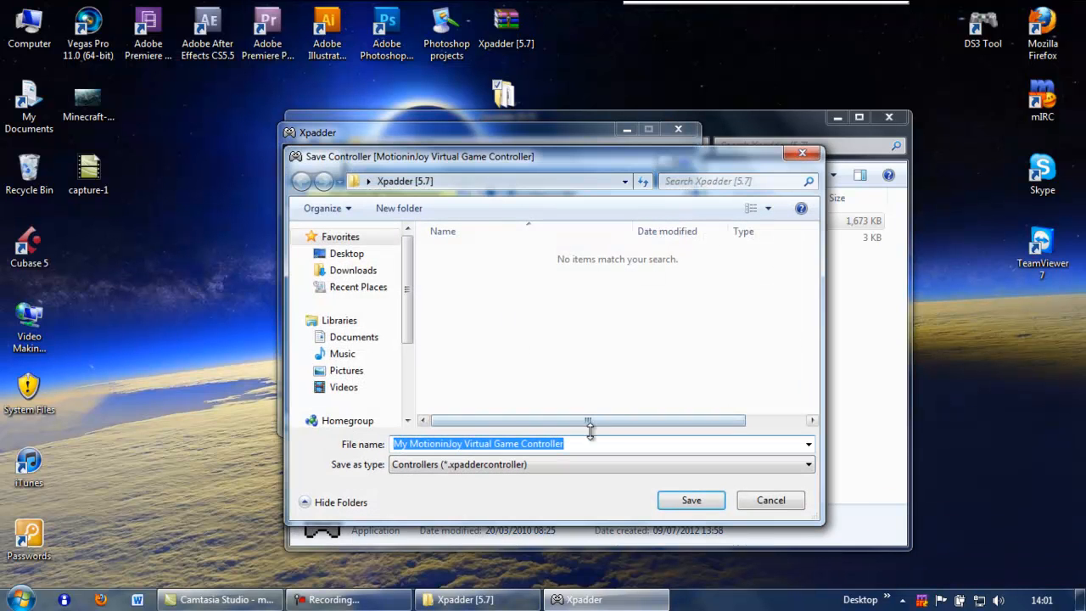
text(ps3)
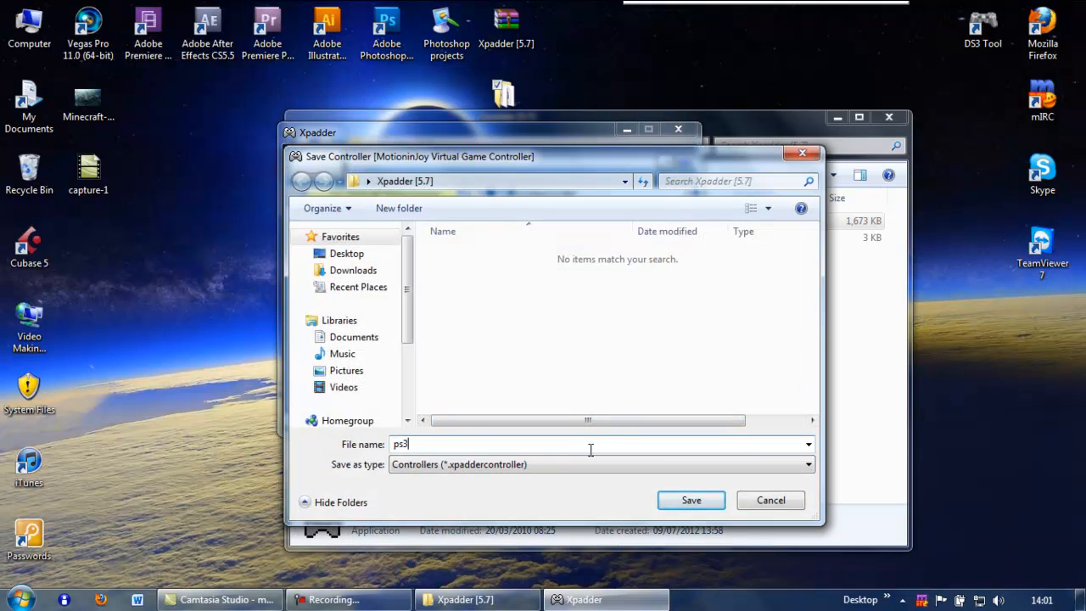
text( controller)
click(689, 500)
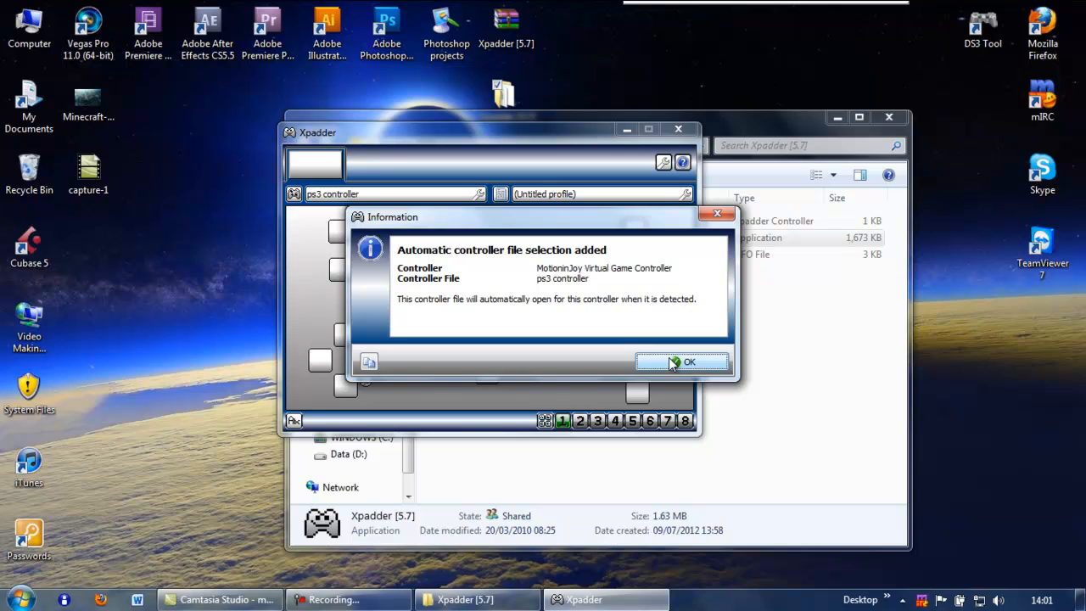
click(662, 361)
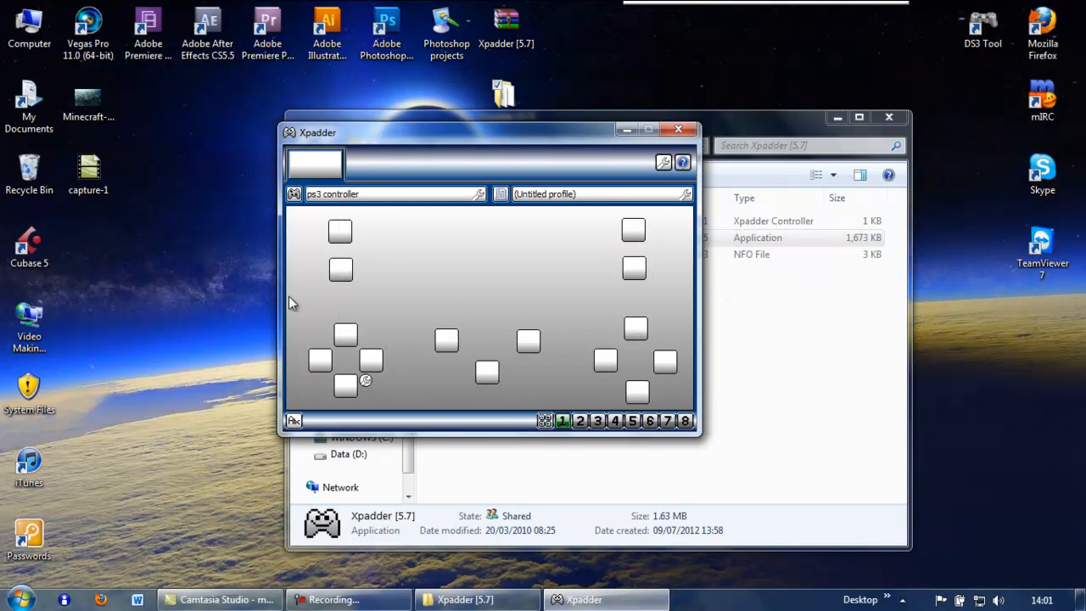
Start a new profile and look through its numbered assignment sets, returning to set 1.
click(500, 194)
click(526, 216)
click(581, 422)
click(598, 422)
click(616, 422)
click(649, 421)
click(667, 421)
click(684, 422)
click(561, 422)
click(350, 333)
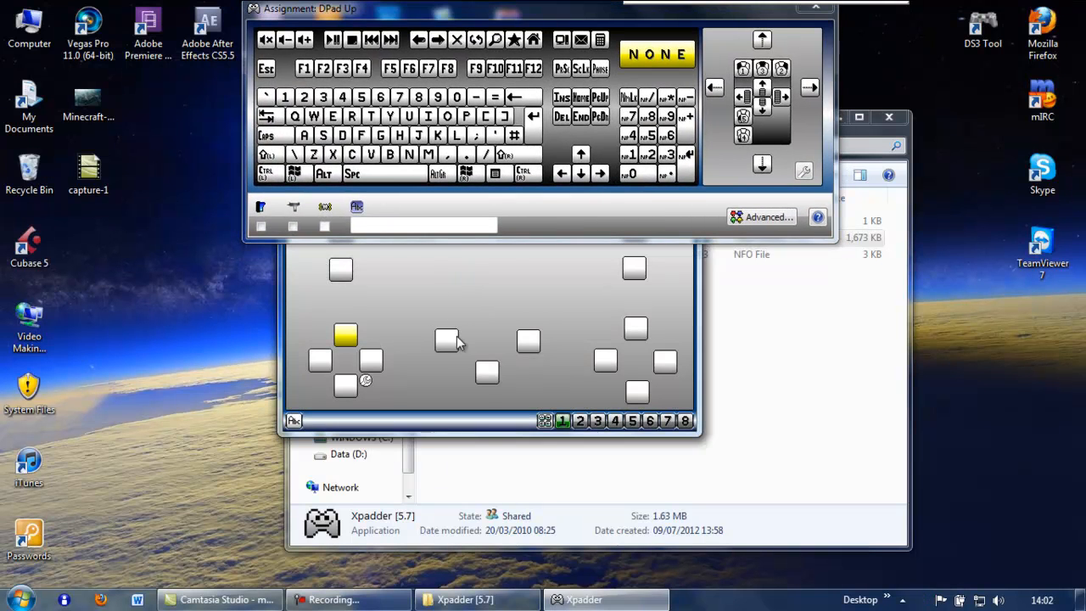
click(448, 341)
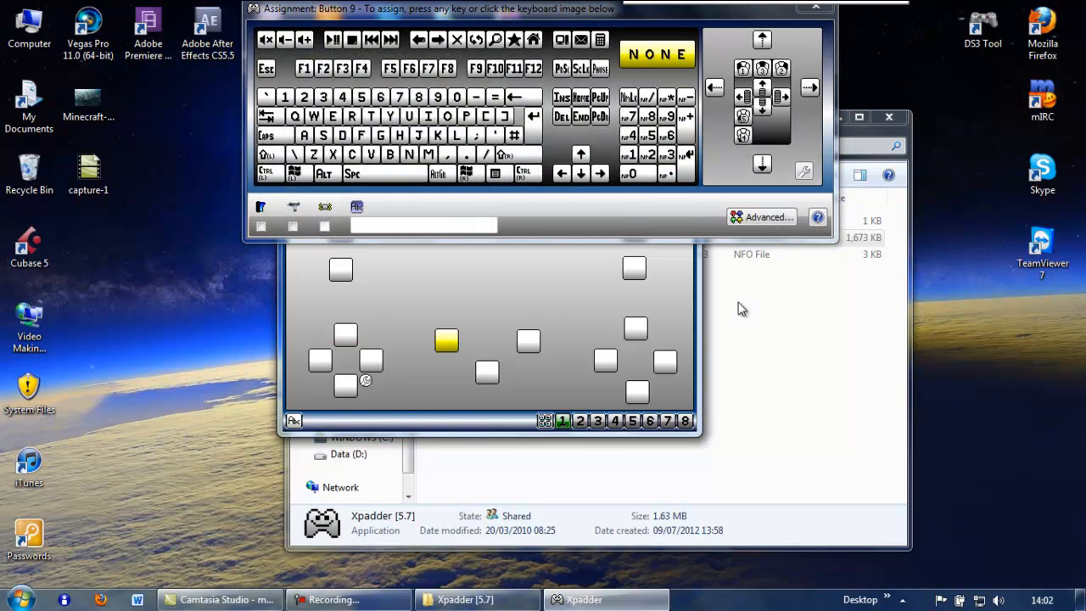
click(803, 14)
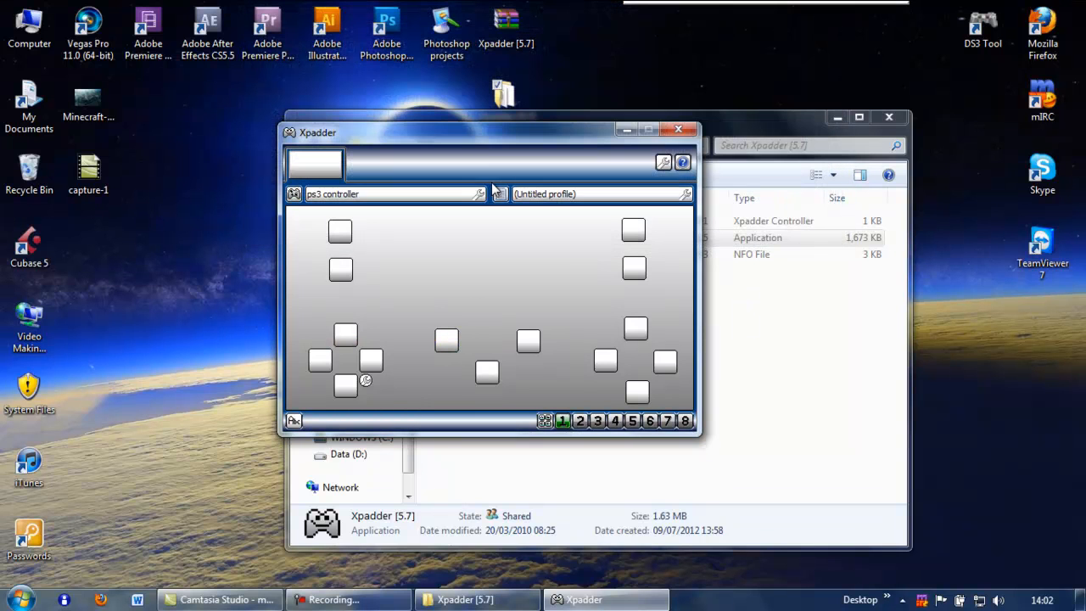
Assign keyboard keys to the DPad directions: W to Up, A to Left, S to Down and F to Right.
drag(484, 121, 536, 271)
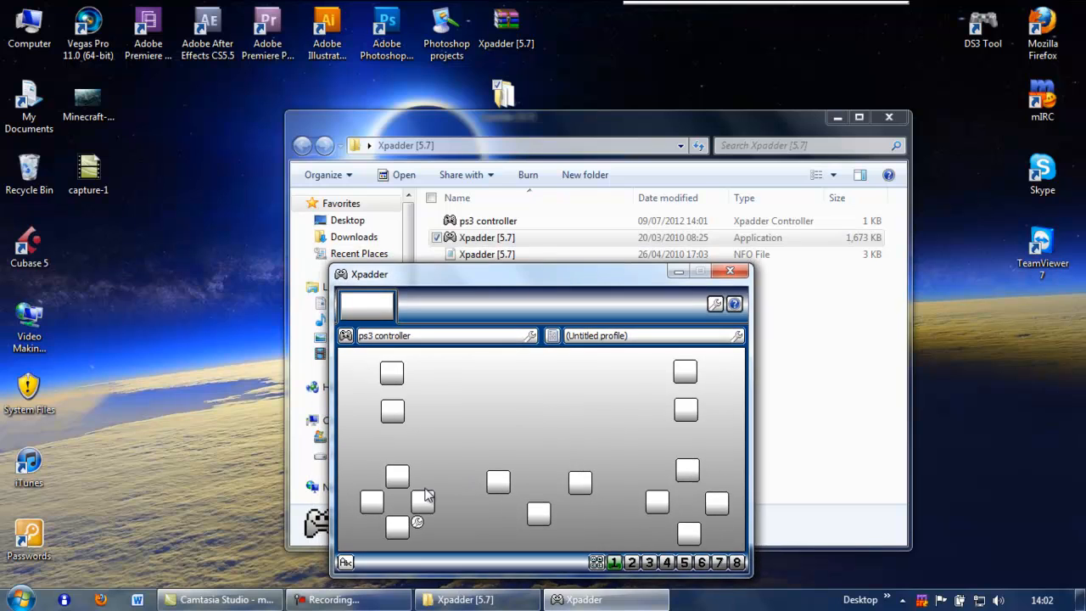
click(405, 482)
drag(559, 19, 552, 44)
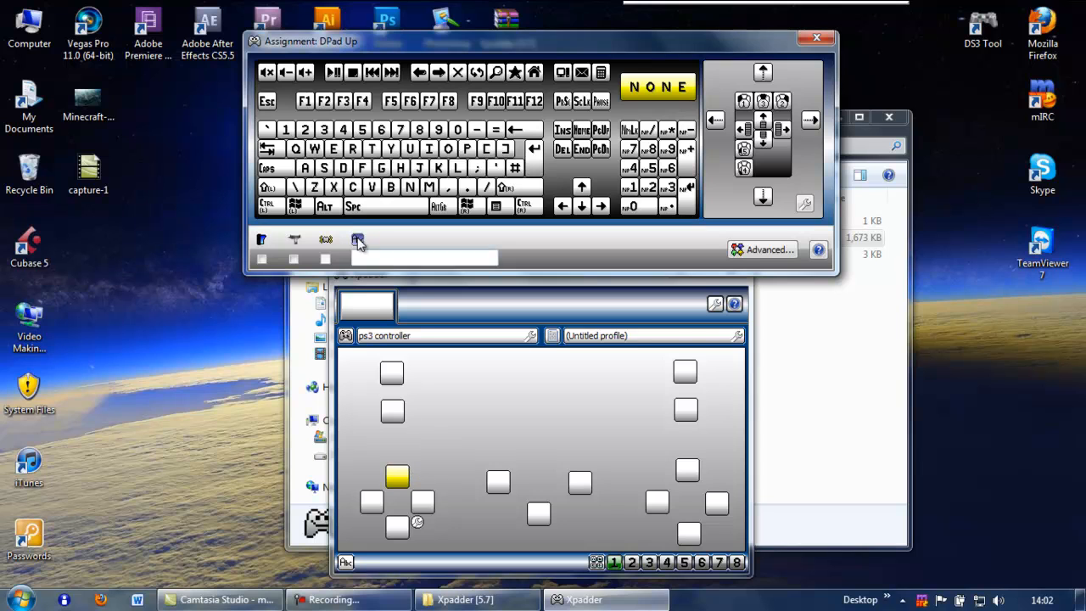
click(313, 150)
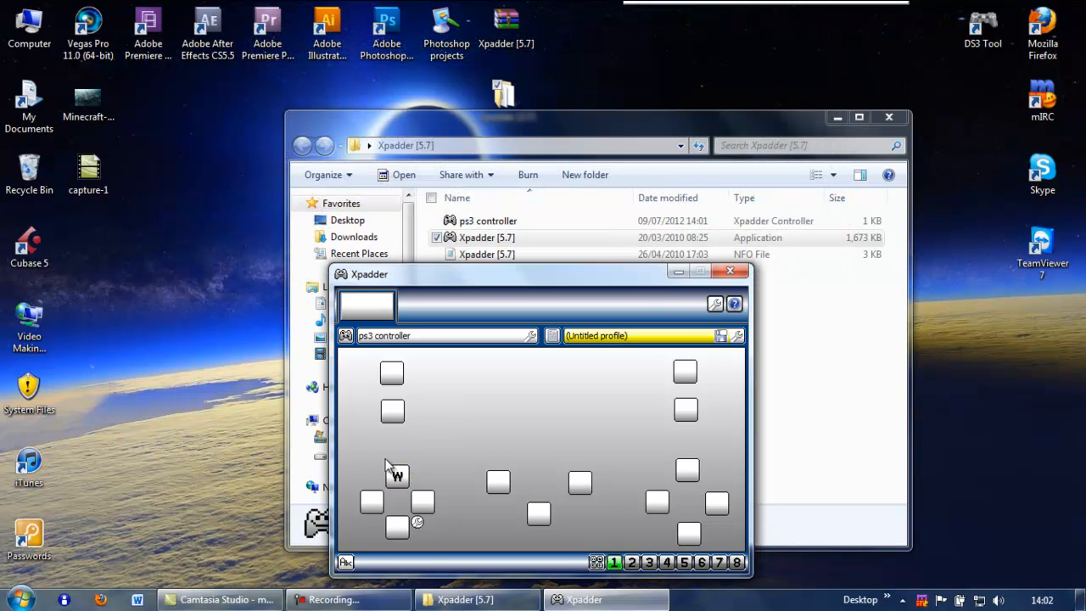
click(371, 502)
click(306, 167)
click(397, 526)
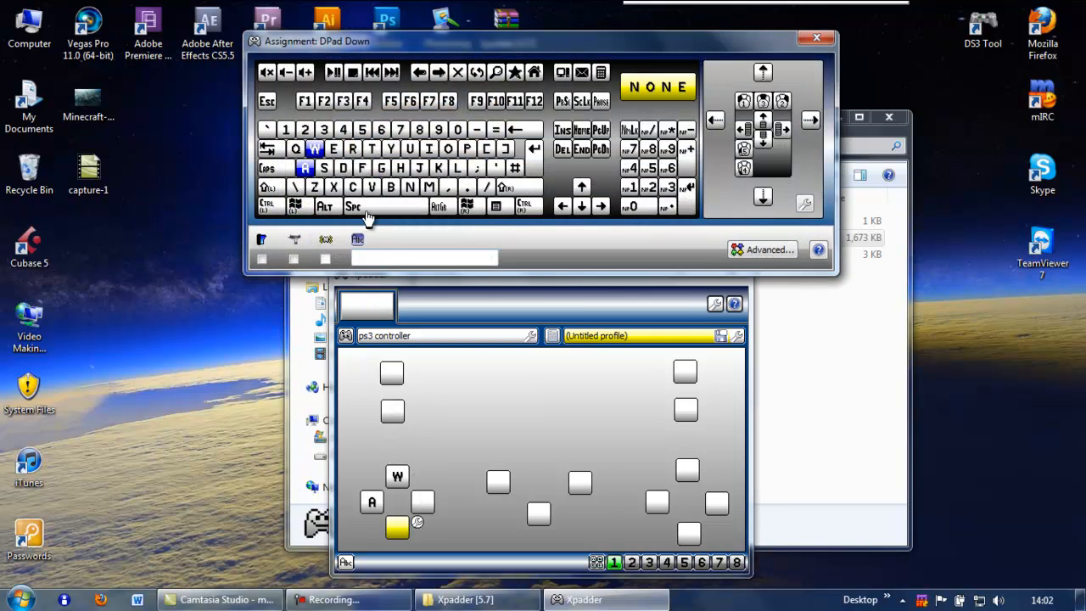
click(326, 168)
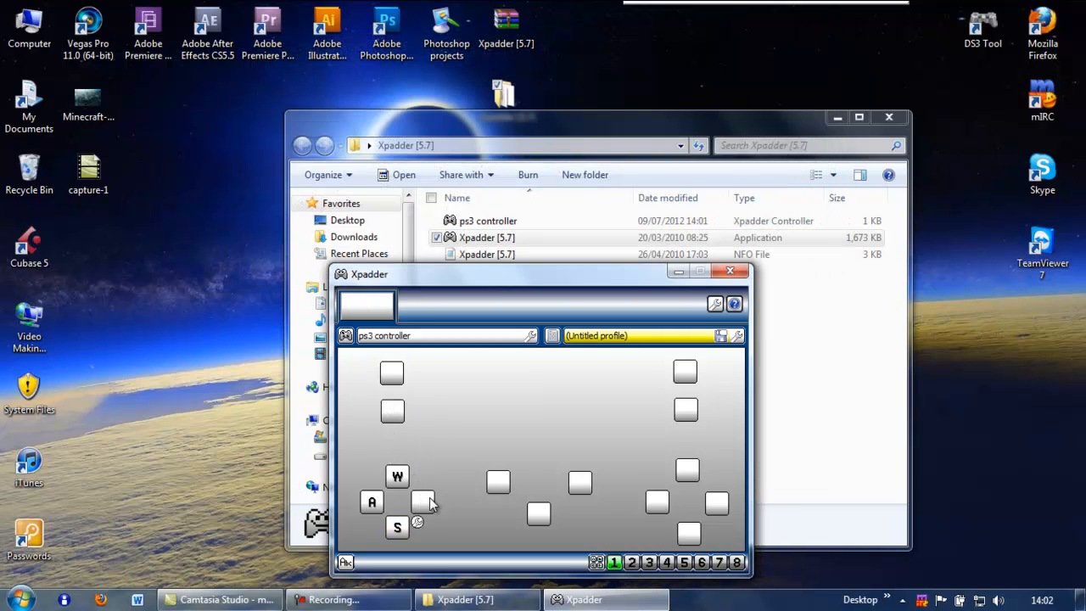
click(423, 500)
click(362, 167)
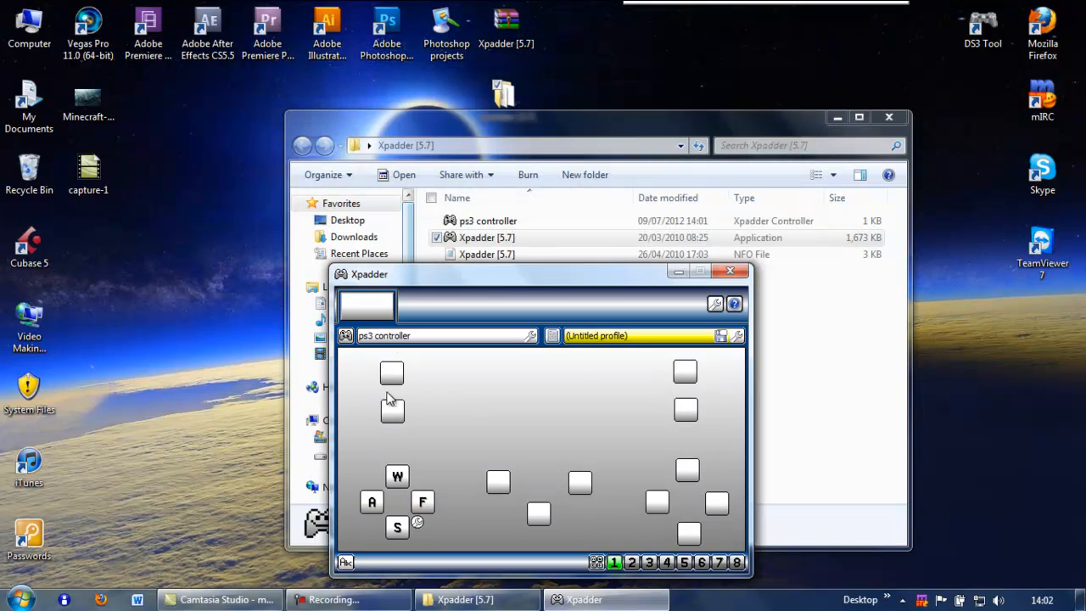
Reassign the DPad's Right direction to the D key.
click(423, 502)
click(351, 166)
Assign the left mouse button to Button 6 and the right mouse button to Button 5, the lower shoulder buttons.
click(696, 474)
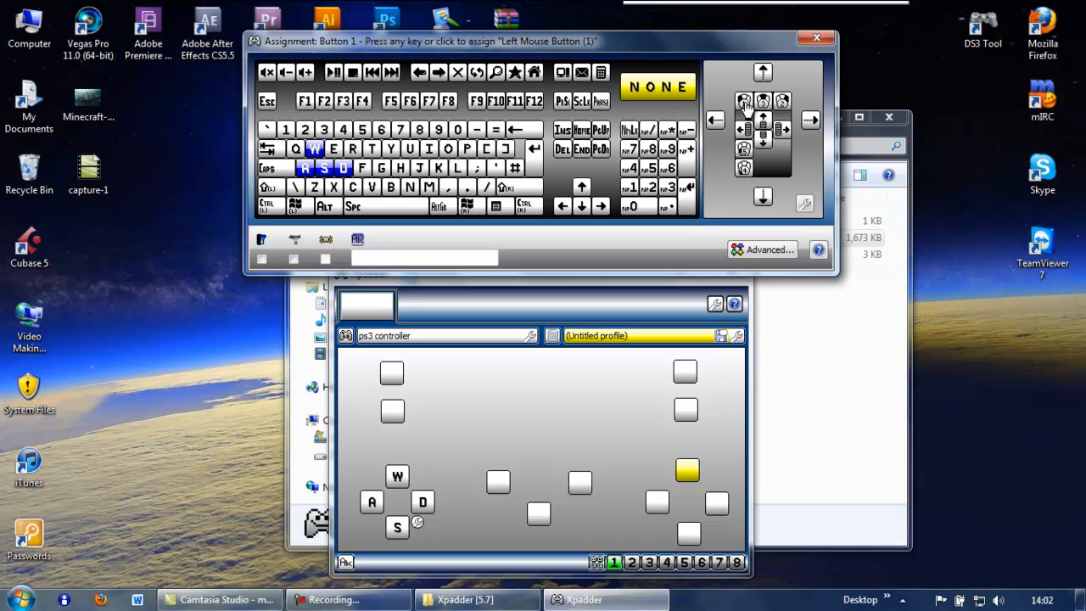
click(687, 414)
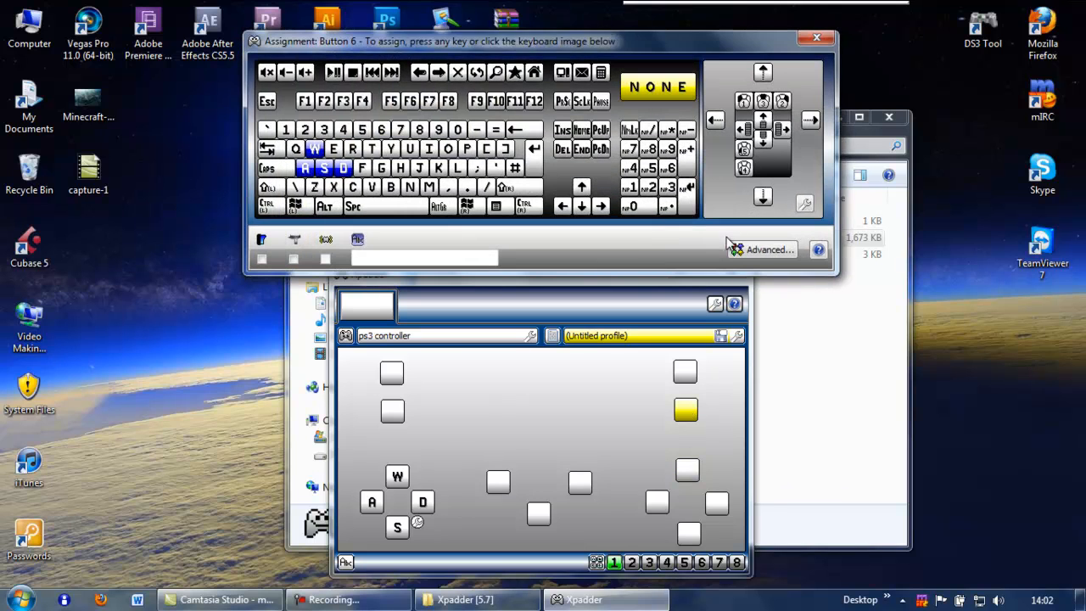
click(744, 102)
click(392, 412)
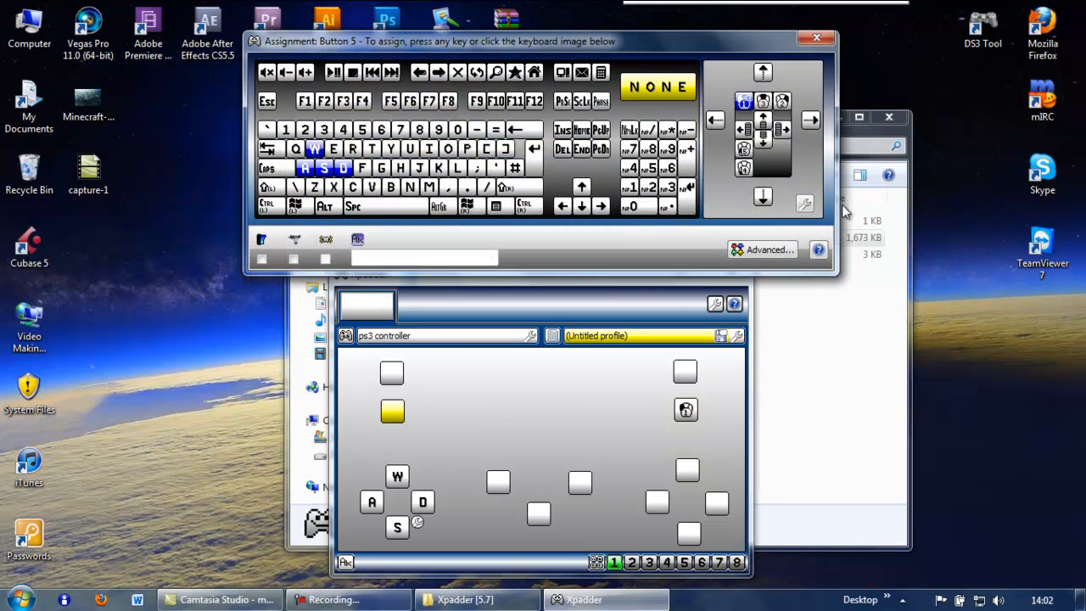
click(781, 101)
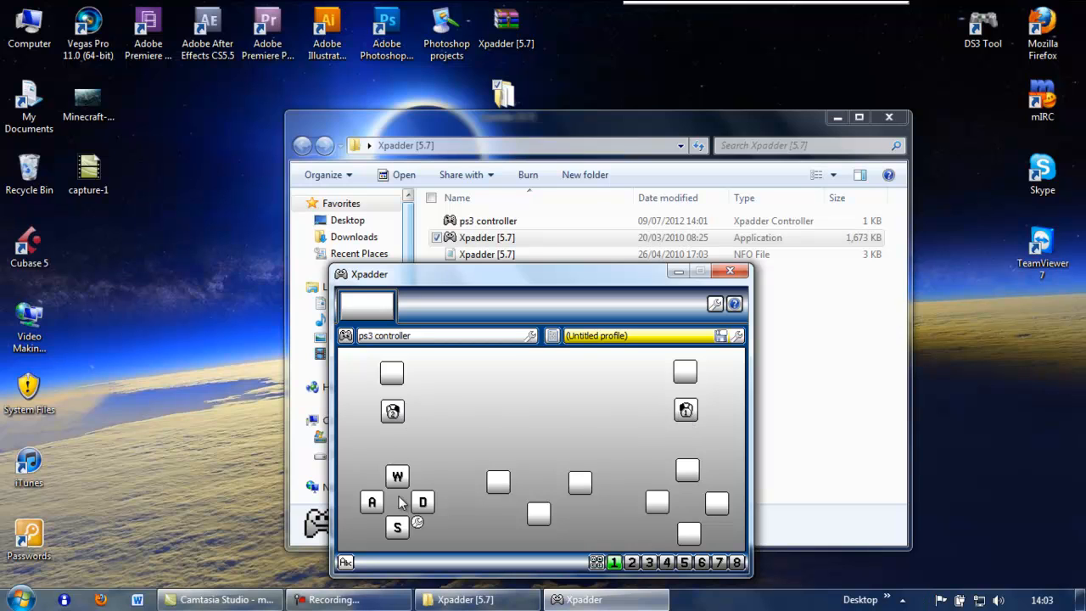
Assign keyboard keys to the four face buttons: K to the upper, N to the left, U to the right and P to the lower.
click(683, 474)
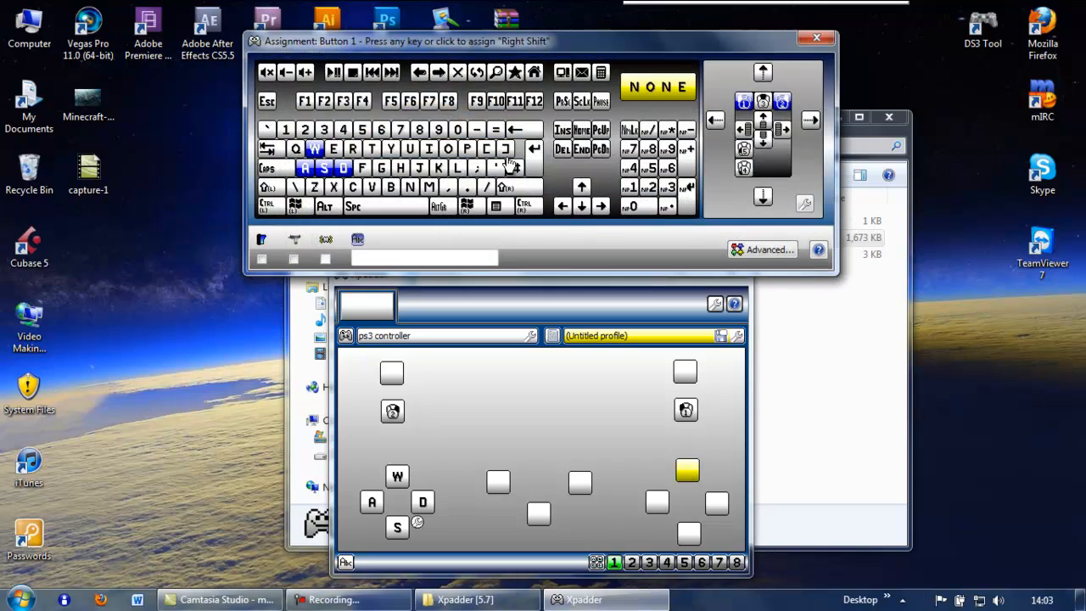
click(448, 177)
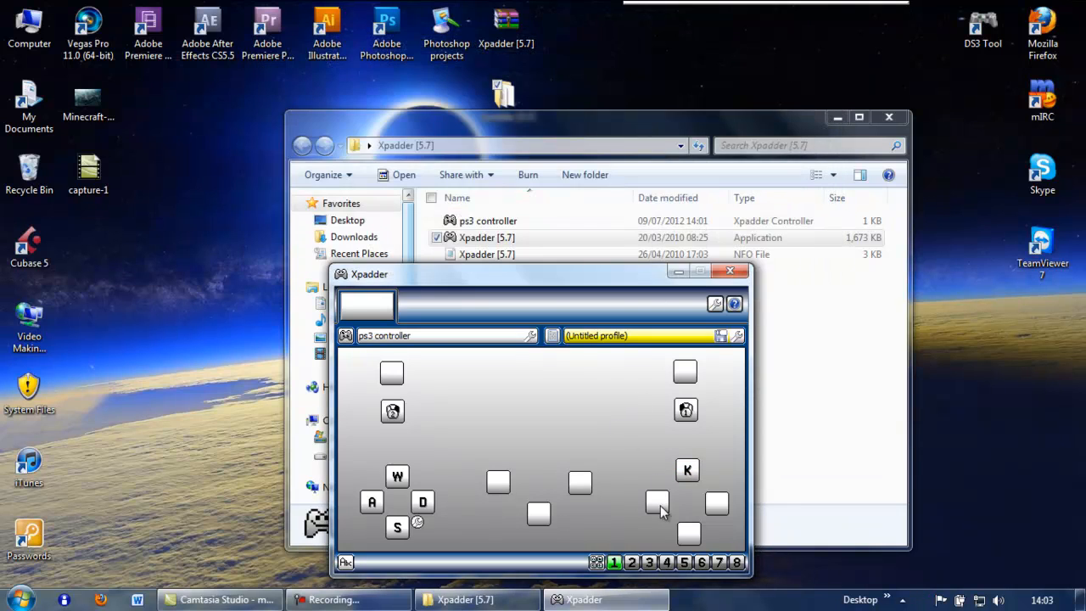
click(657, 502)
click(413, 186)
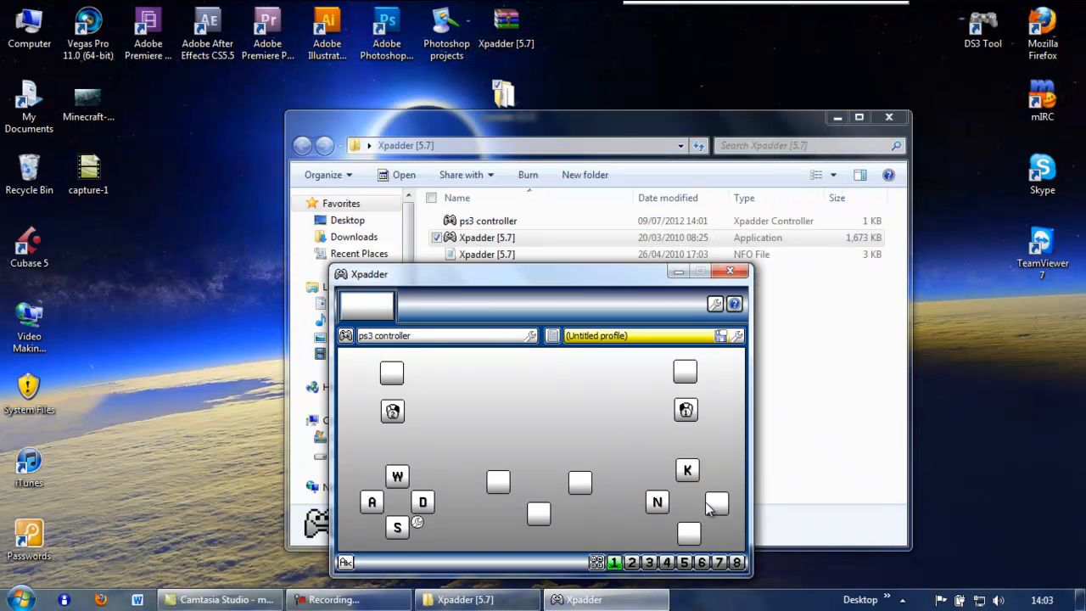
click(715, 503)
click(410, 148)
click(689, 532)
click(467, 149)
Assign P to Button 12 and change the lower face button, Button 3, to L.
click(579, 484)
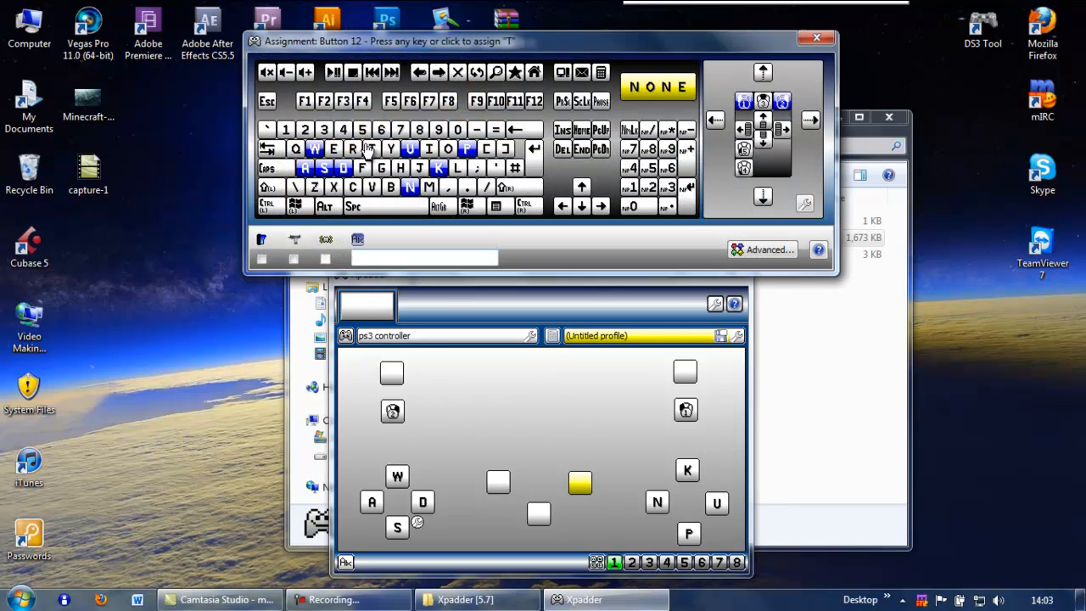
click(467, 149)
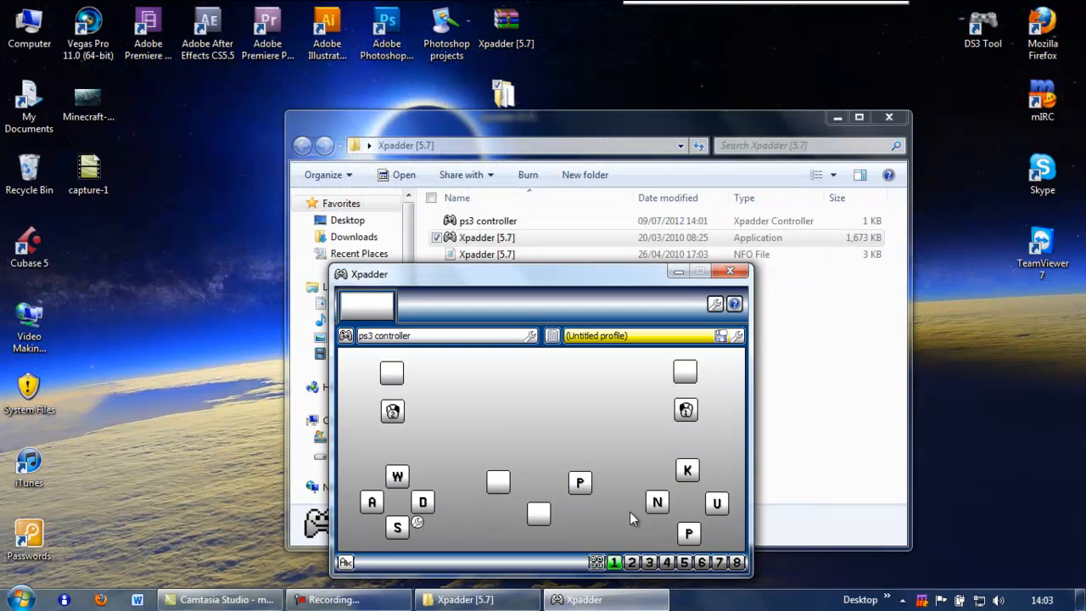
click(690, 535)
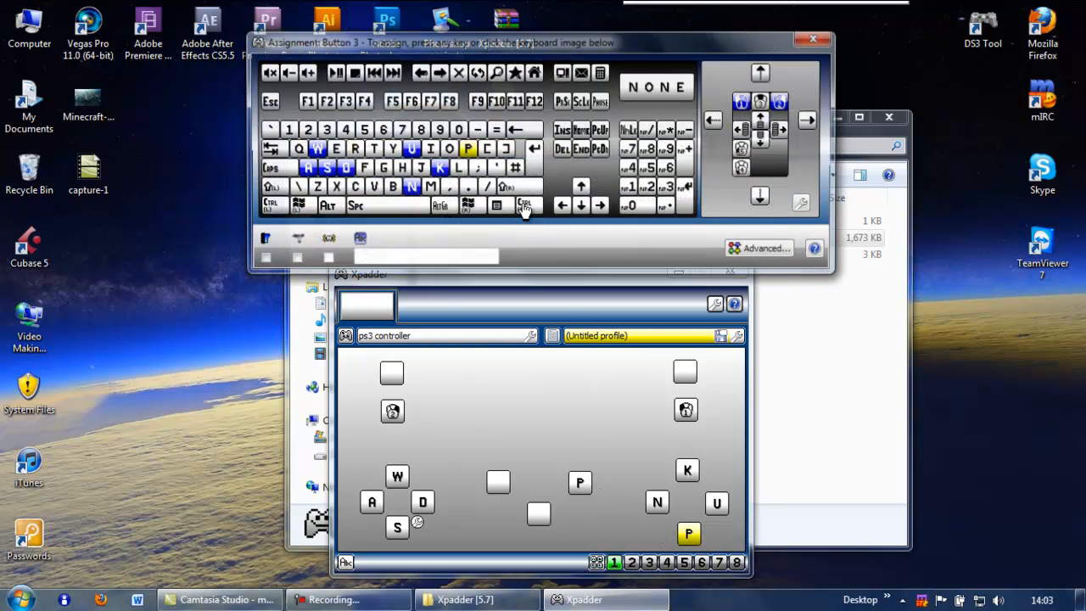
click(463, 168)
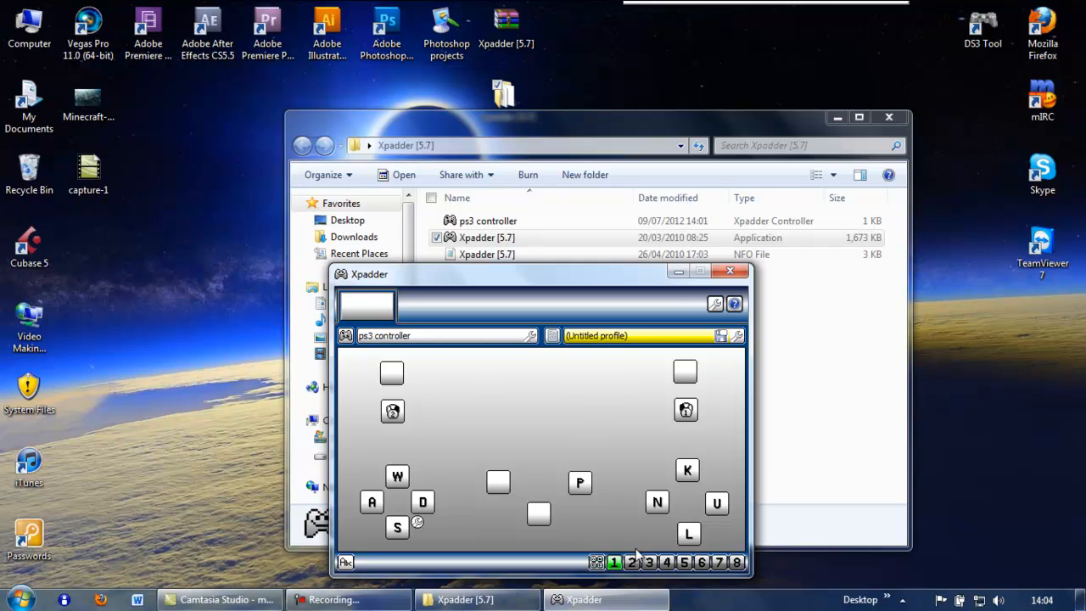
Save the profile as "call of duty" in the Xpadder [5.7] folder.
click(720, 336)
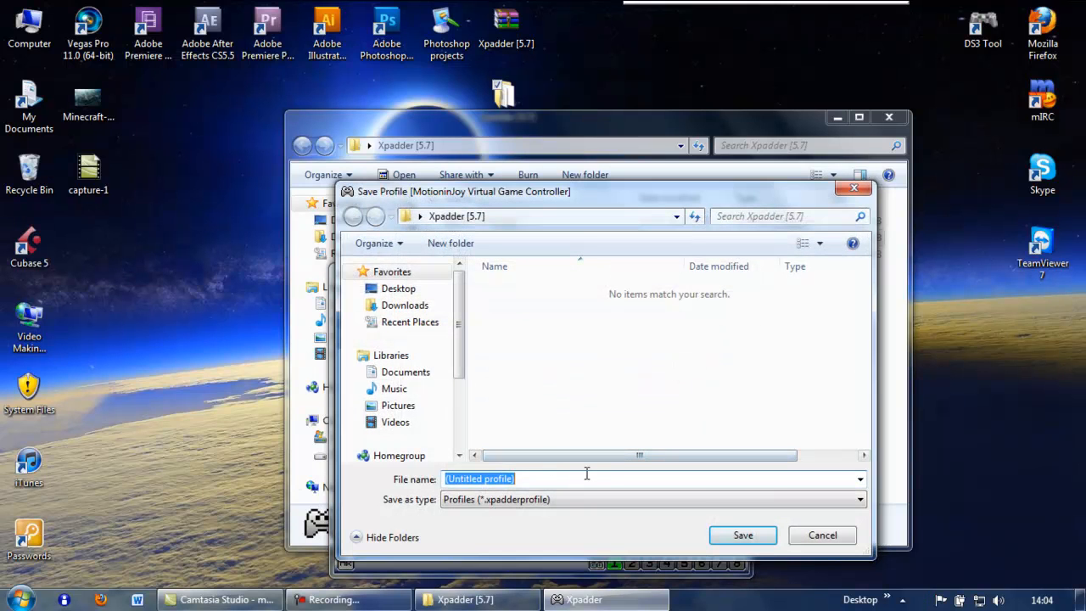
text(call o)
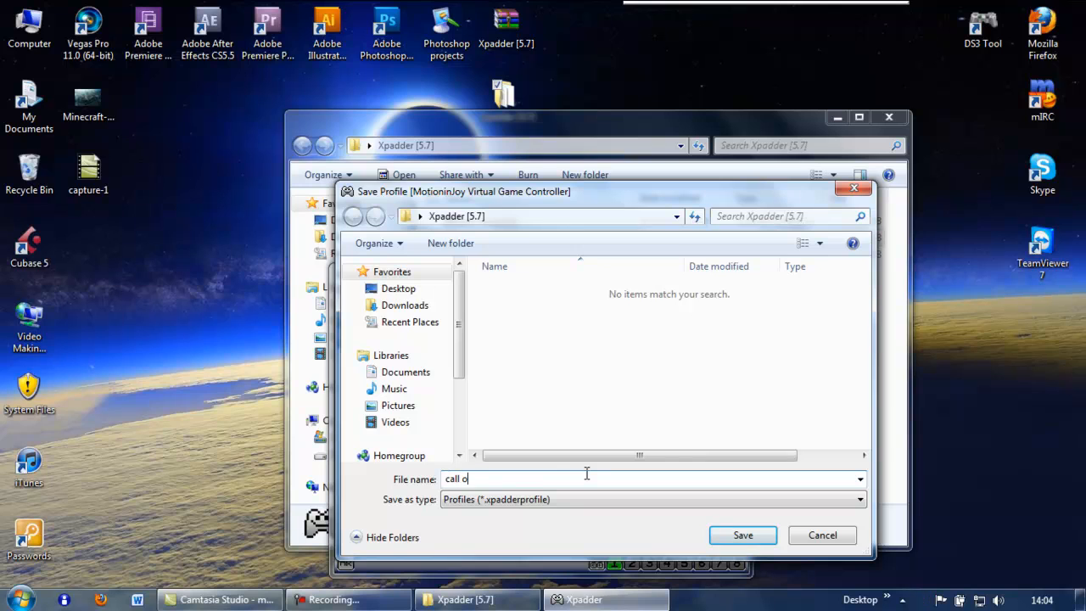
text(f duty)
click(741, 533)
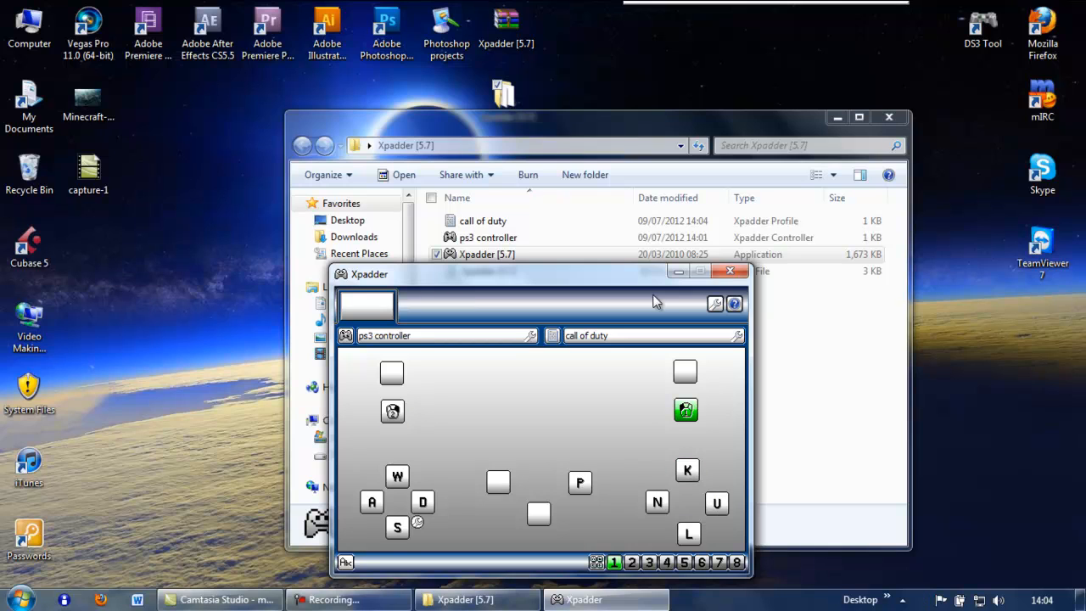
Close the Xpadder and folder windows and quit the Xpadder instance still running in the notification area.
click(729, 271)
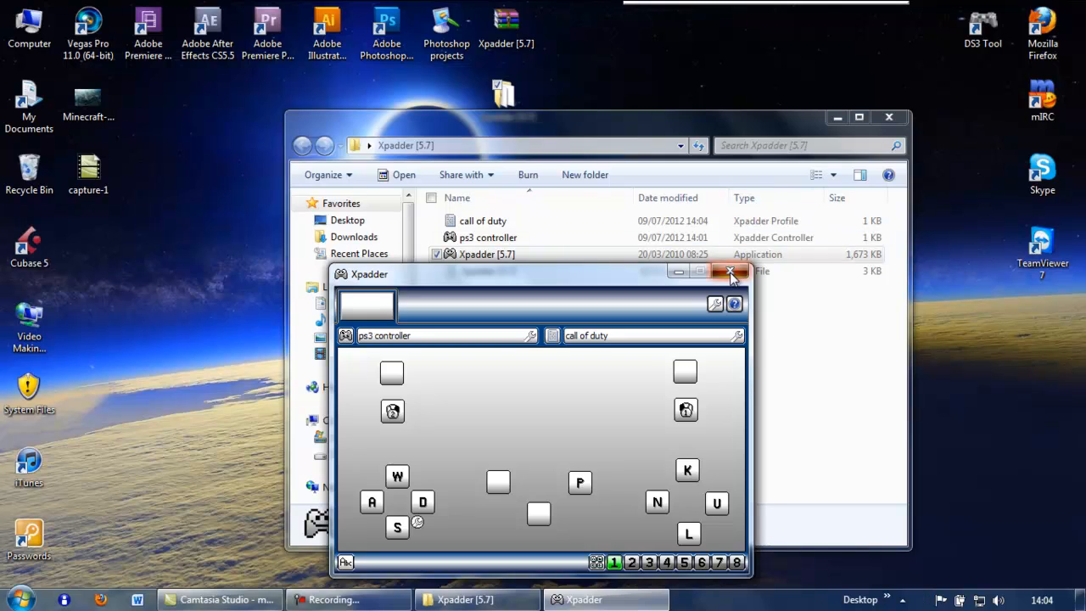
click(888, 118)
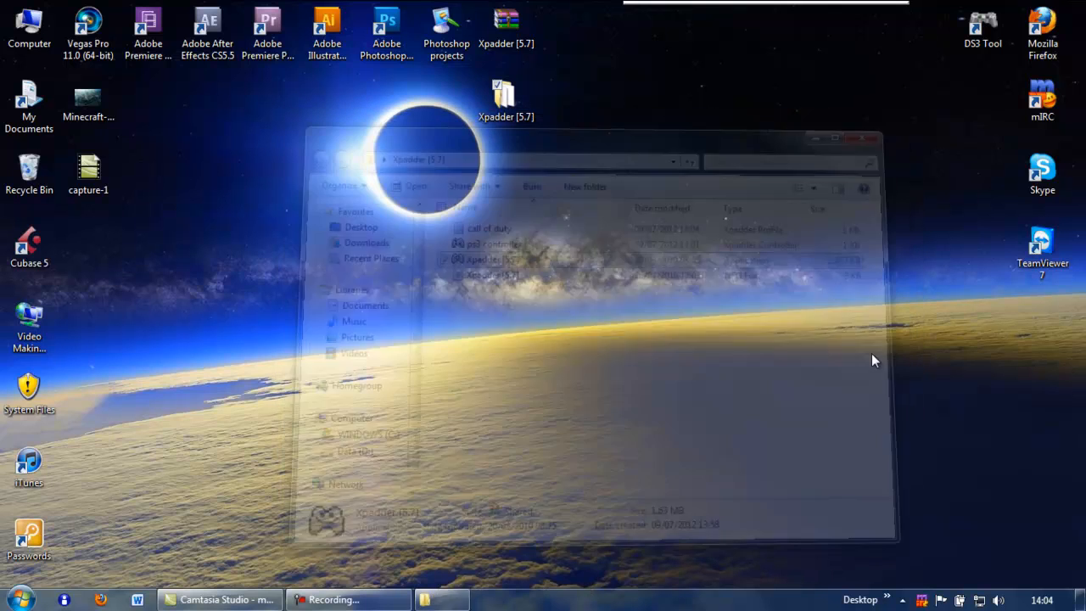
click(902, 600)
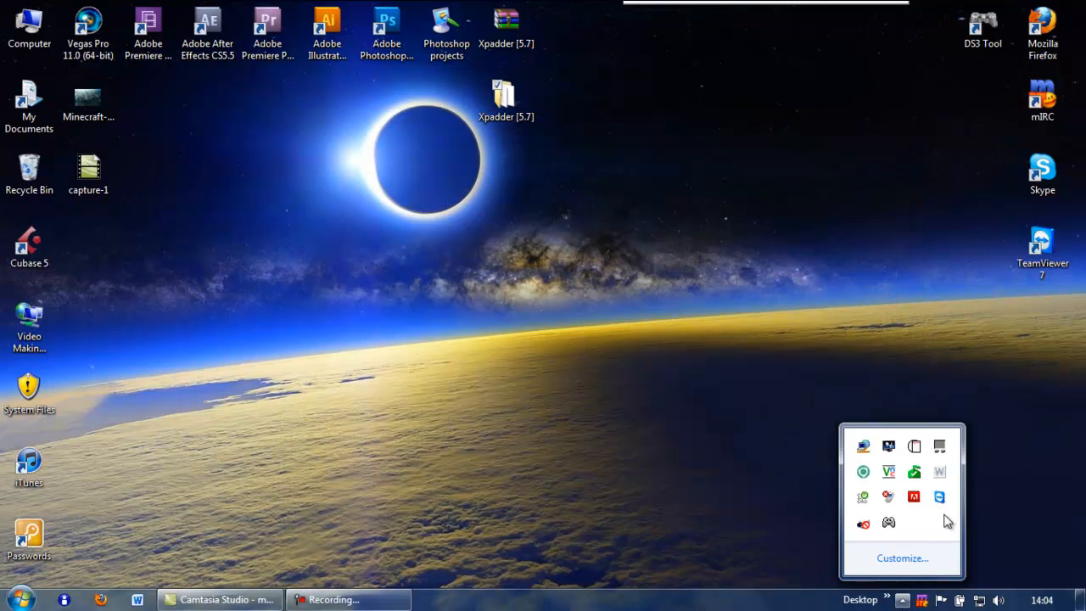
right_click(889, 524)
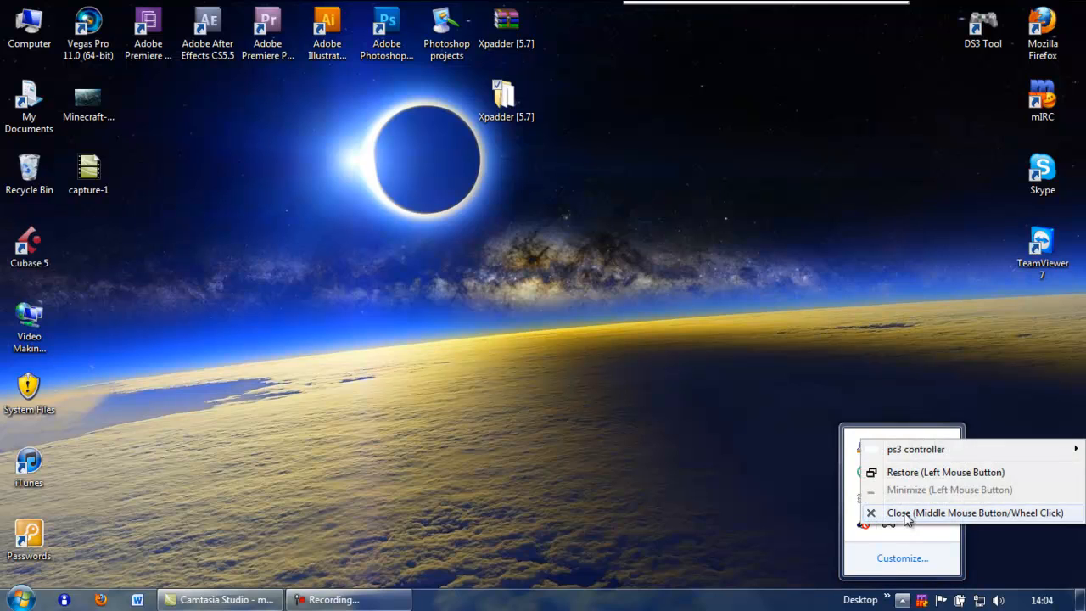
click(906, 514)
Reopen the Xpadder [5.7] folder from the desktop and launch the Xpadder application again.
drag(523, 112, 559, 92)
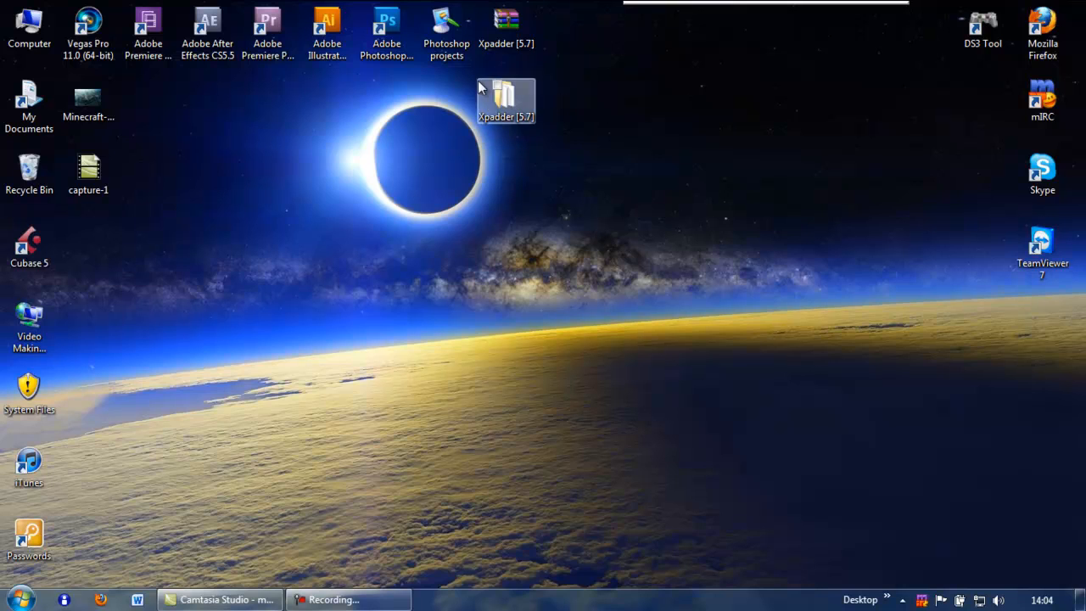
click(757, 222)
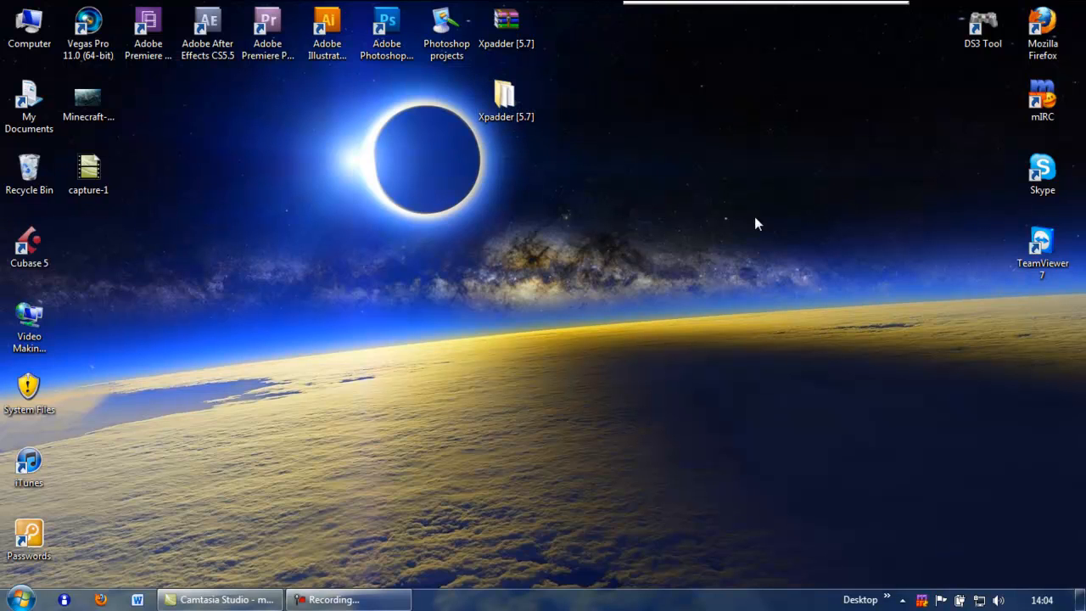
double_click(504, 98)
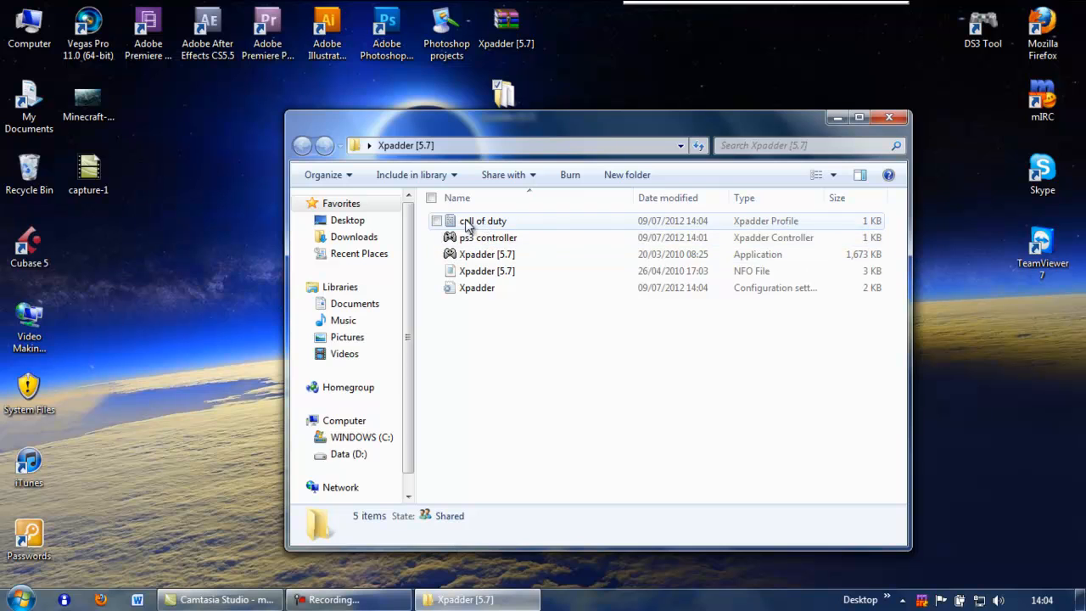
double_click(497, 255)
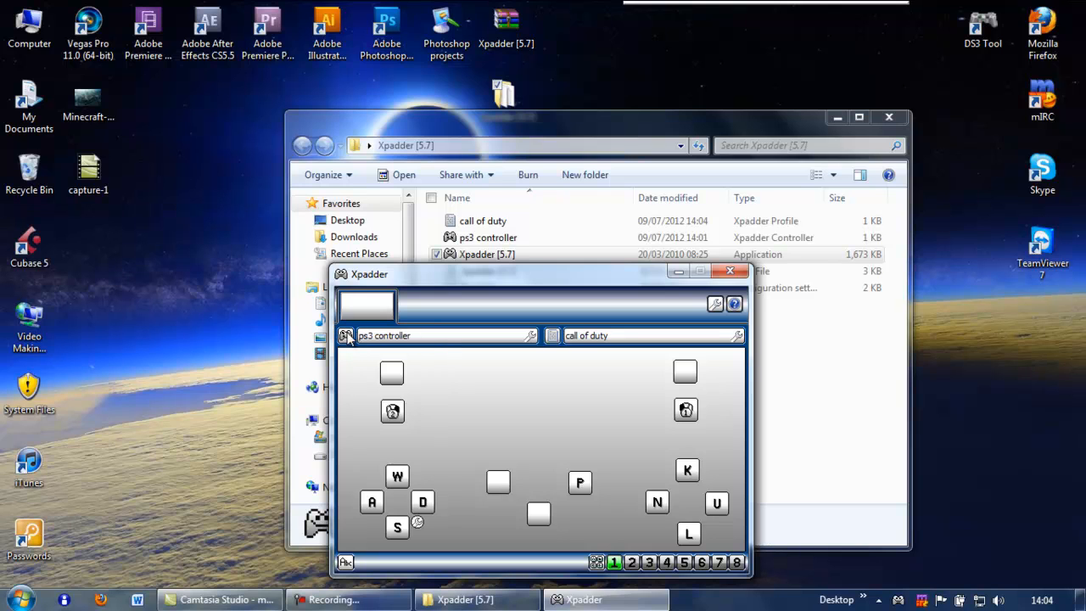
Load the saved "ps3 controller" layout from the full list of controller files.
click(346, 336)
click(386, 374)
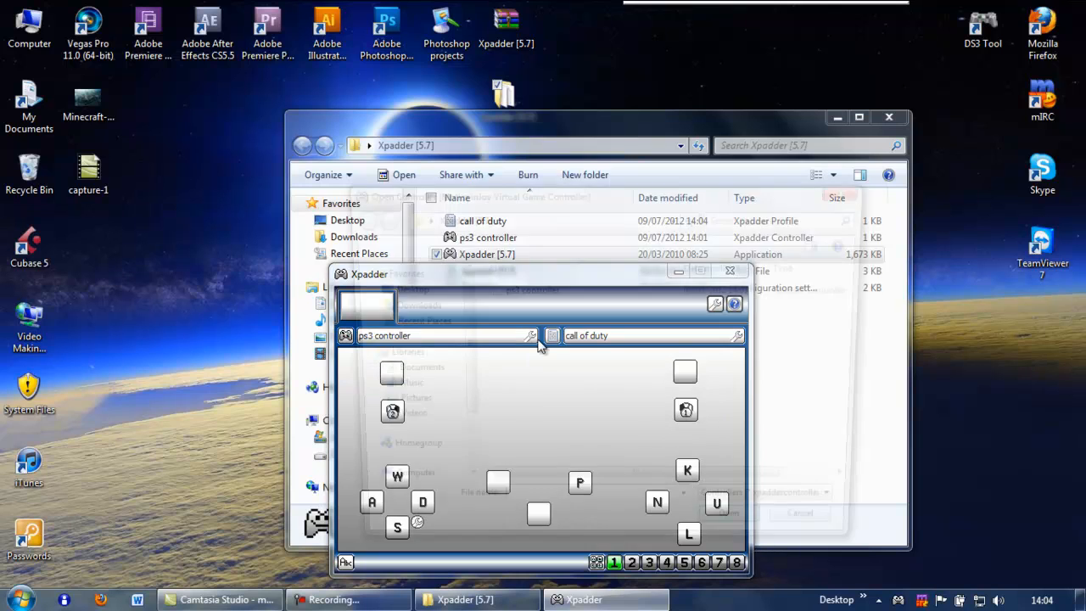
click(543, 291)
click(736, 535)
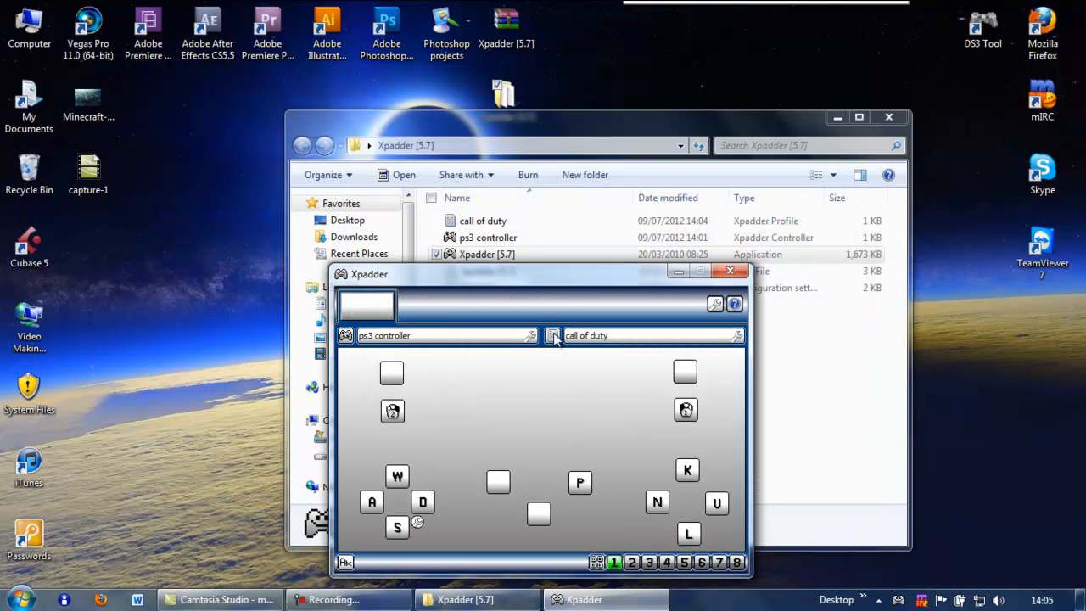
Load the saved "call of duty" profile from the full list of profile files.
click(552, 336)
click(585, 371)
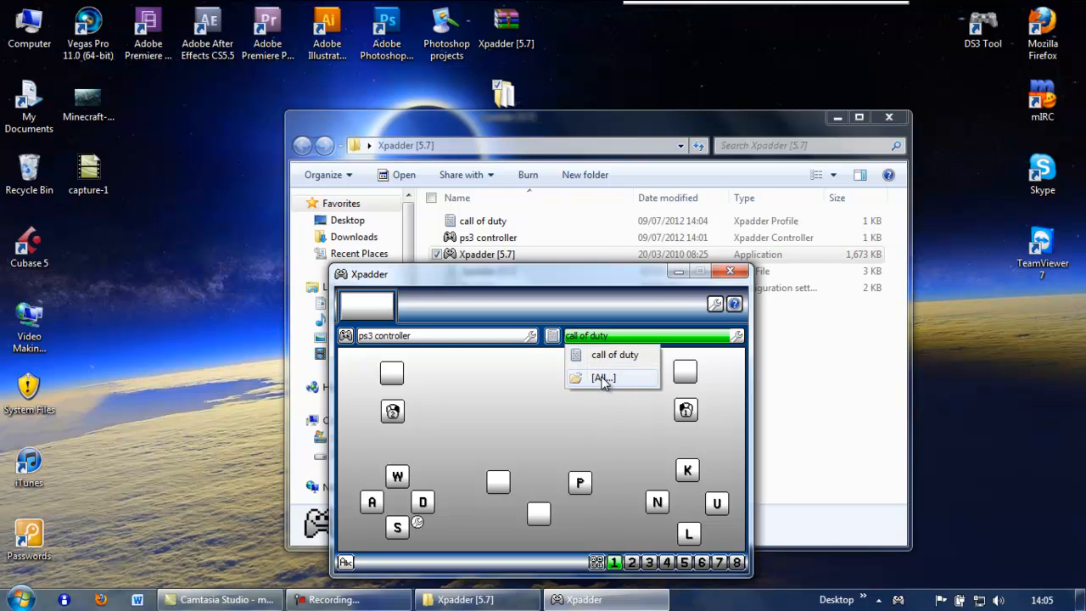
click(602, 378)
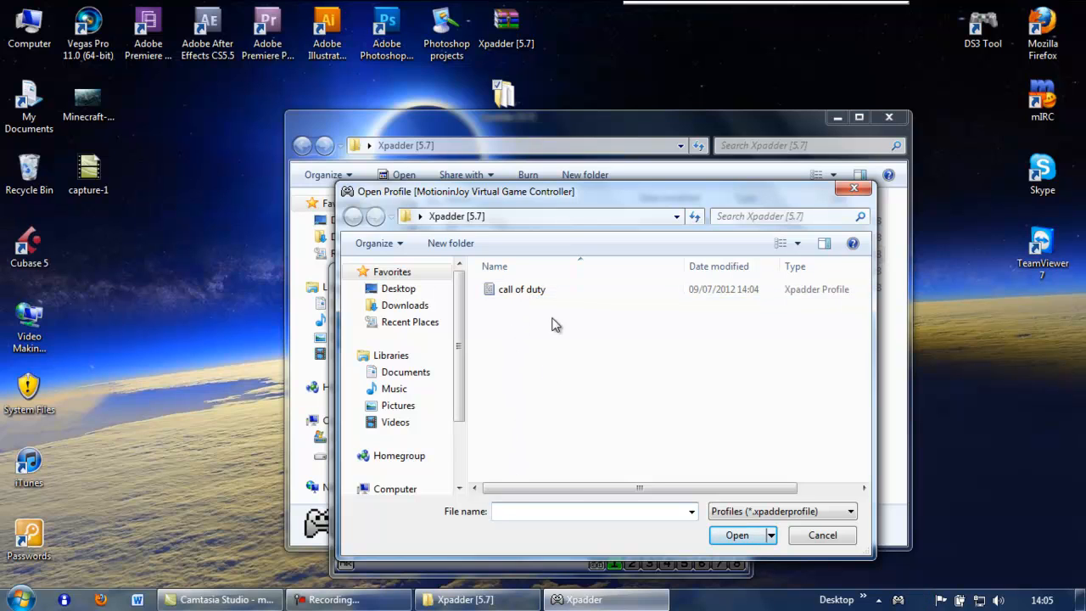
click(524, 291)
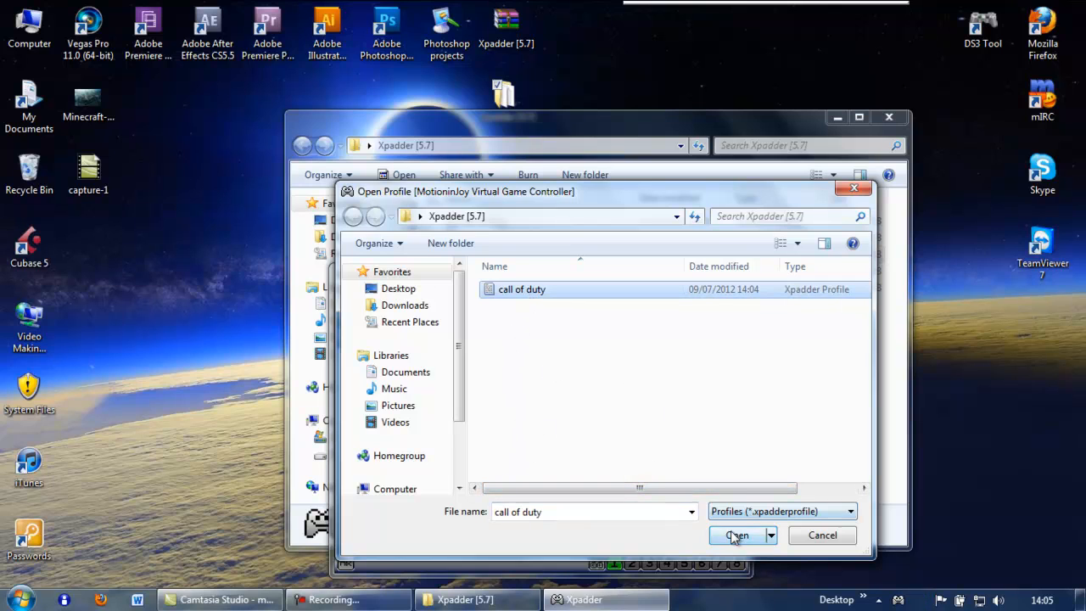
click(735, 536)
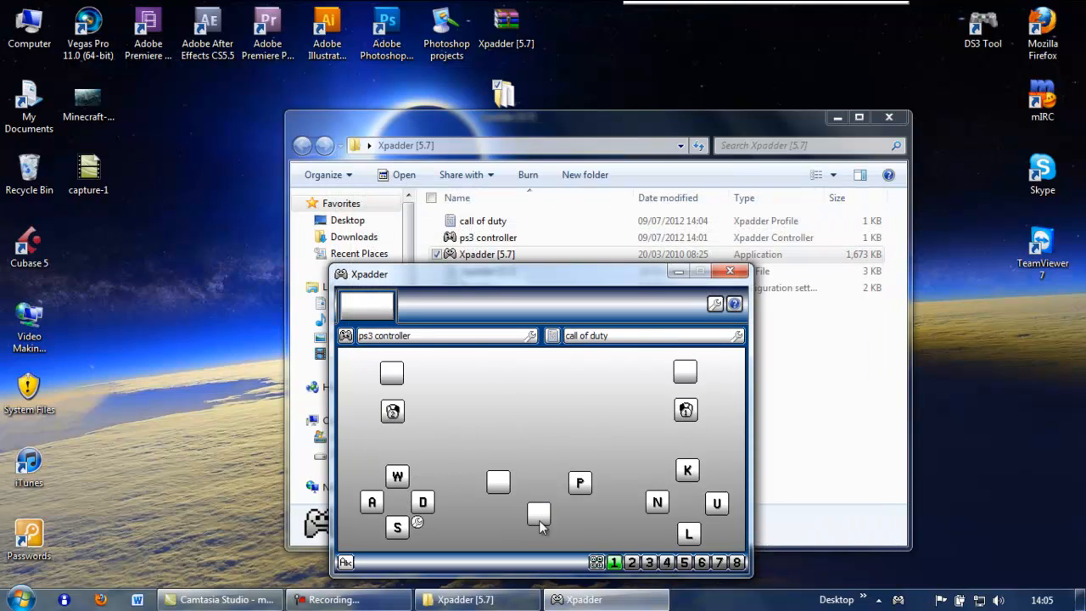
Open Notepad and position its unmaximized window above the Xpadder button layout.
click(22, 599)
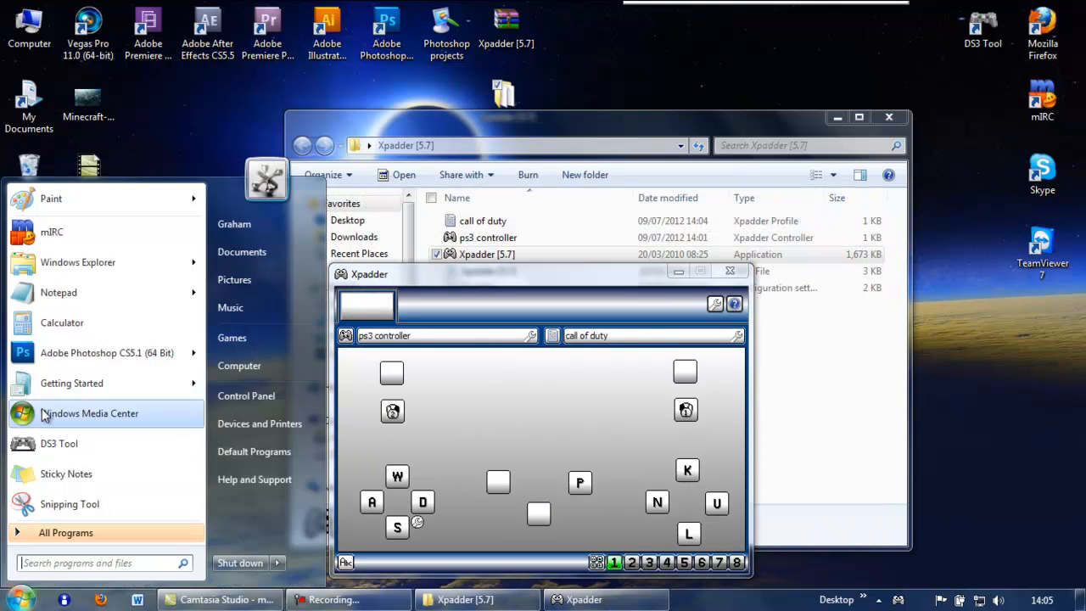
click(73, 293)
drag(540, 127, 556, 2)
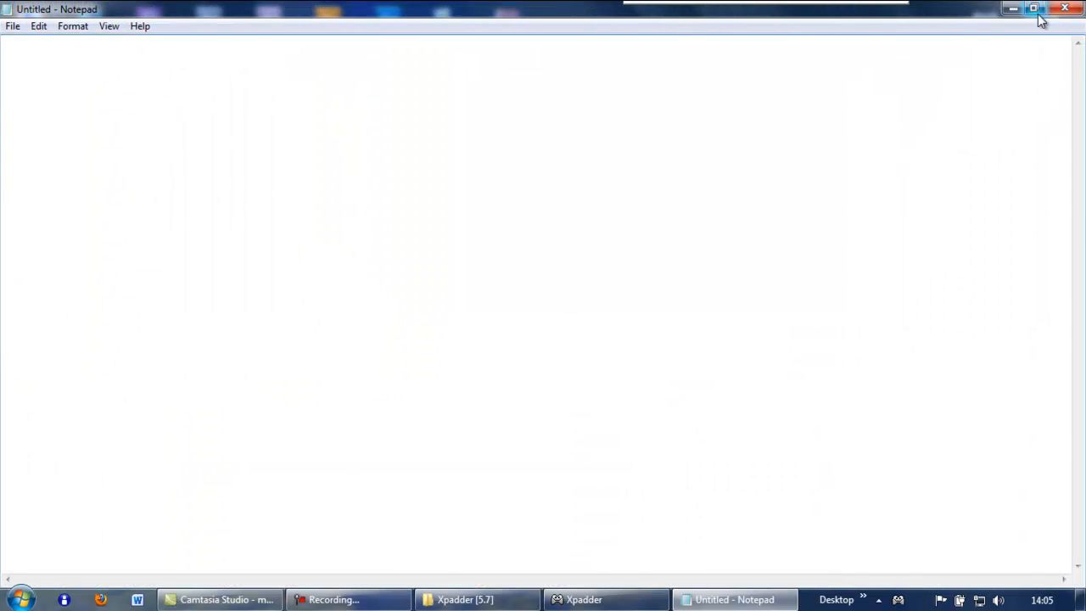
click(1035, 10)
drag(495, 114, 473, 13)
Test the key mapping by entering W, A, S, D, N, K, U and L in Notepad with the controller's DPad and face buttons.
text(wa)
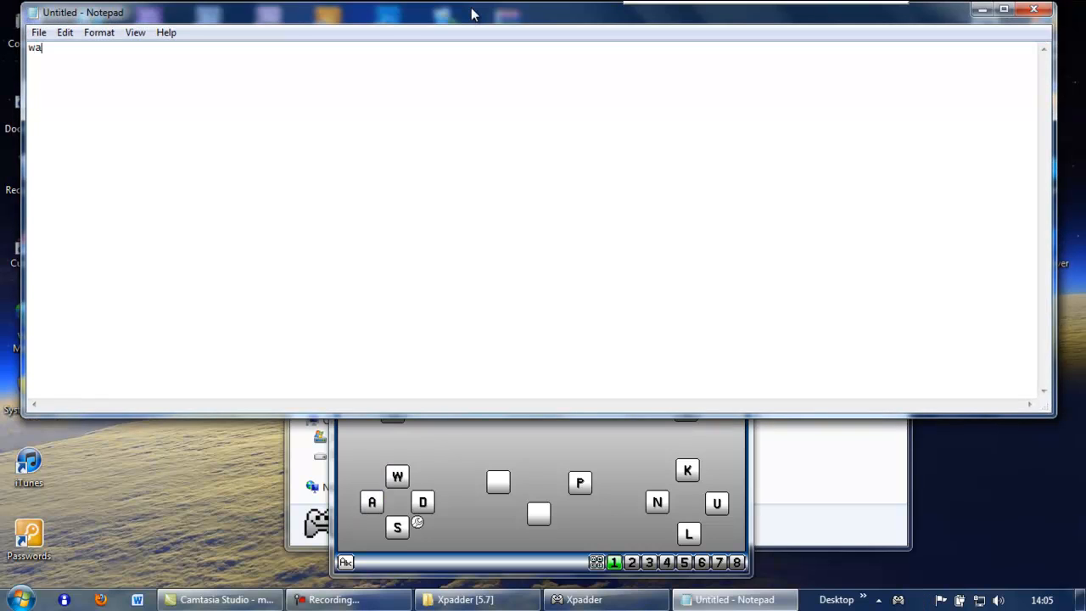
text(dsawdsawdsawdaw)
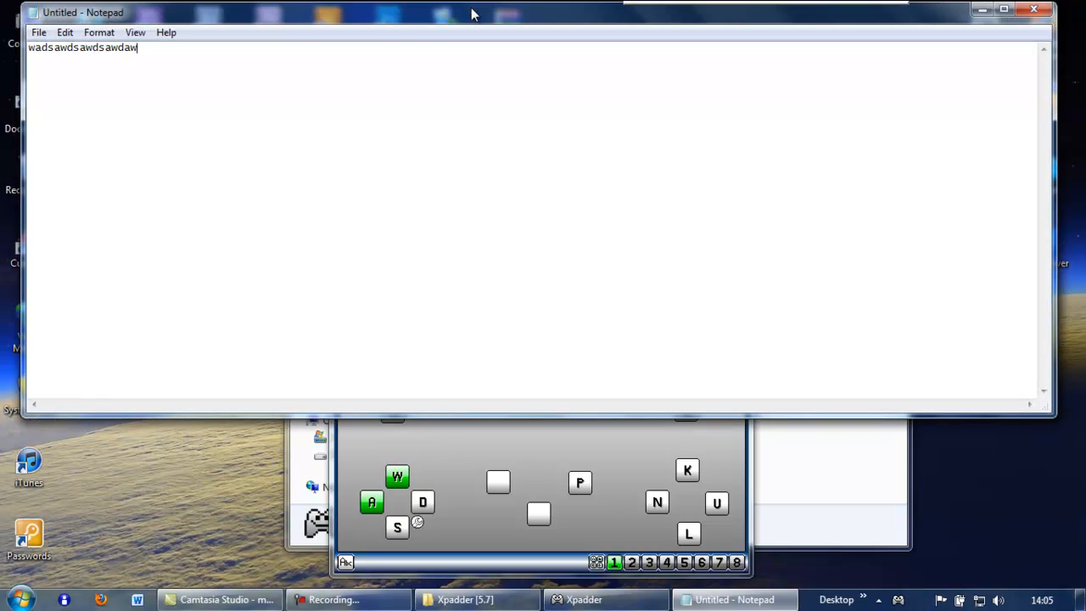
text(dnkulnnkk)
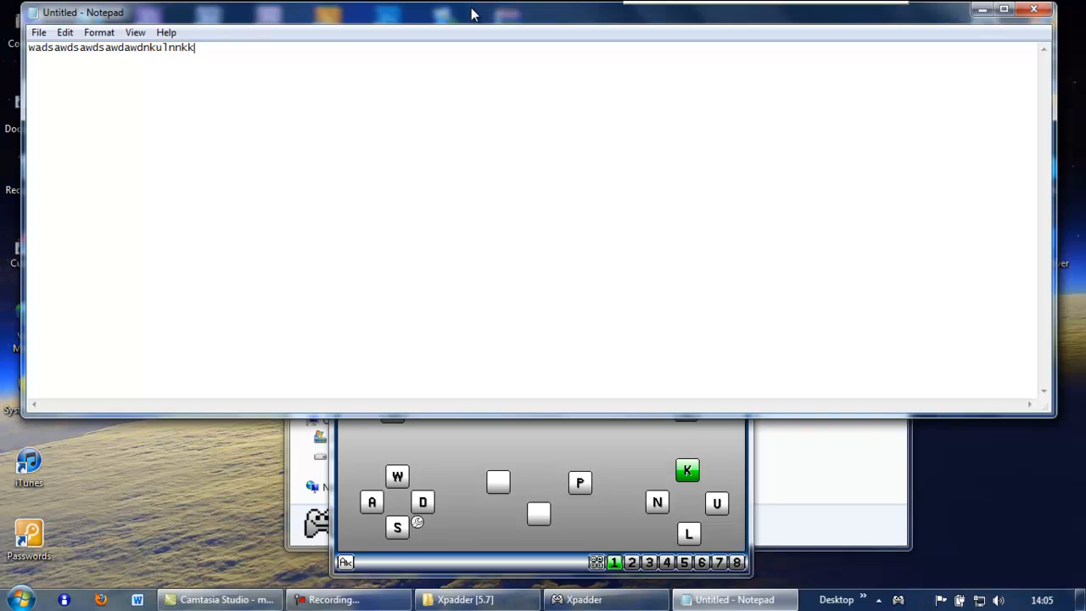
text(kkkkkkkkkllll)
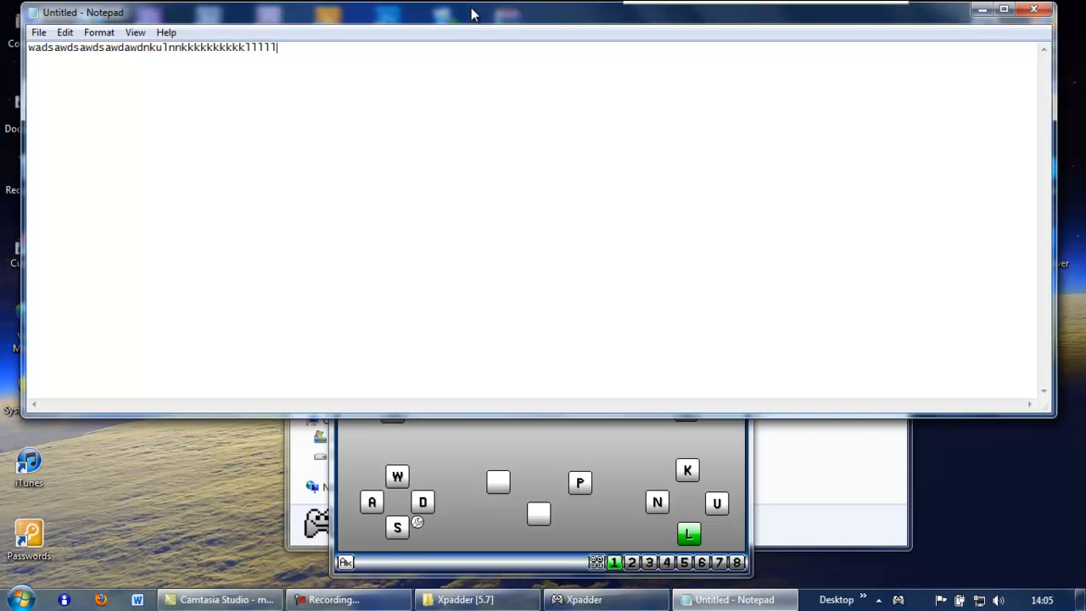
text(nnnnuuuuuuudd)
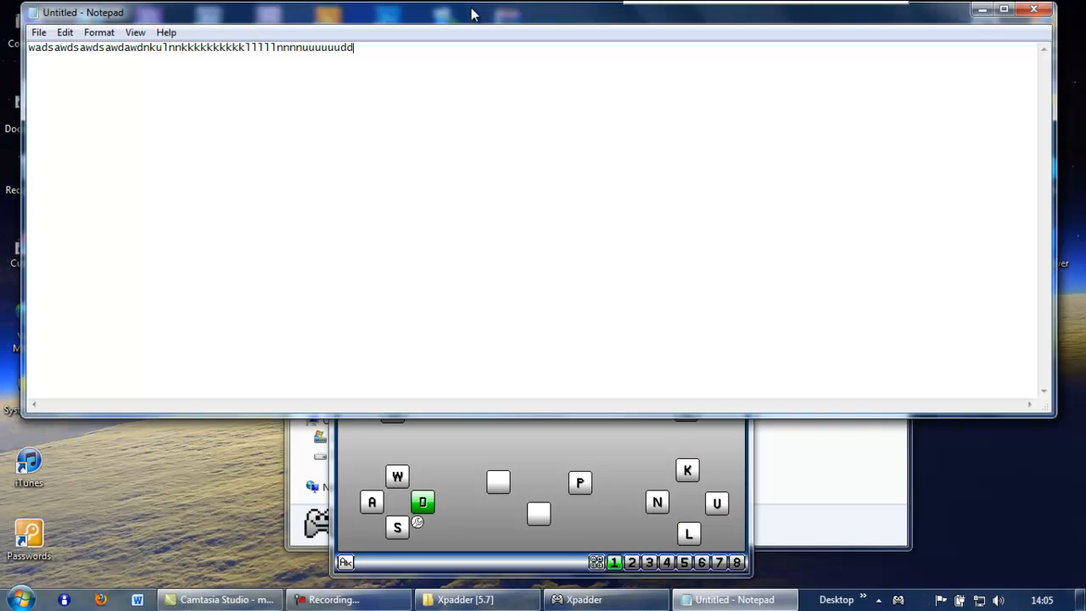
Test the controller's D, W, S, A and P mappings in Notepad, and close Notepad without saving the text.
text(dddwwwsaswwpppppppppppppppppppppppppppppppppppppppp)
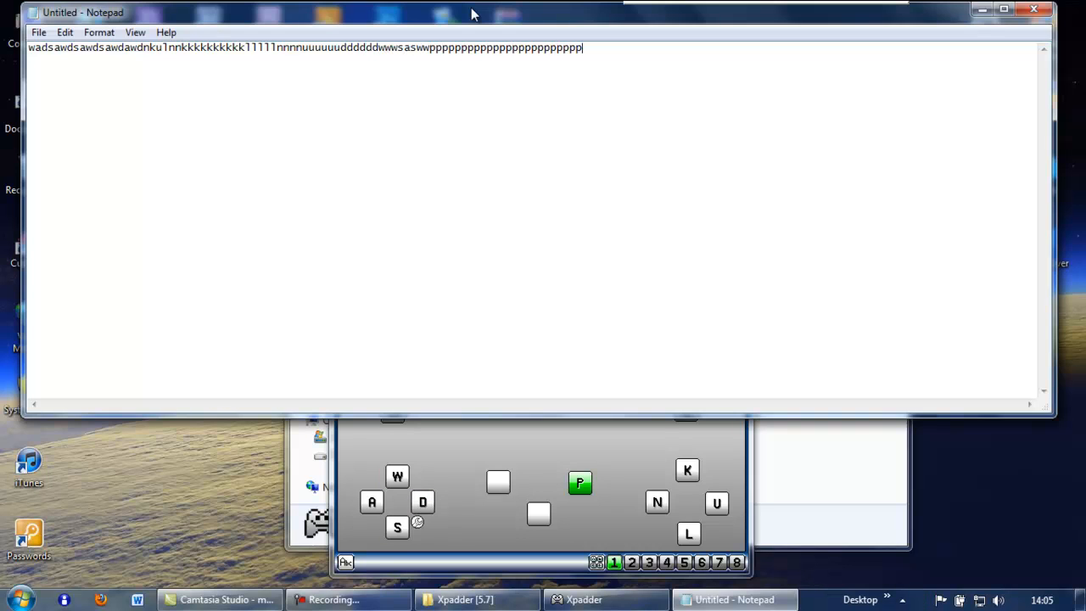
click(1034, 9)
click(560, 307)
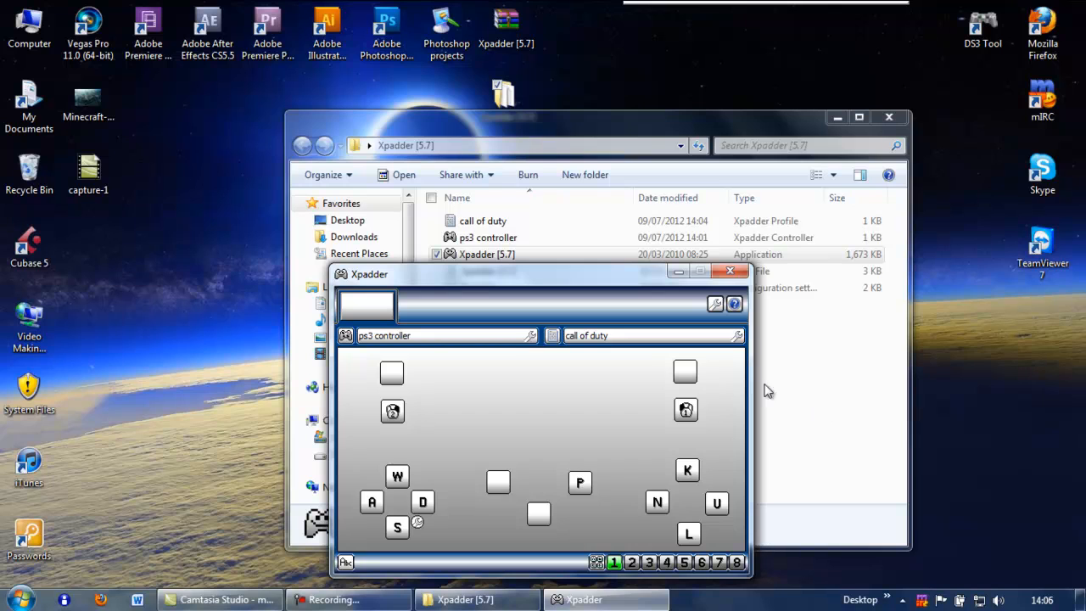
Open the settings of the "ps3 controller" layout and enable its first analog stick, Stick 1.
click(345, 336)
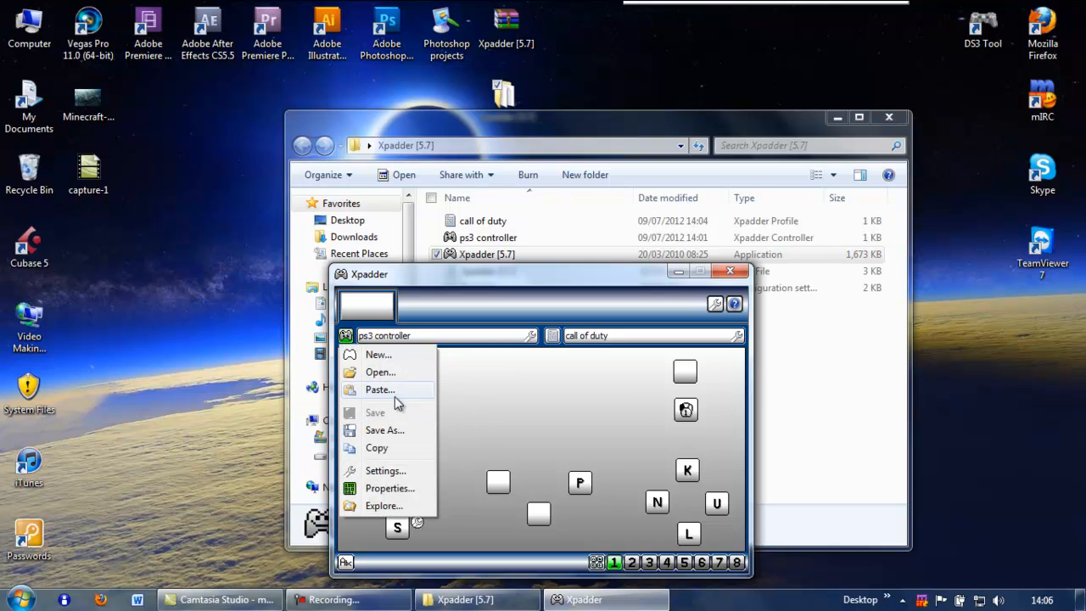
click(473, 383)
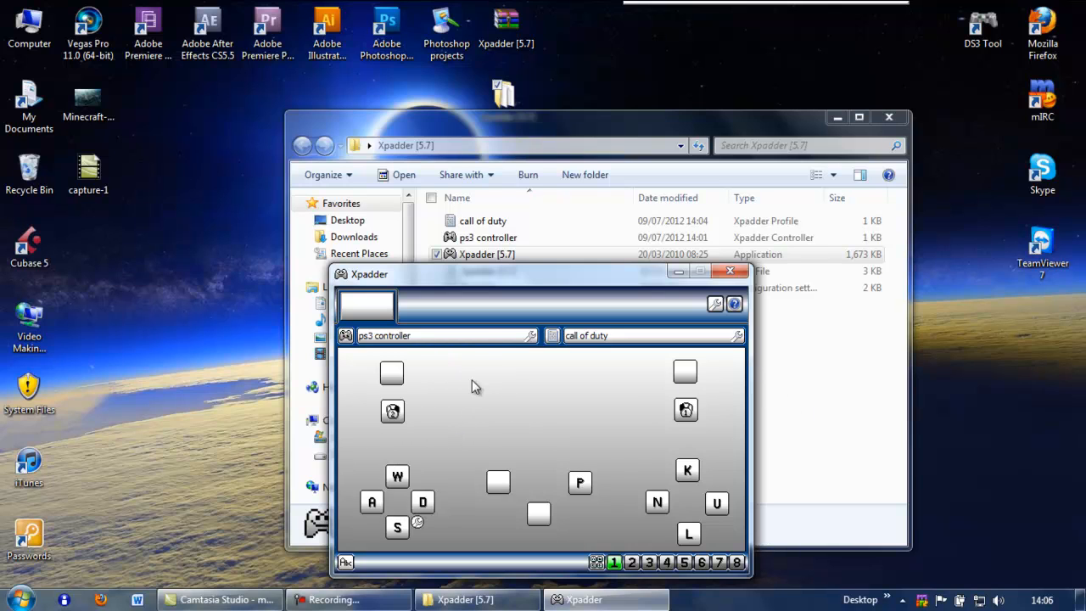
click(346, 338)
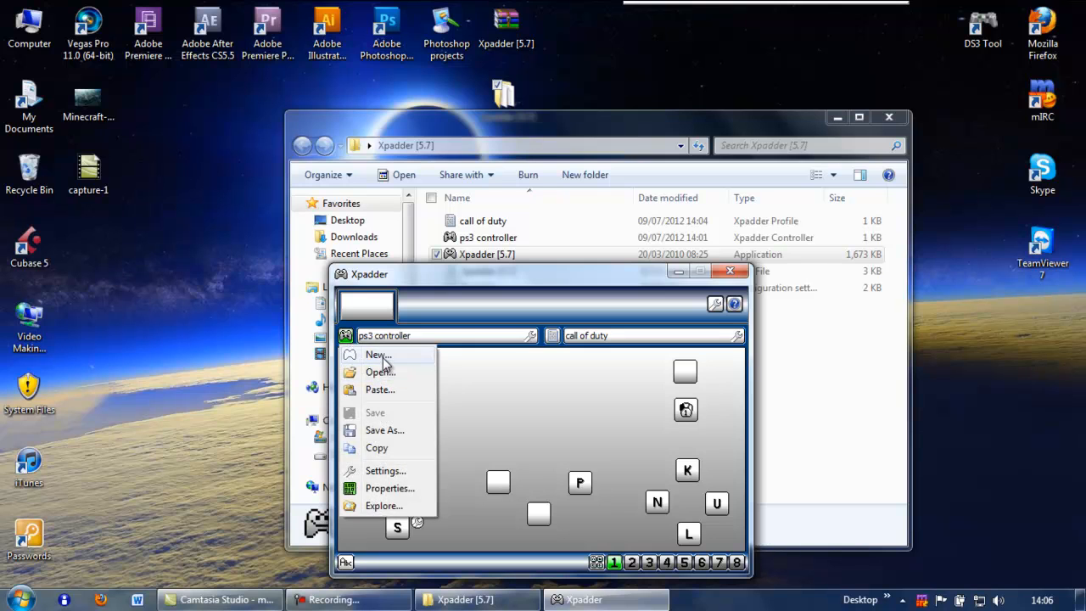
click(392, 471)
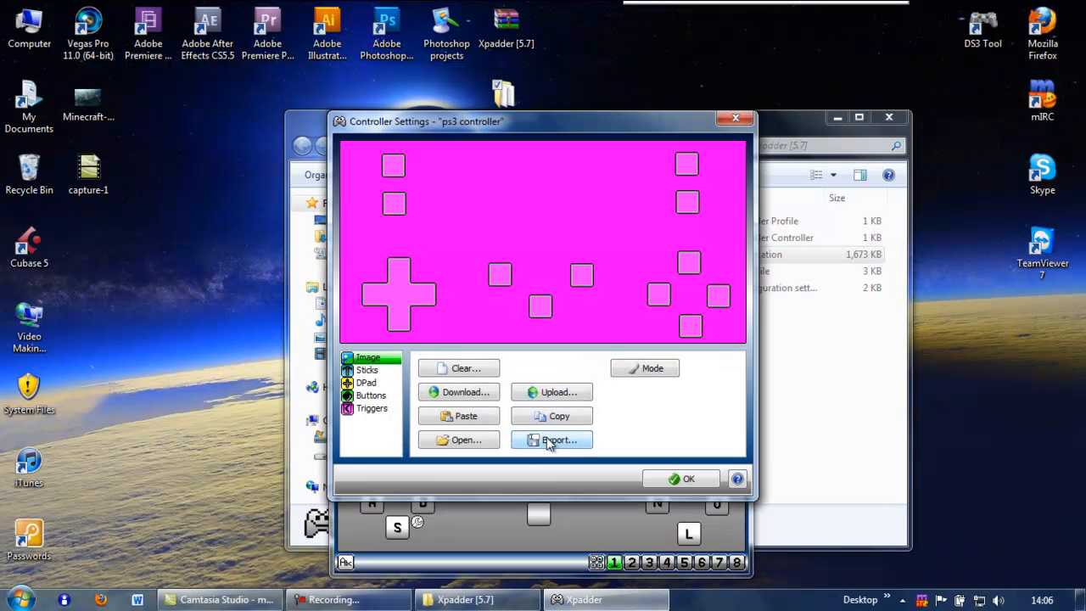
click(373, 371)
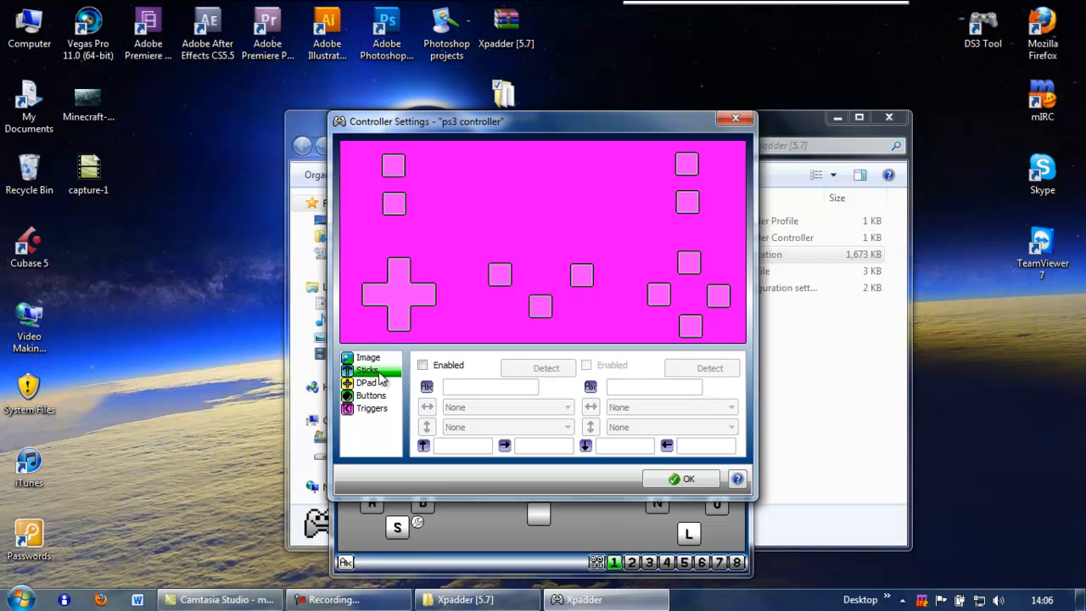
click(422, 365)
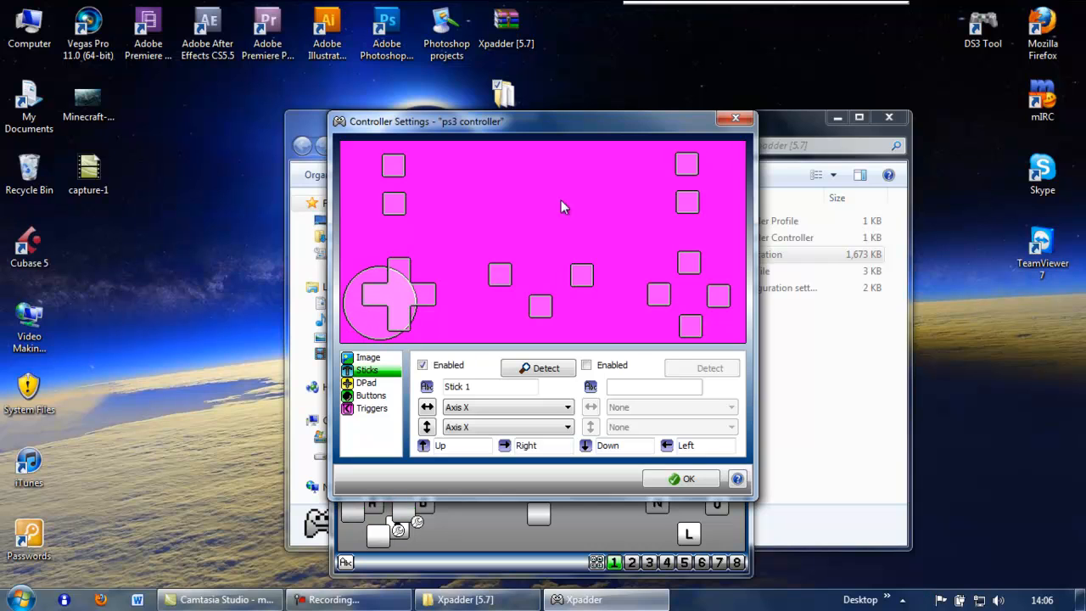
Rearrange the layout: raise the three middle buttons, shift the DPad slightly up and left, and place Stick 1 beside it.
drag(500, 270, 472, 211)
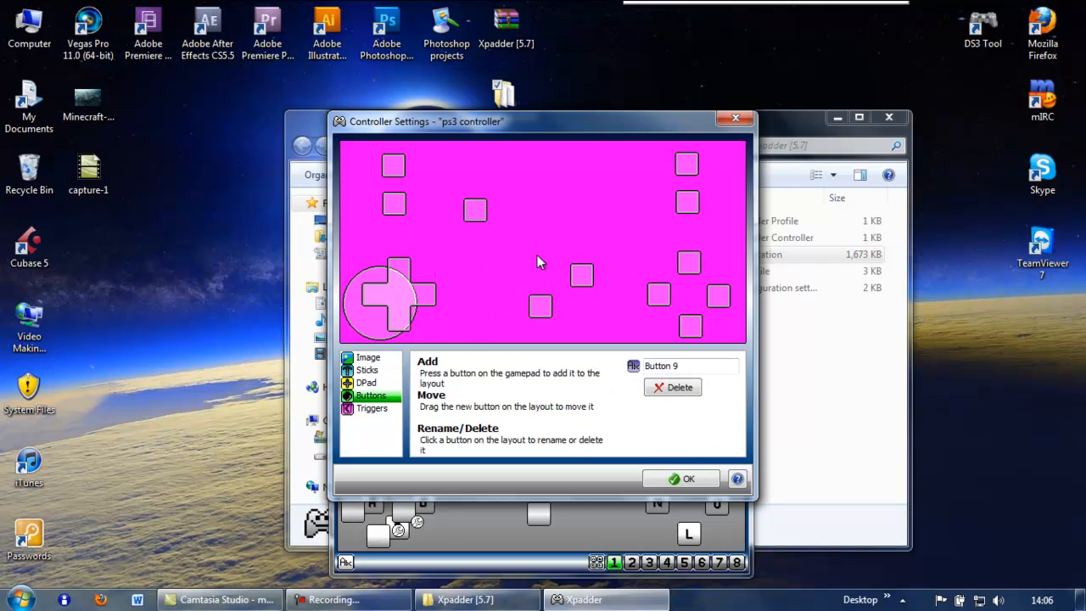
drag(586, 273, 602, 214)
drag(546, 303, 529, 230)
mouse_move(379, 292)
mouse_down()
mouse_move(500, 299)
mouse_move(454, 300)
mouse_move(369, 274)
mouse_up()
drag(364, 320, 468, 328)
drag(400, 280, 400, 287)
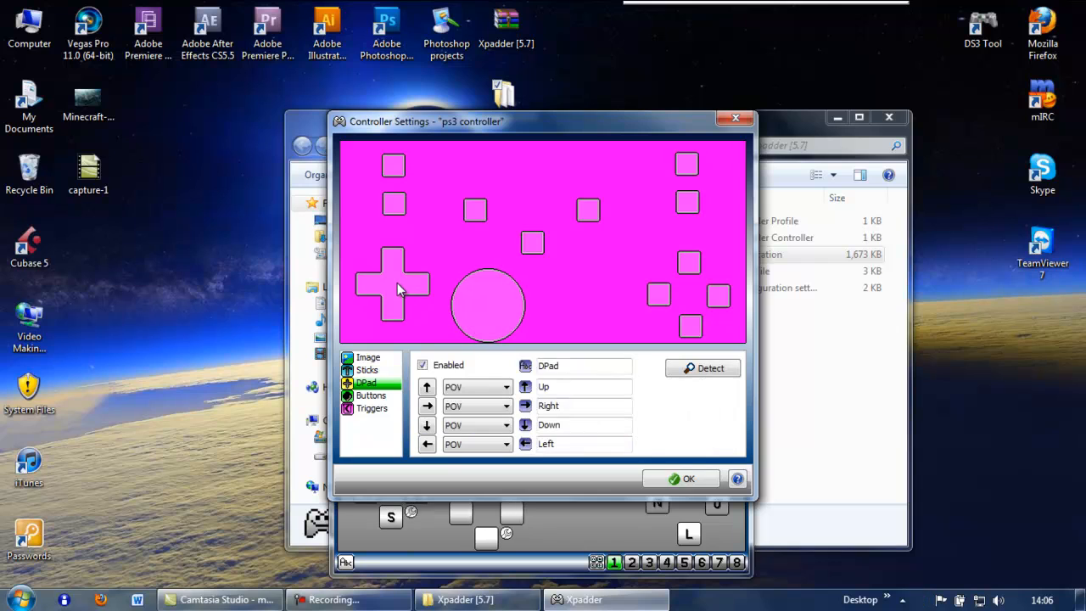
Enable Stick 2, place it between Stick 1 and the face buttons, and close the settings, moving the Xpadder window higher up.
click(370, 371)
click(586, 365)
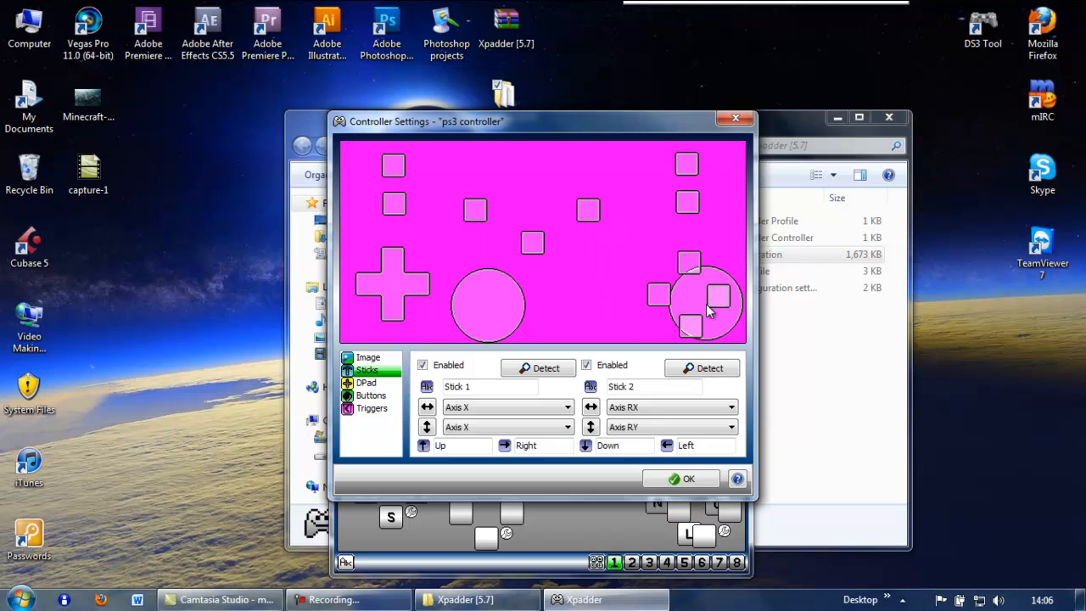
drag(703, 315, 594, 327)
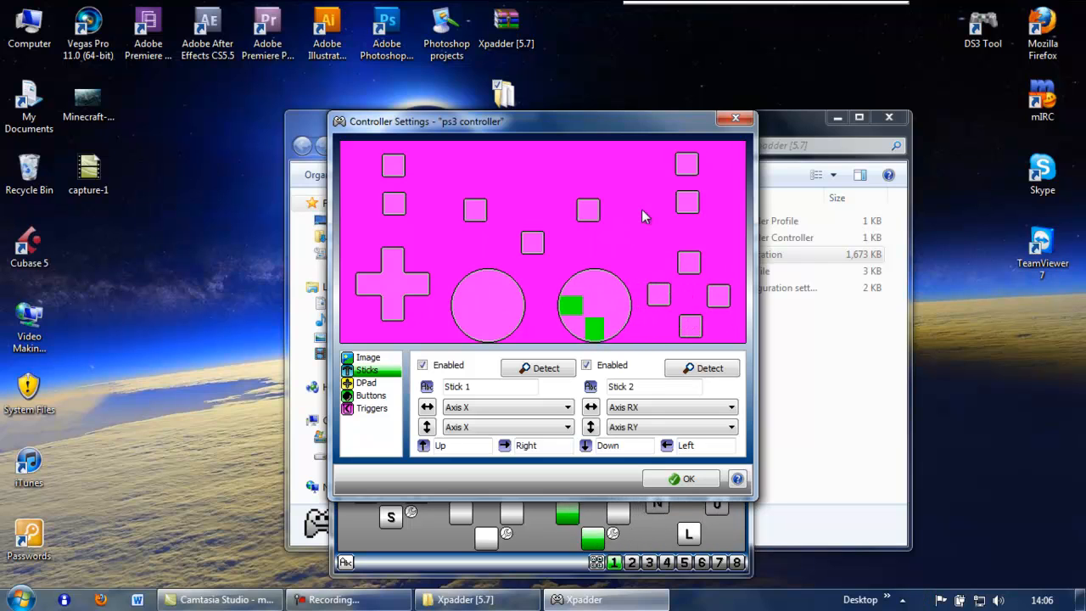
click(735, 118)
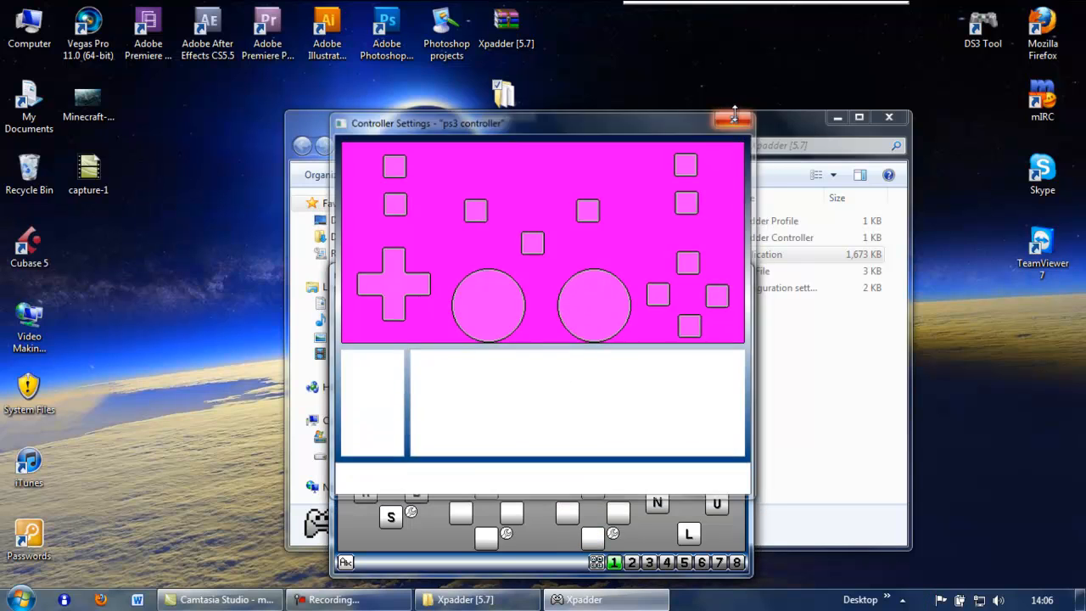
drag(628, 280, 687, 112)
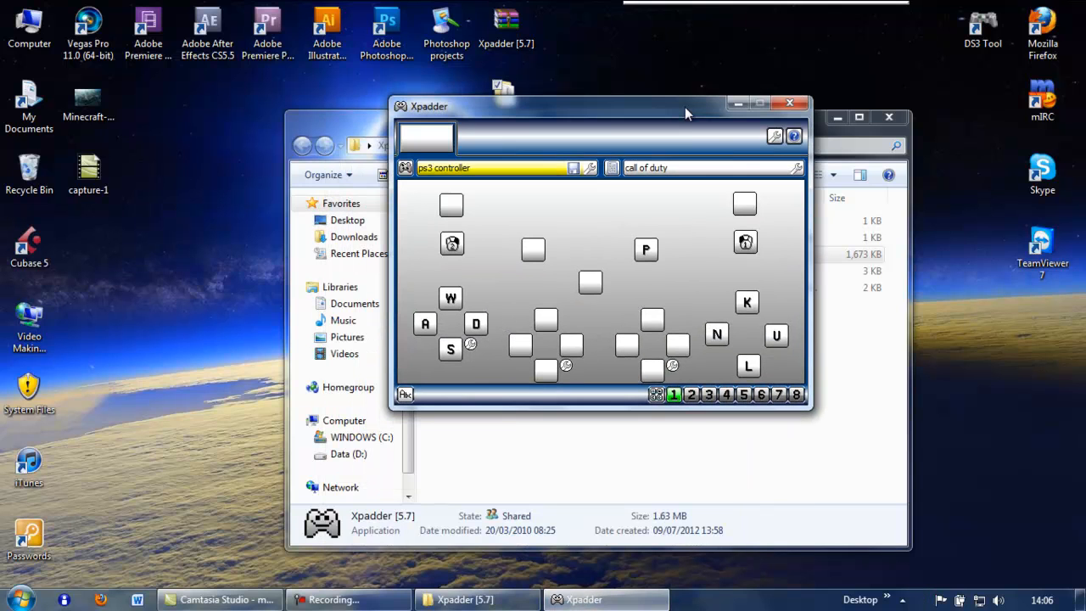